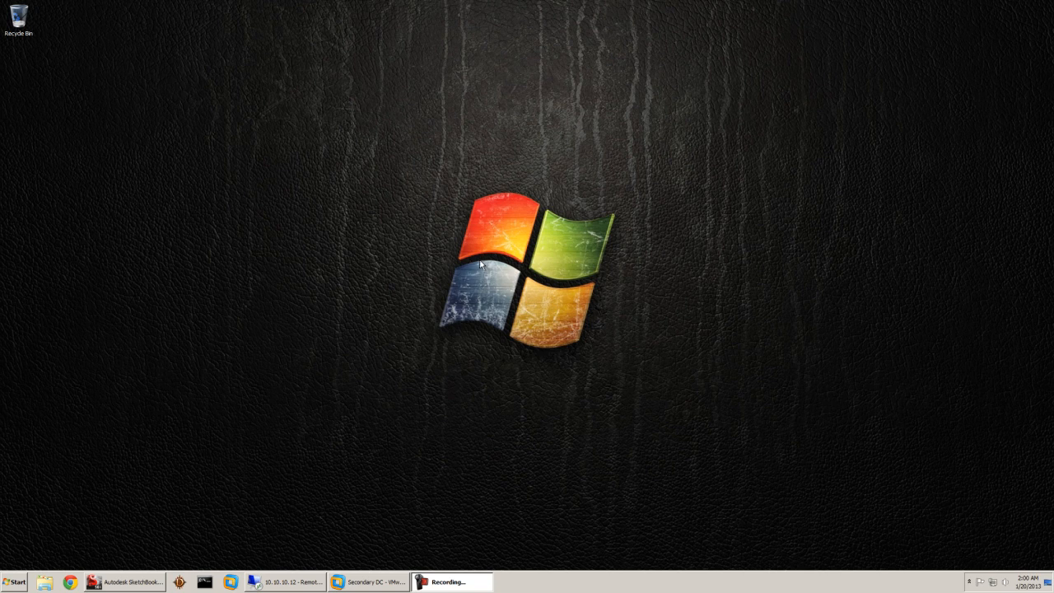
- Switch to the Secondary DC virtual machine in VMware Workstation, open a Command Prompt and run dcpromo.exe
{"action": "left_click_drag", "start_coordinate": [428, 183], "coordinate": [609, 362]}
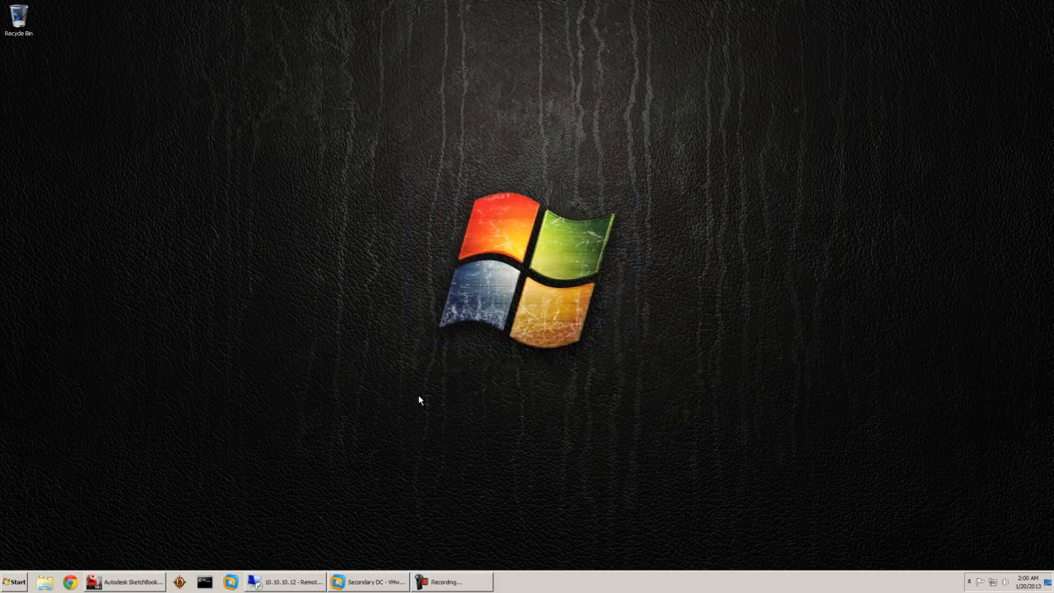
{"action": "left_click", "coordinate": [368, 582]}
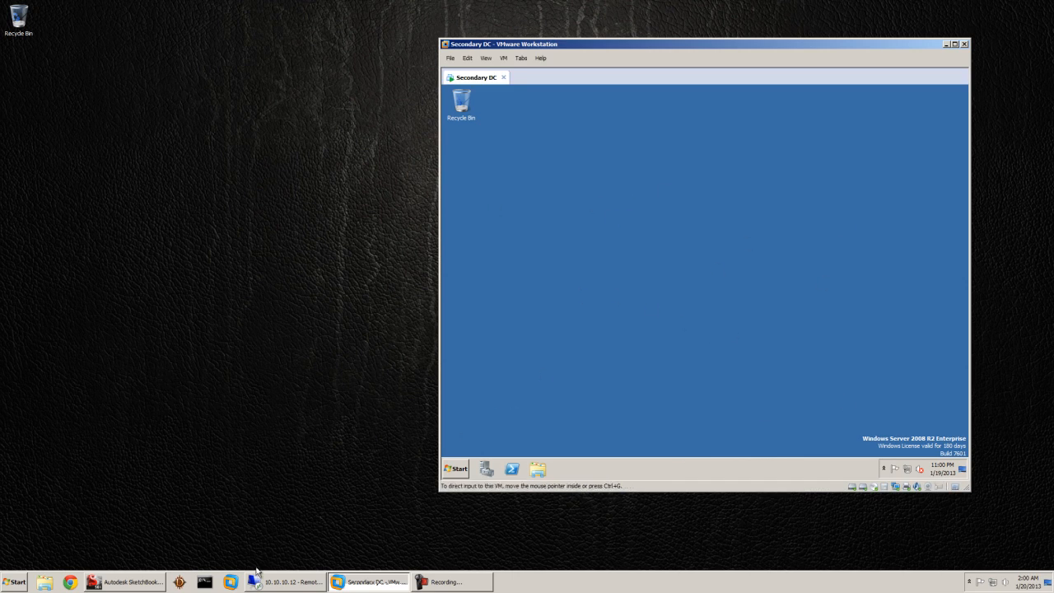
{"action": "left_click", "coordinate": [461, 467]}
{"action": "left_click", "coordinate": [468, 466]}
{"action": "left_click", "coordinate": [468, 466]}
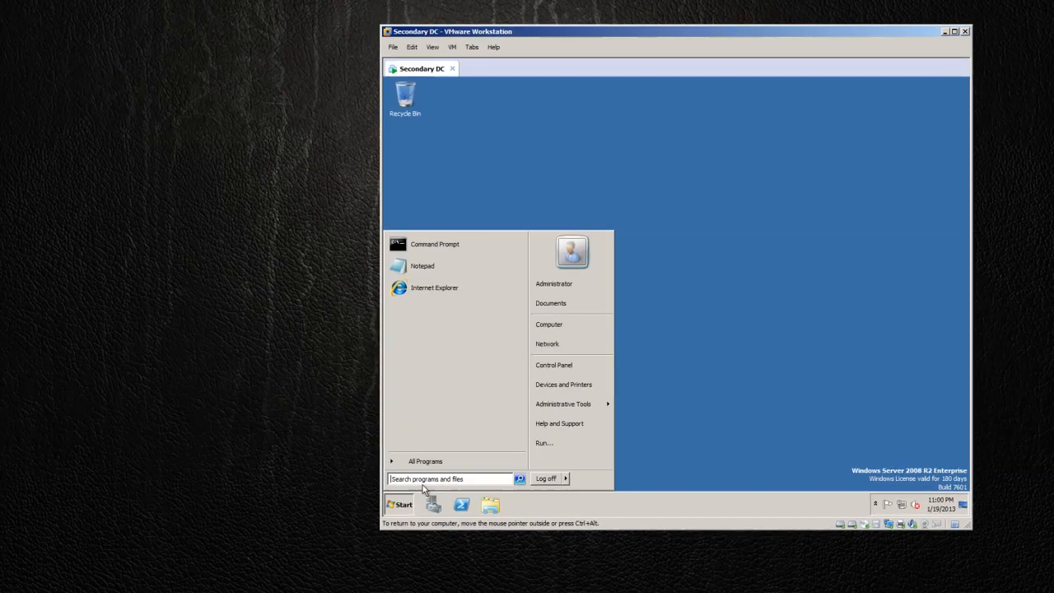
{"action": "left_click", "coordinate": [504, 230]}
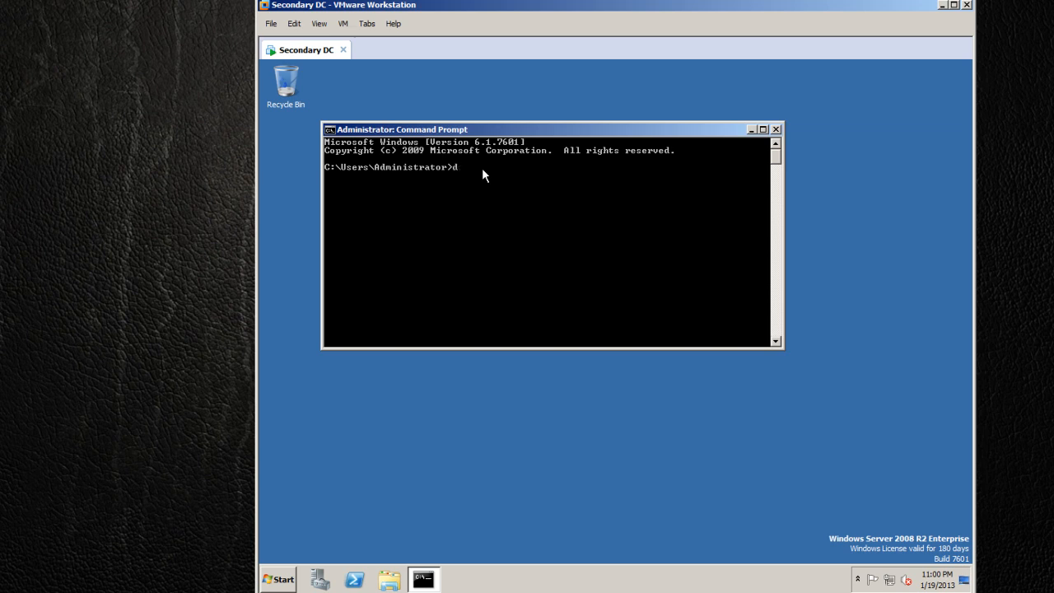
{"action": "type", "text": "dcpromo.exe"}
{"action": "key", "text": "Return"}
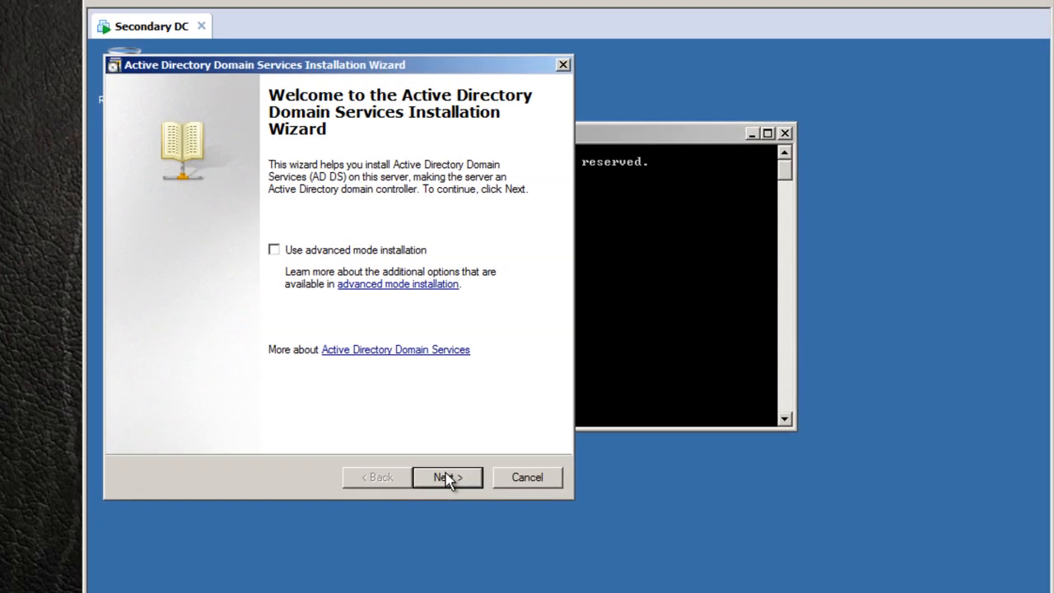
- Proceed through the wizard's introductory pages without advanced mode and choose the Existing forest deployment configuration
{"action": "left_click", "coordinate": [520, 386]}
{"action": "left_click", "coordinate": [520, 386]}
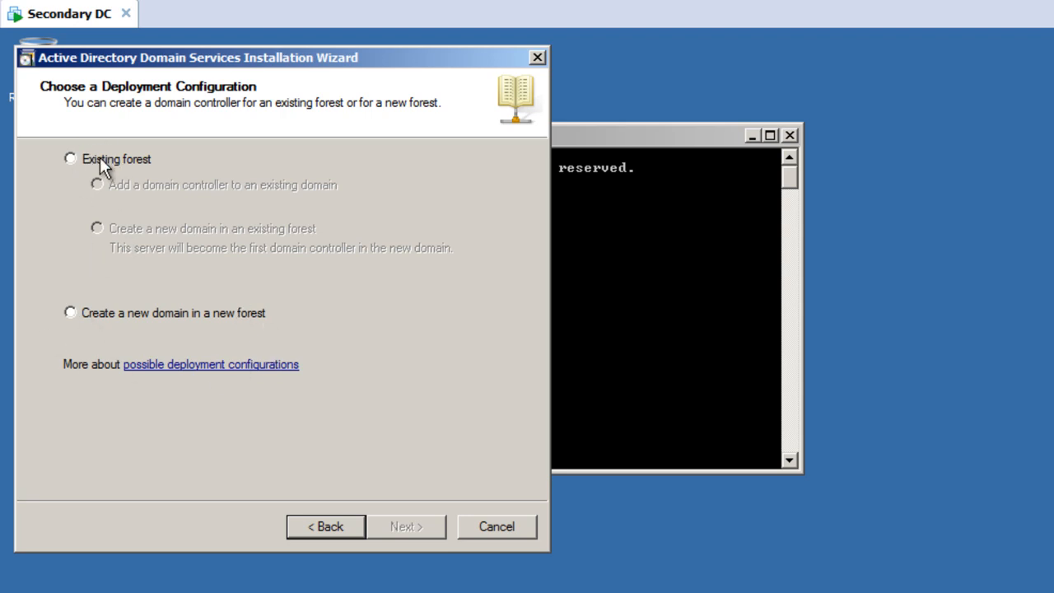
{"action": "left_click", "coordinate": [69, 160]}
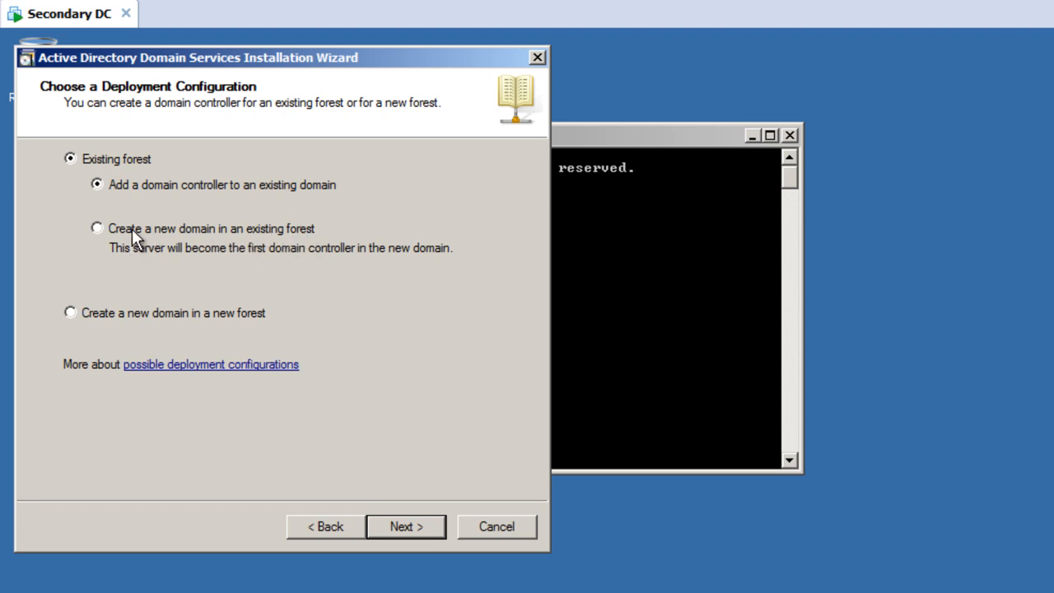
{"action": "left_click", "coordinate": [97, 229]}
{"action": "left_click", "coordinate": [401, 534]}
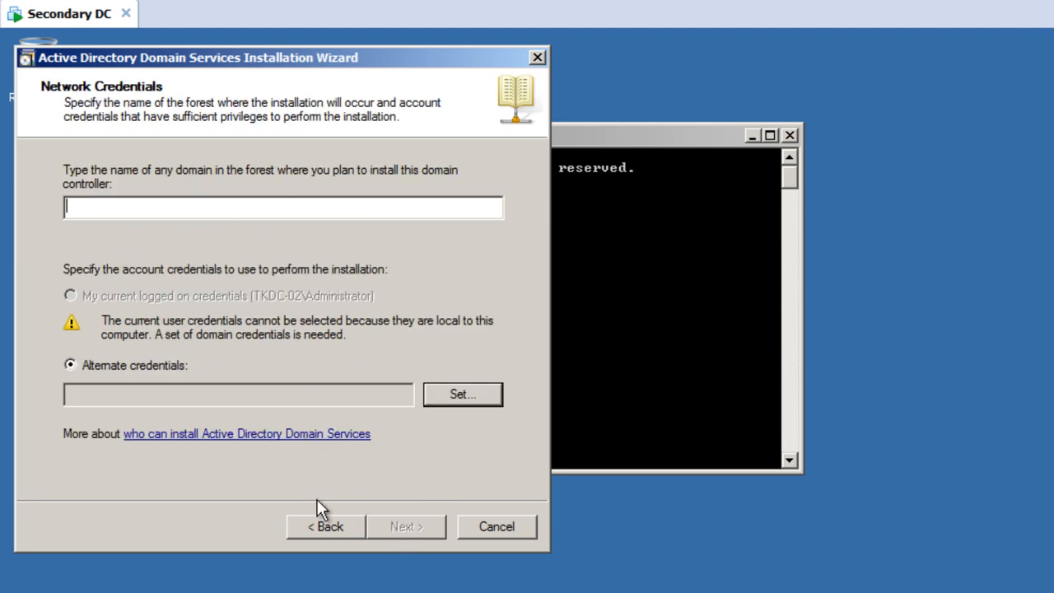
{"action": "left_click", "coordinate": [332, 529]}
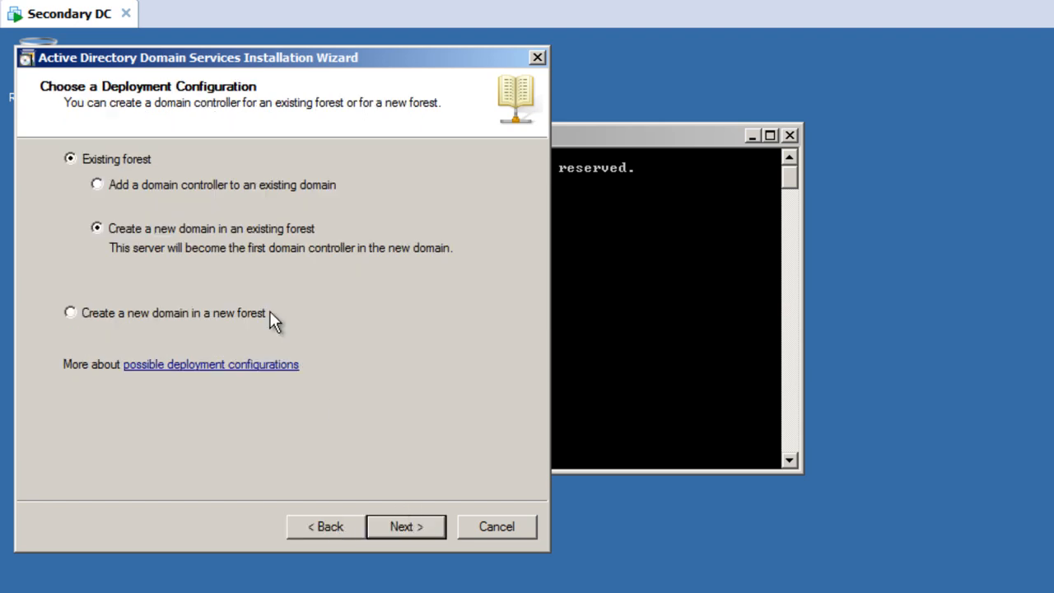
- Choose to add a domain controller to an existing domain, and enter techknowledge.com as the forest's domain name
{"action": "left_click", "coordinate": [96, 185]}
{"action": "left_click", "coordinate": [415, 527]}
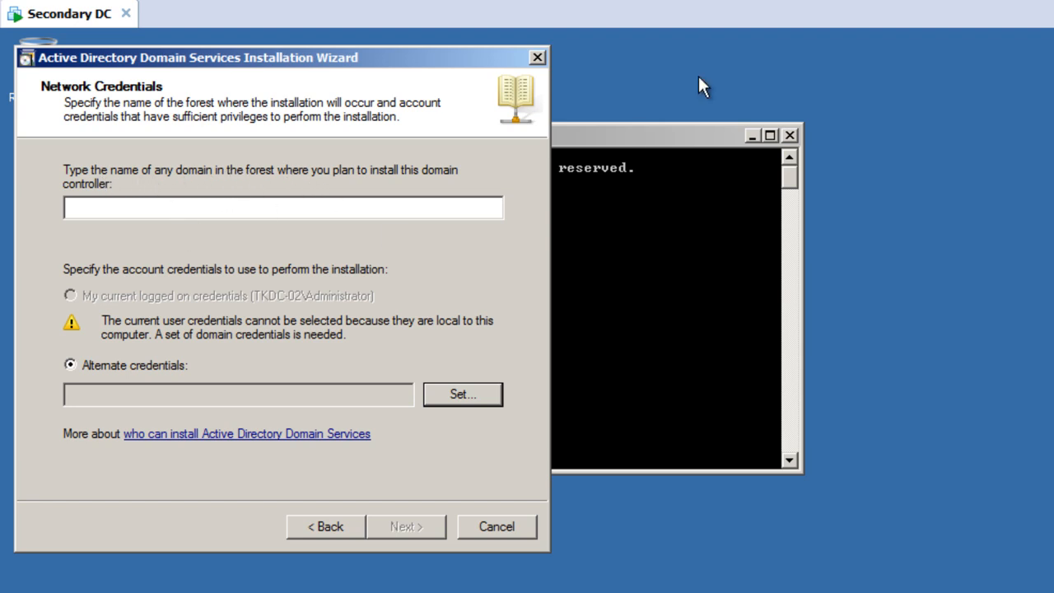
{"action": "type", "text": "techknowledge.com"}
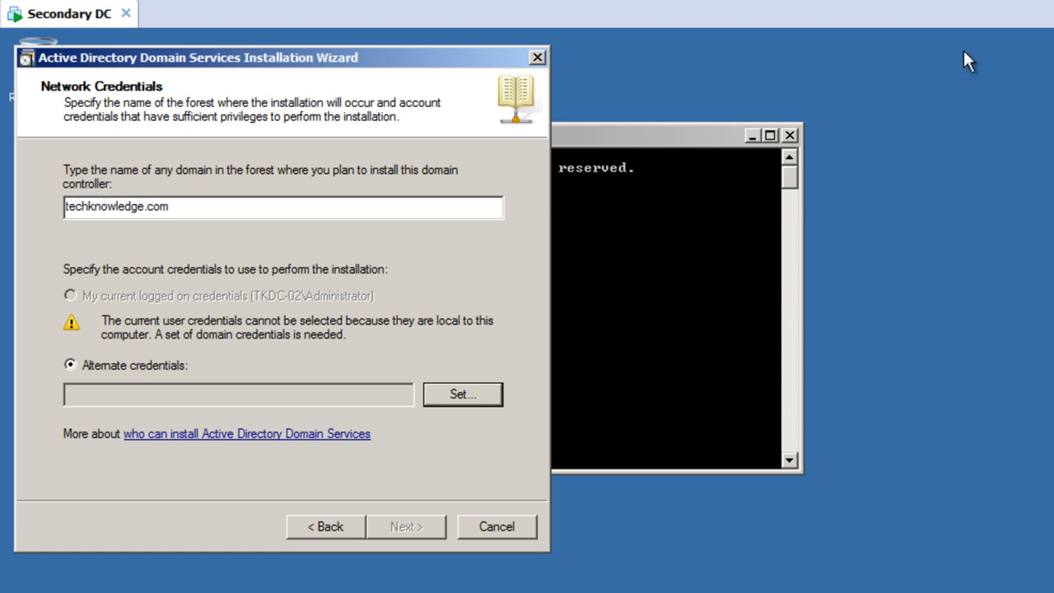
- Set the alternate credentials to the administrator account with its password and submit the network credentials
{"action": "left_click", "coordinate": [458, 394]}
{"action": "left_click", "coordinate": [266, 297]}
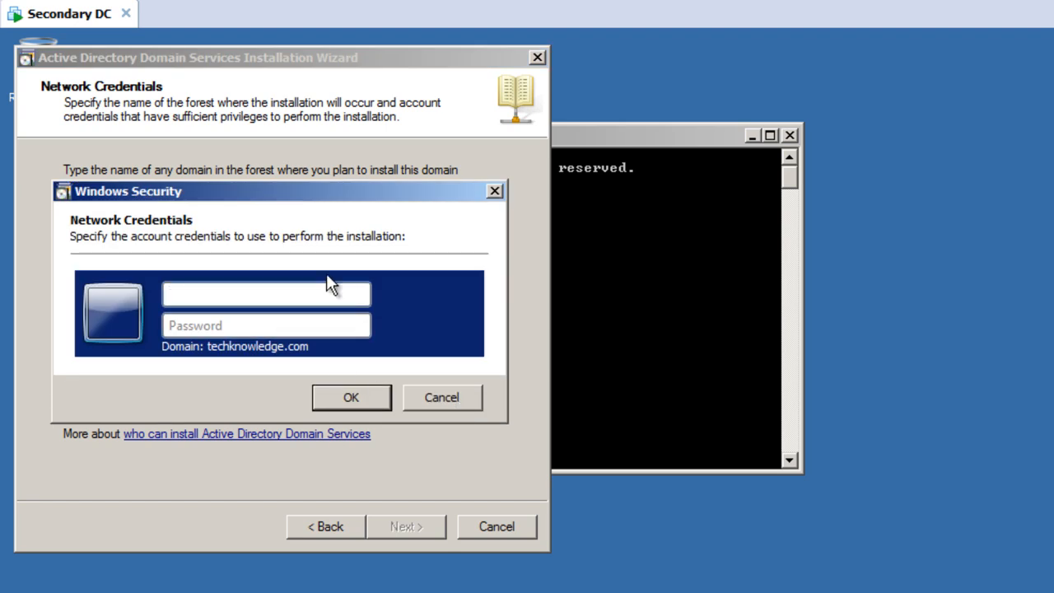
{"action": "type", "text": "administ"}
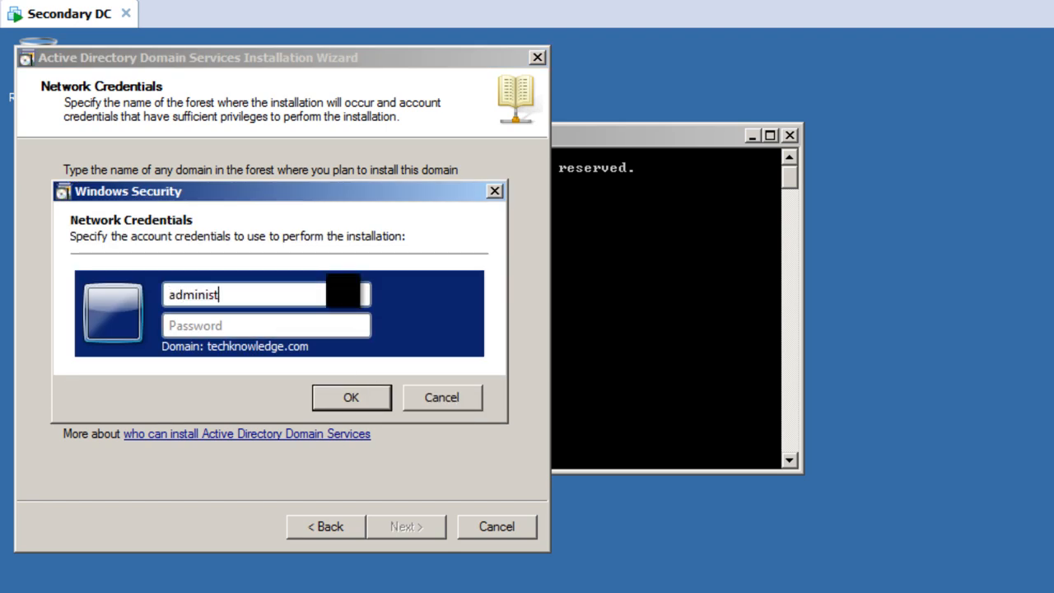
{"action": "type", "text": "rator"}
{"action": "key", "text": "Tab"}
{"action": "type", "text": "*********"}
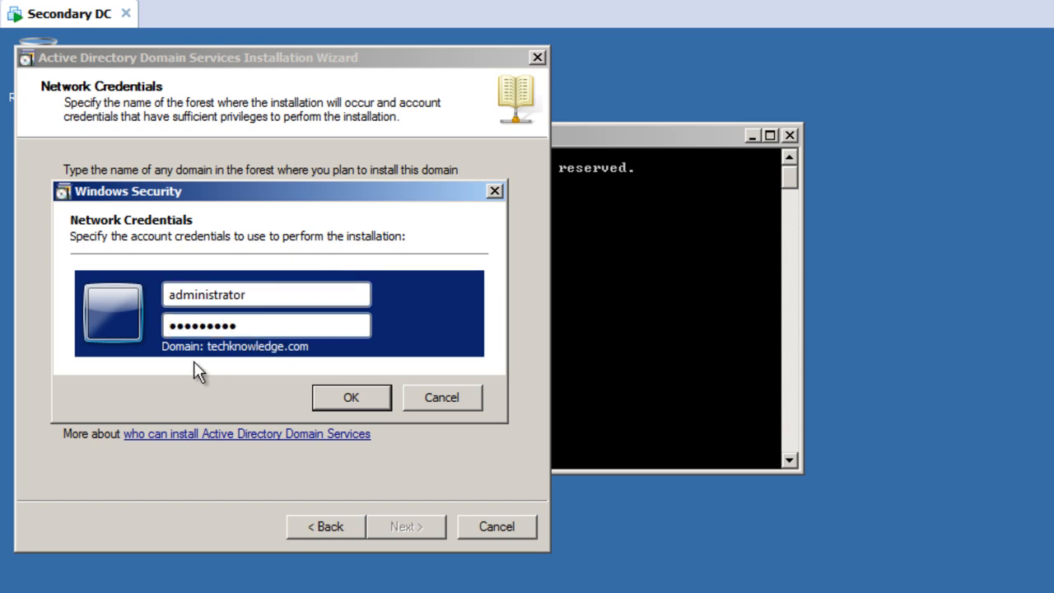
{"action": "left_click", "coordinate": [359, 397]}
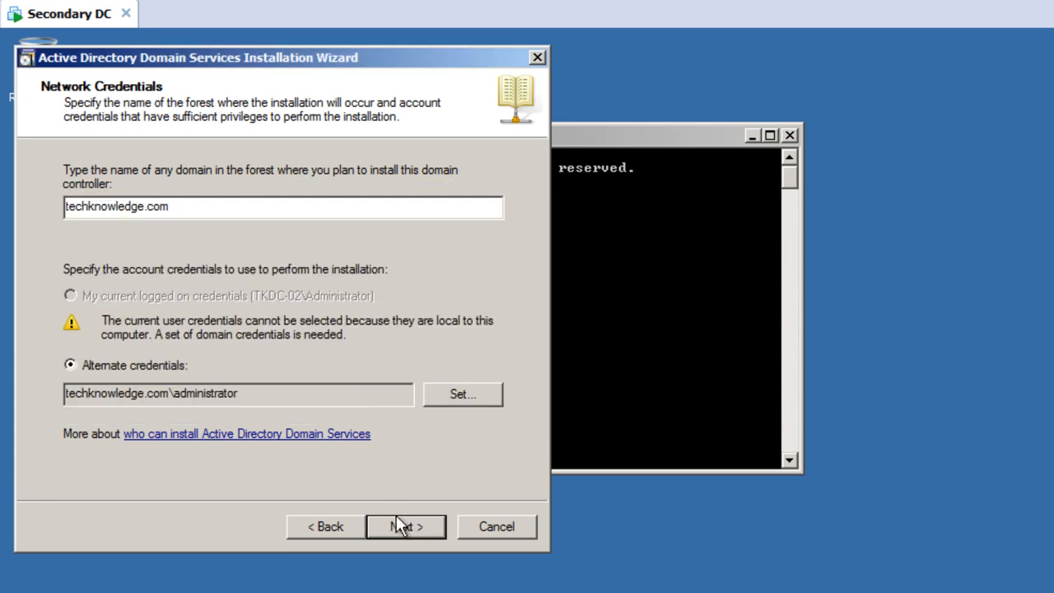
{"action": "left_click", "coordinate": [403, 527]}
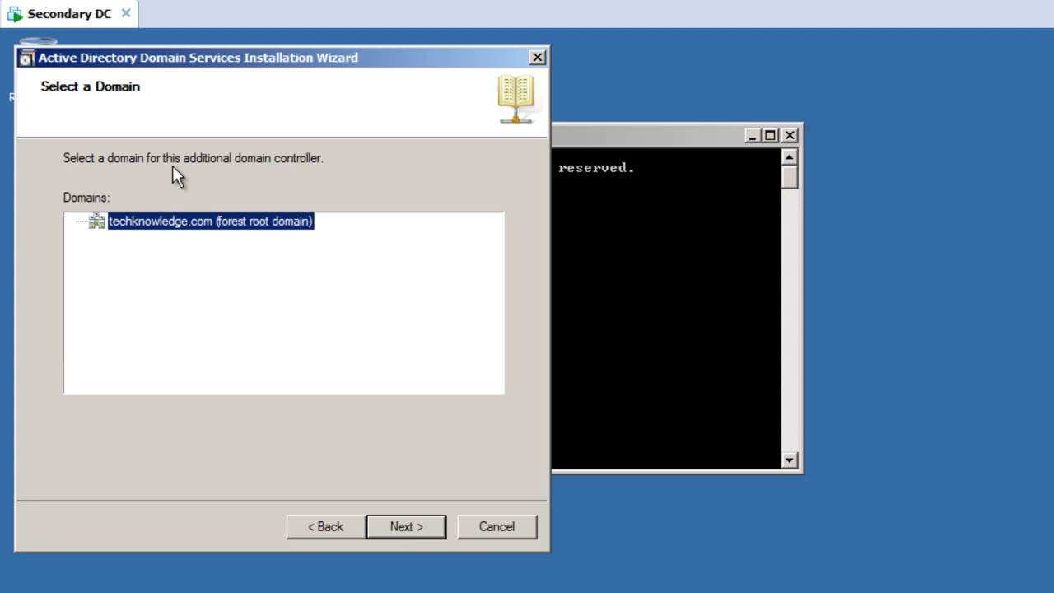
- Accept the techknowledge.com forest root domain and the Default-First-Site-Name site for the additional domain controller
{"action": "left_click", "coordinate": [411, 525]}
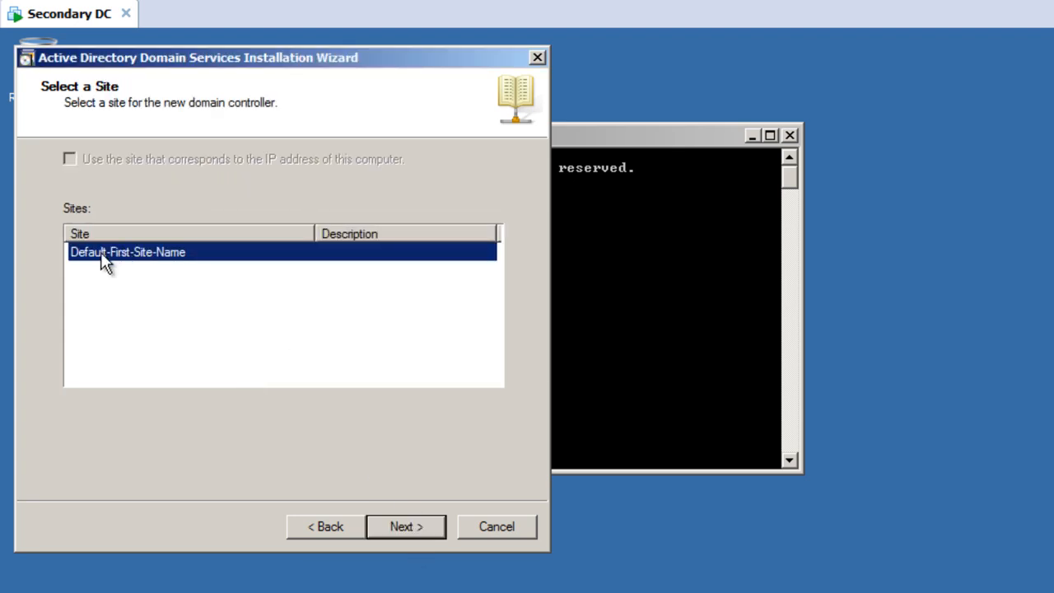
{"action": "left_click", "coordinate": [421, 527]}
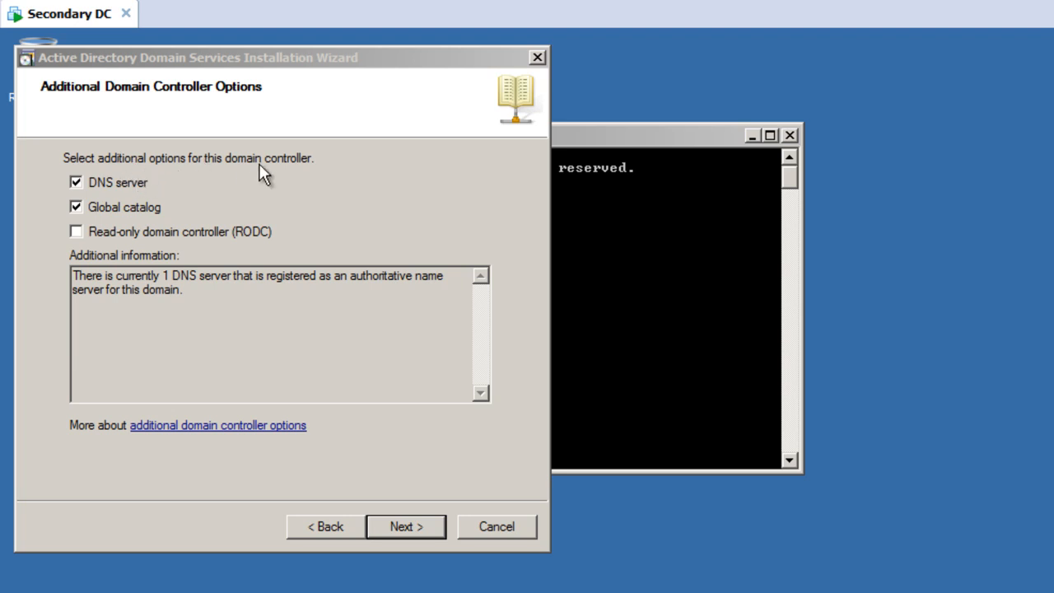
{"action": "left_click", "coordinate": [78, 180]}
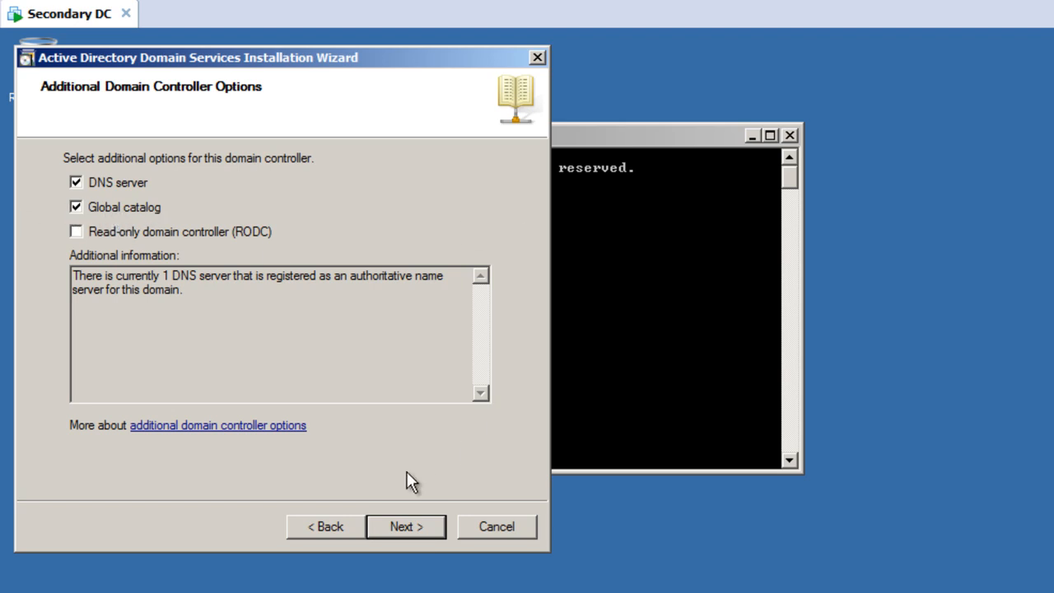
{"action": "left_click", "coordinate": [406, 526]}
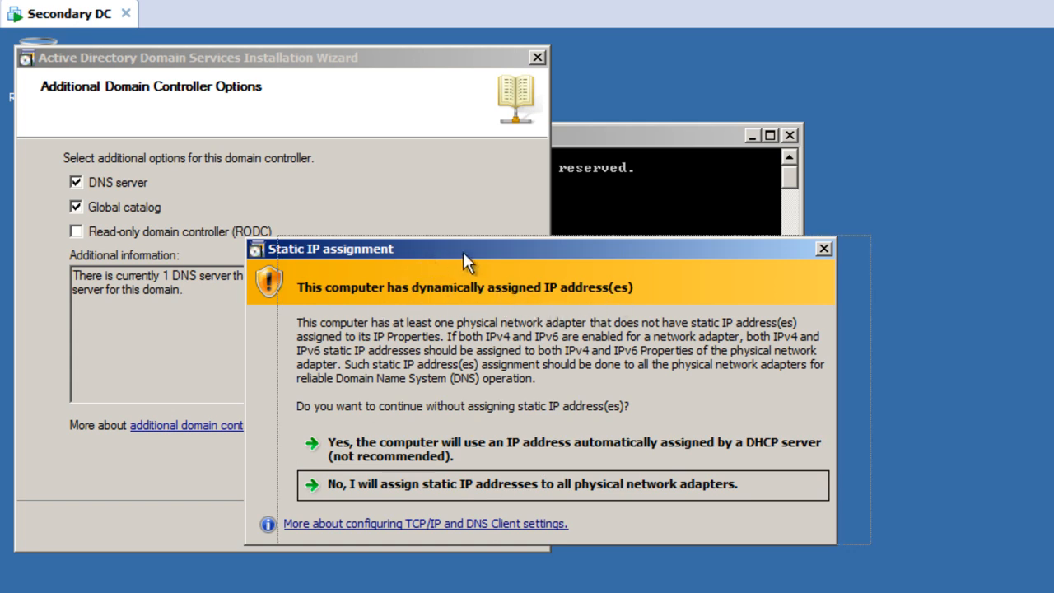
{"action": "left_click_drag", "start_coordinate": [463, 252], "coordinate": [456, 259]}
{"action": "left_click", "coordinate": [817, 254]}
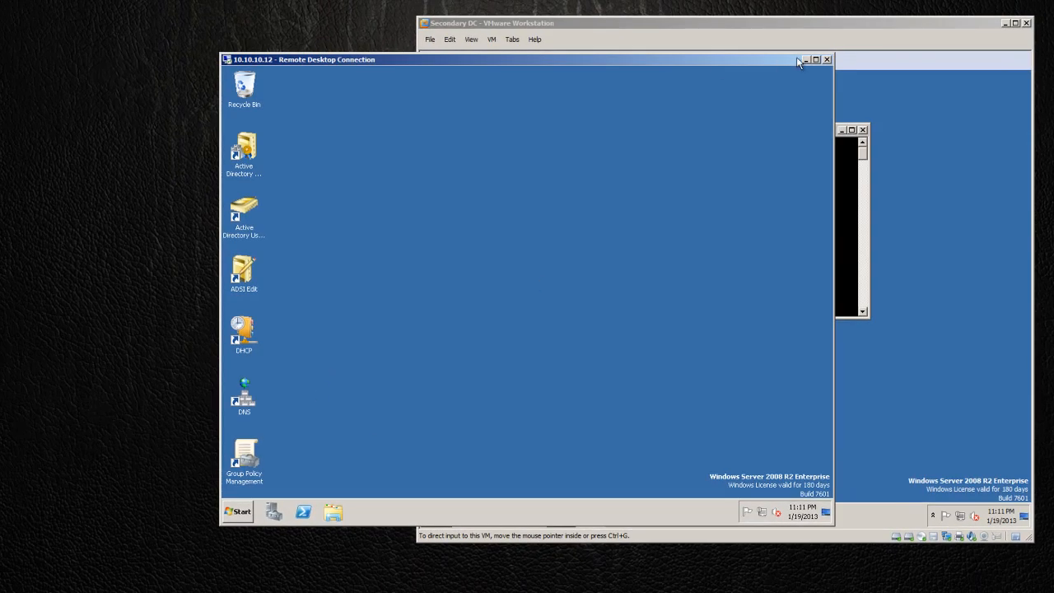
{"action": "left_click_drag", "start_coordinate": [795, 62], "coordinate": [602, 58]}
{"action": "left_click", "coordinate": [619, 58]}
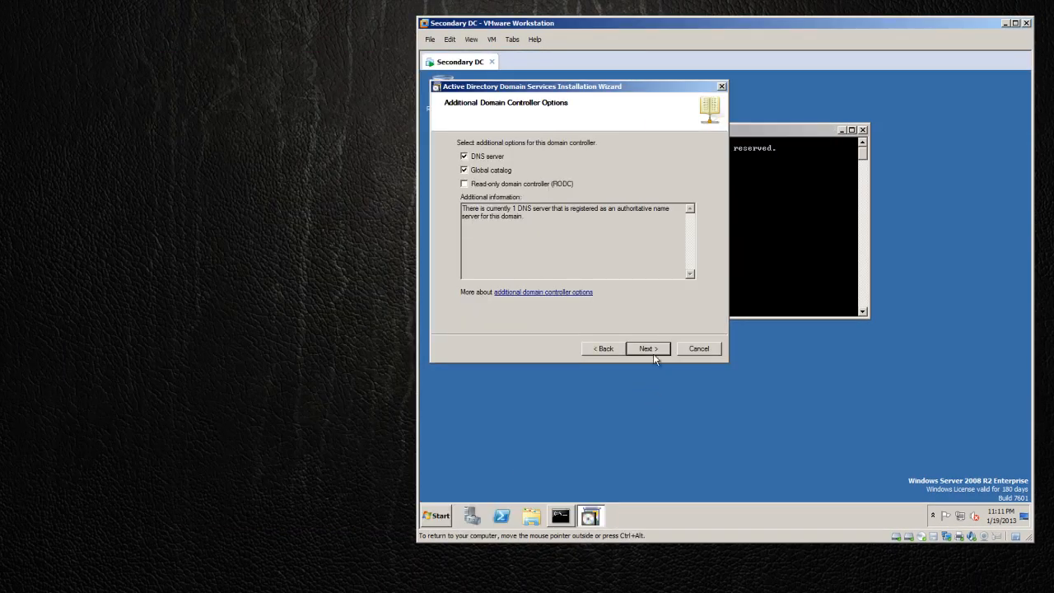
- Accept the DNS server and Global catalog options, and continue with an IP address automatically assigned by a DHCP server
{"action": "left_click", "coordinate": [651, 348]}
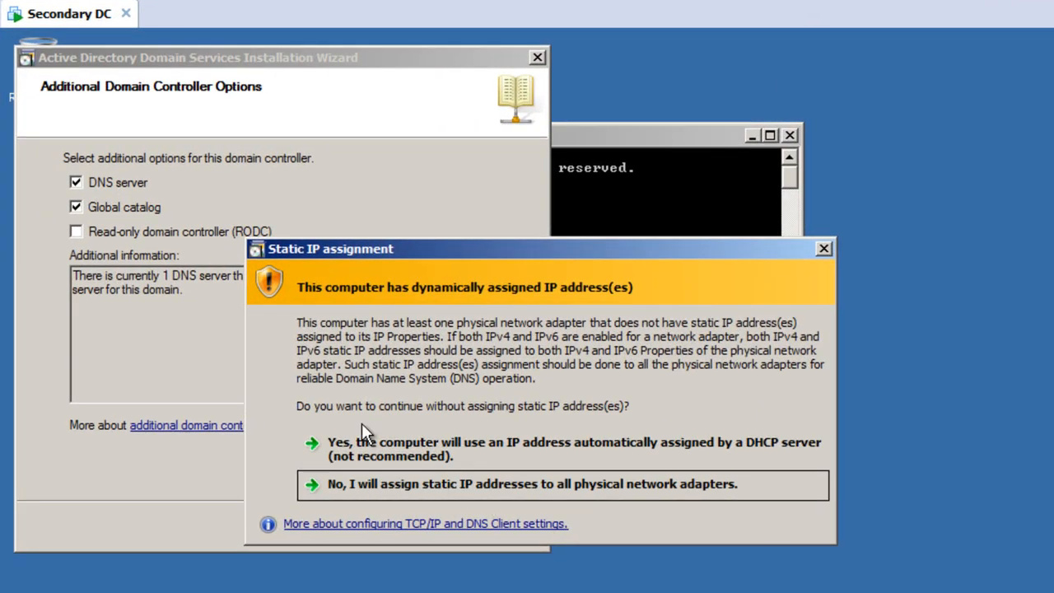
{"action": "left_click", "coordinate": [445, 451]}
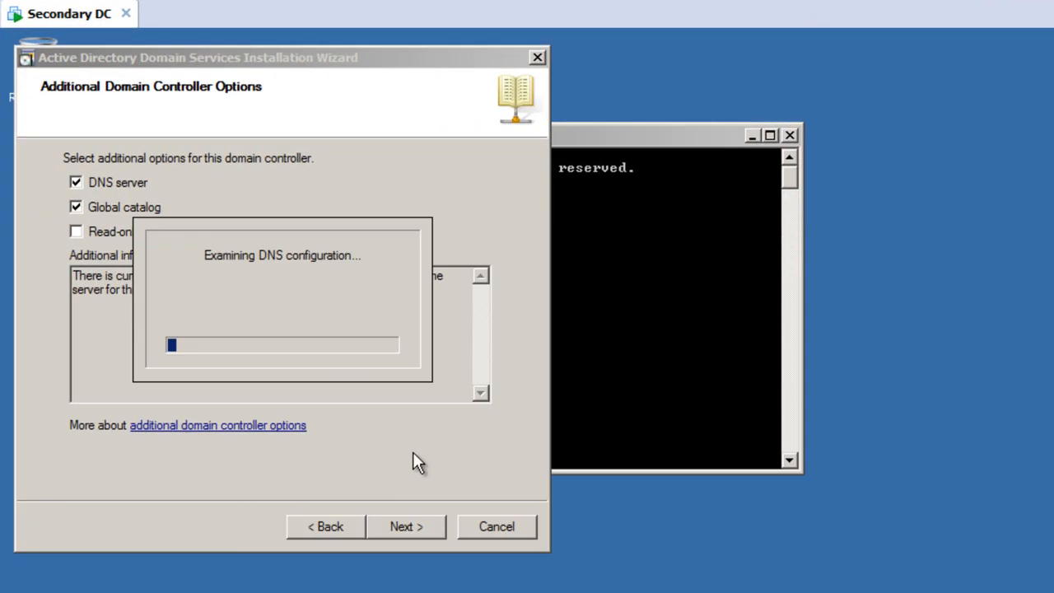
{"action": "left_click", "coordinate": [656, 543]}
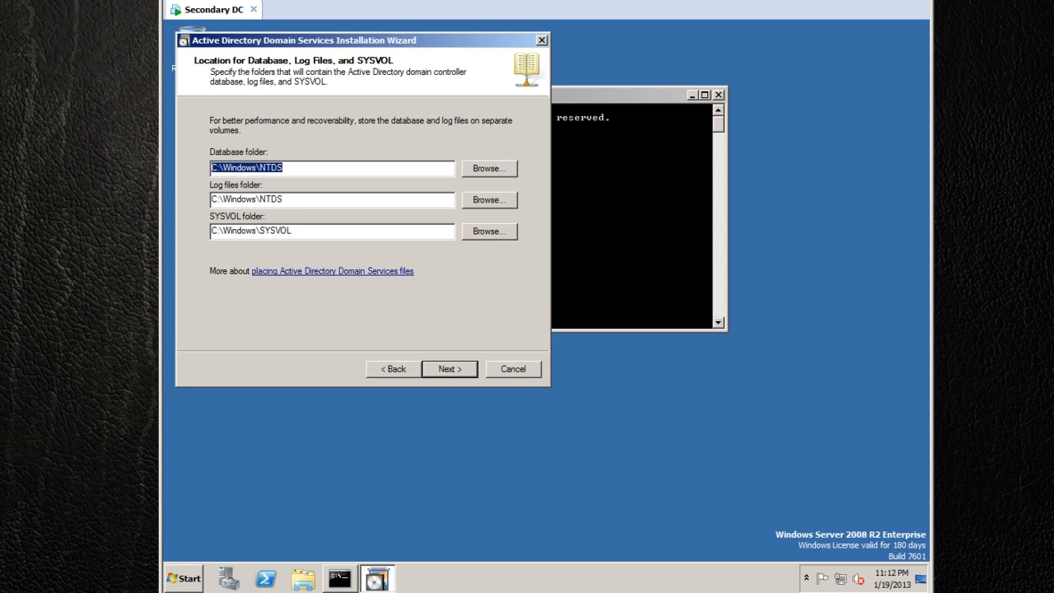
- Check the server's available drives in Computer, and close the window
{"action": "left_click", "coordinate": [182, 578]}
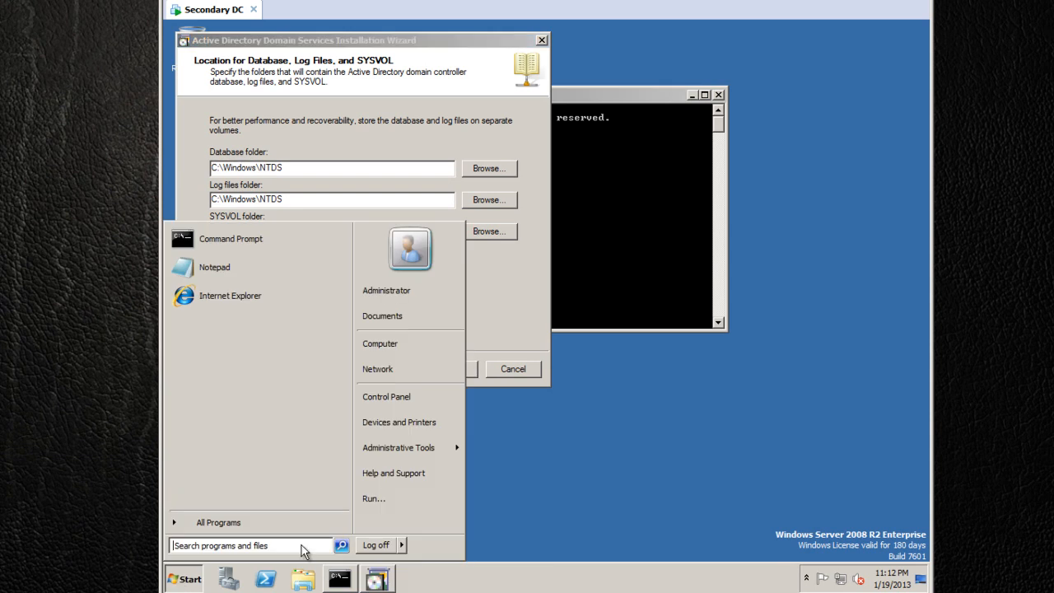
{"action": "left_click", "coordinate": [404, 346]}
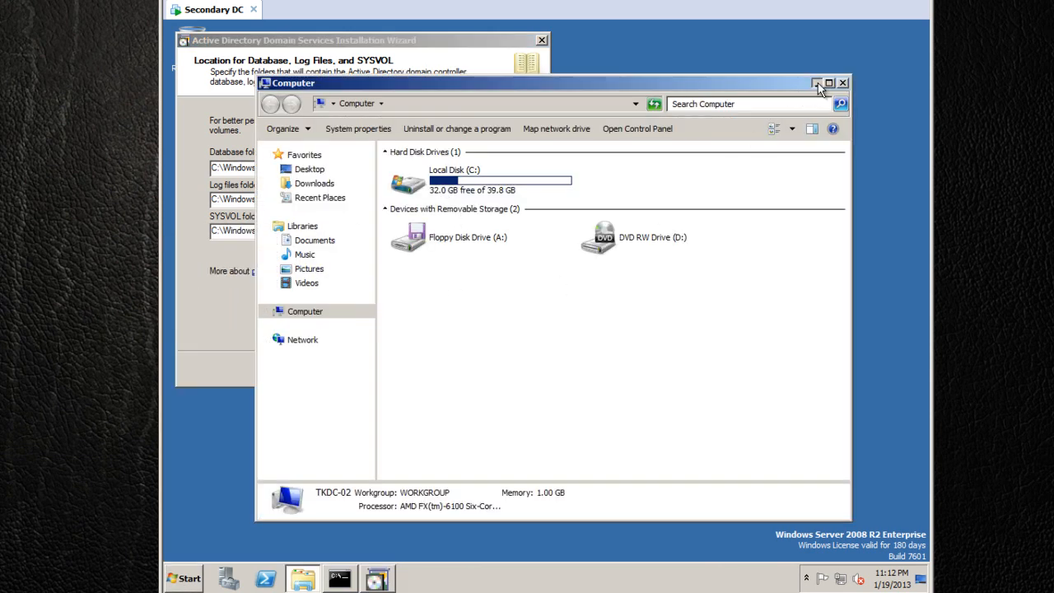
{"action": "left_click", "coordinate": [842, 83]}
- Open Server Manager for this computer and show Disk Management under Storage
{"action": "left_click", "coordinate": [182, 578]}
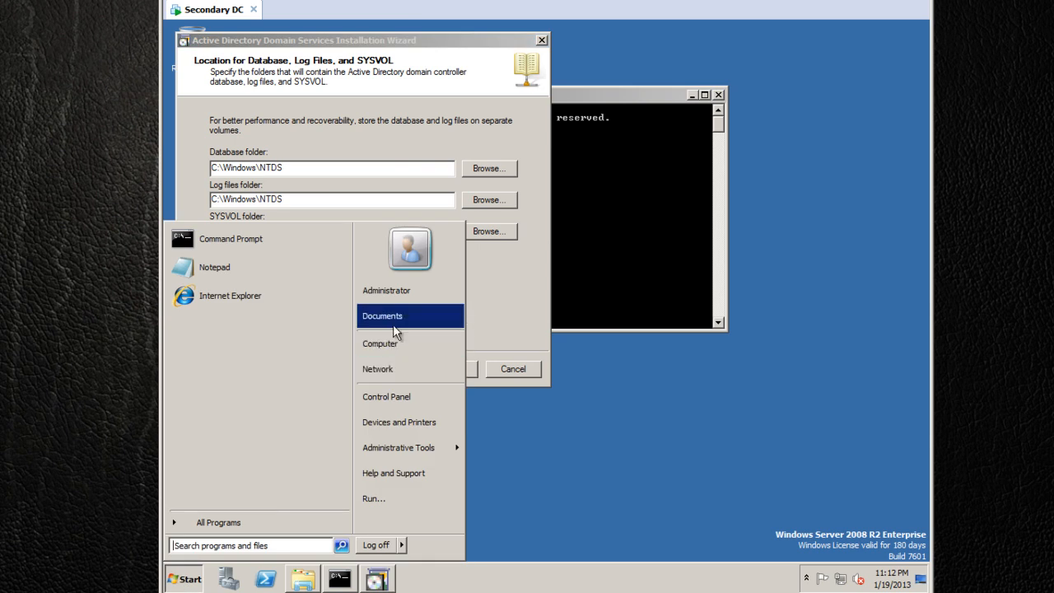
{"action": "right_click", "coordinate": [400, 344]}
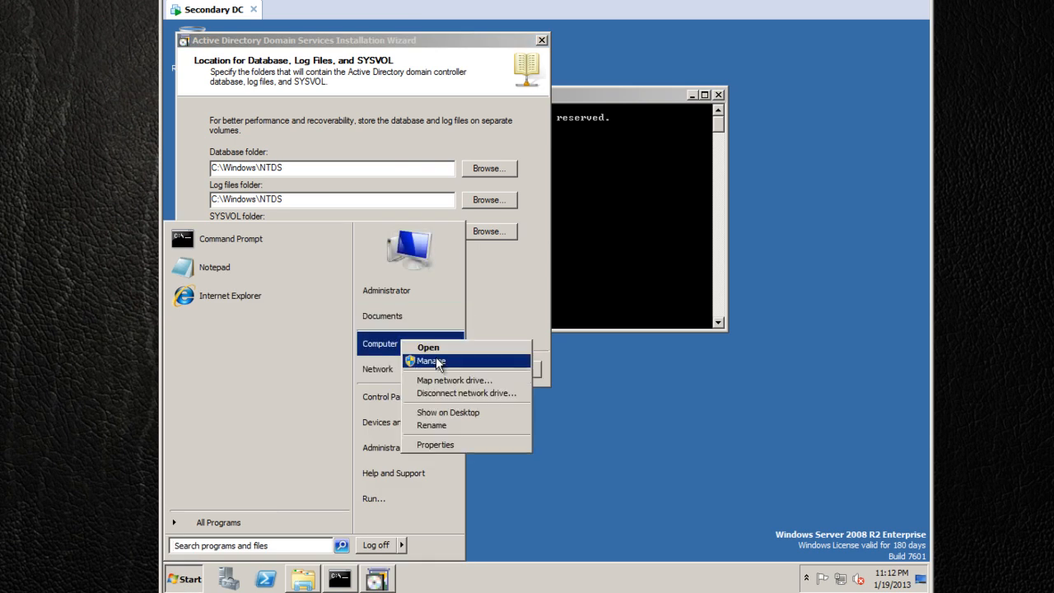
{"action": "left_click", "coordinate": [437, 360]}
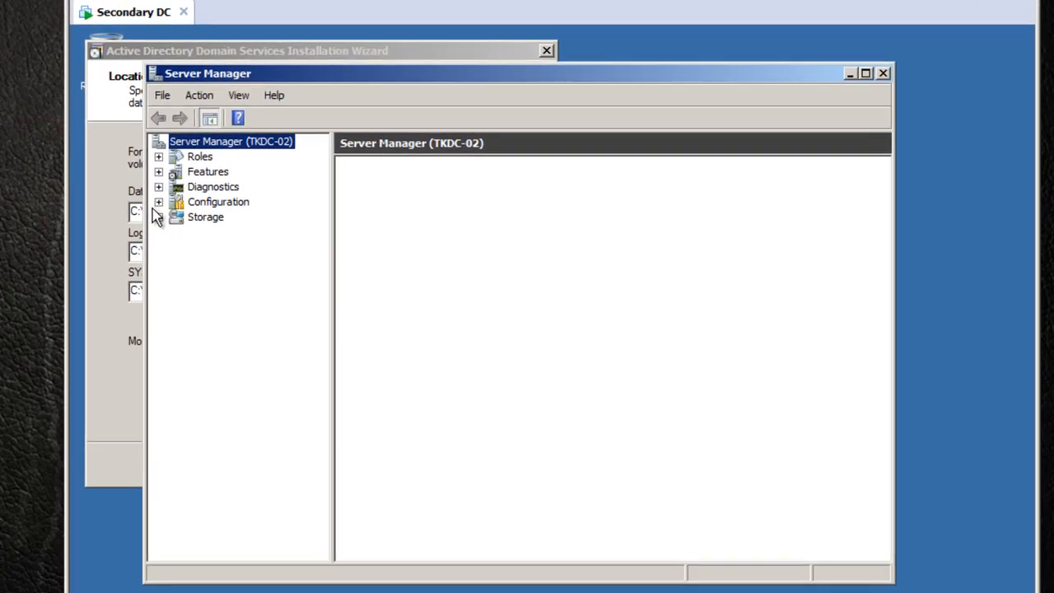
{"action": "left_click", "coordinate": [158, 217]}
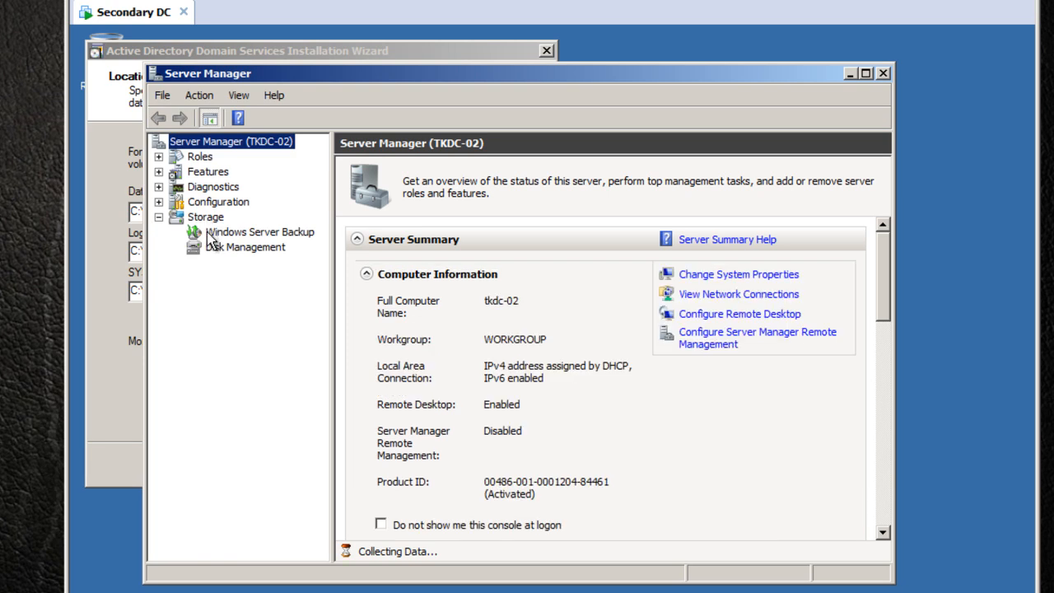
{"action": "left_click", "coordinate": [223, 248]}
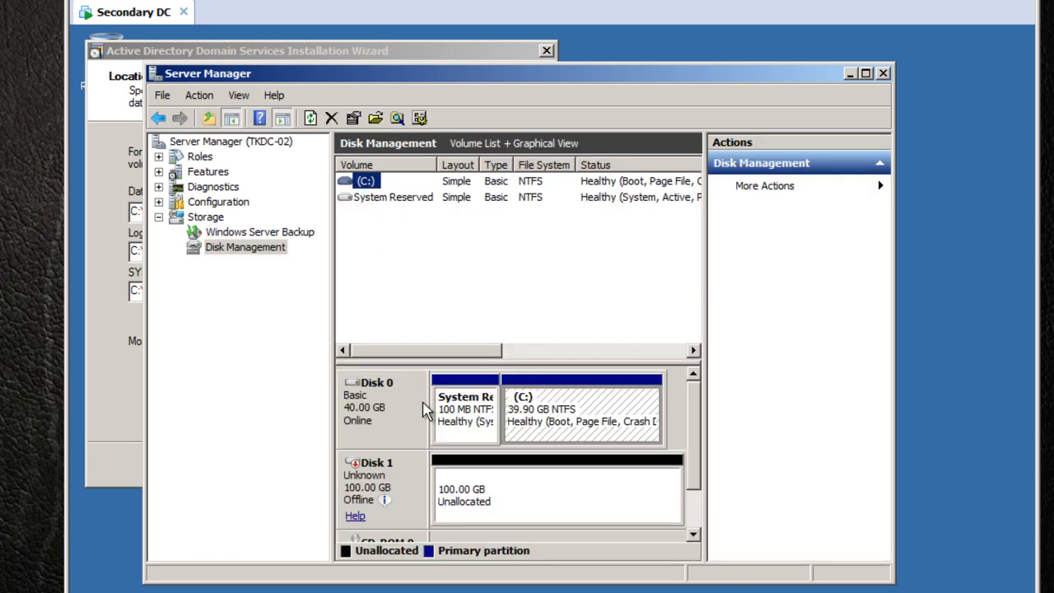
- Maximize Server Manager and bring the unallocated 100 GB Disk 1 online
{"action": "left_click", "coordinate": [516, 506]}
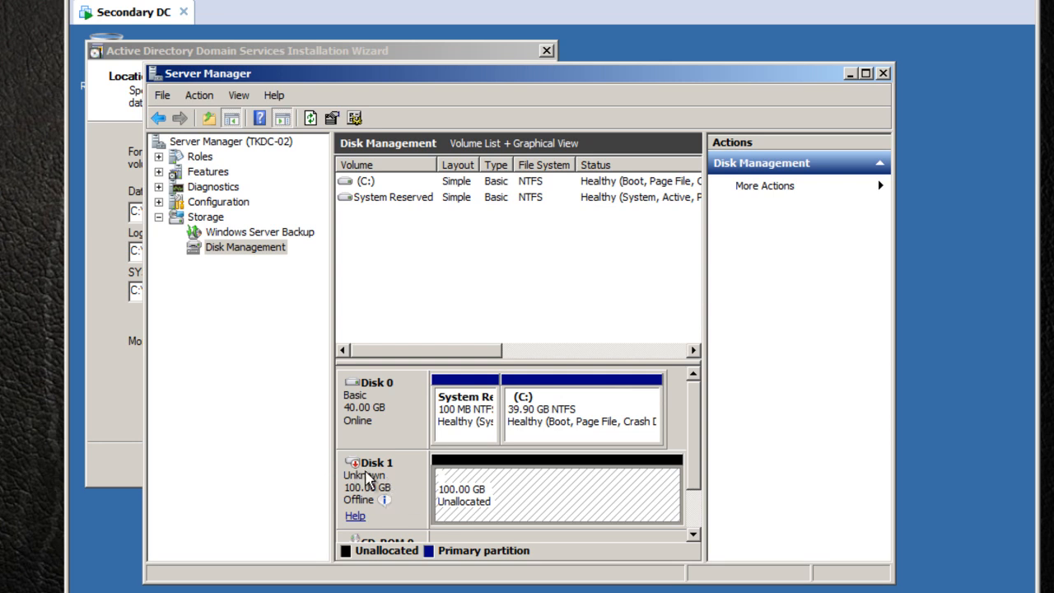
{"action": "left_click", "coordinate": [865, 74]}
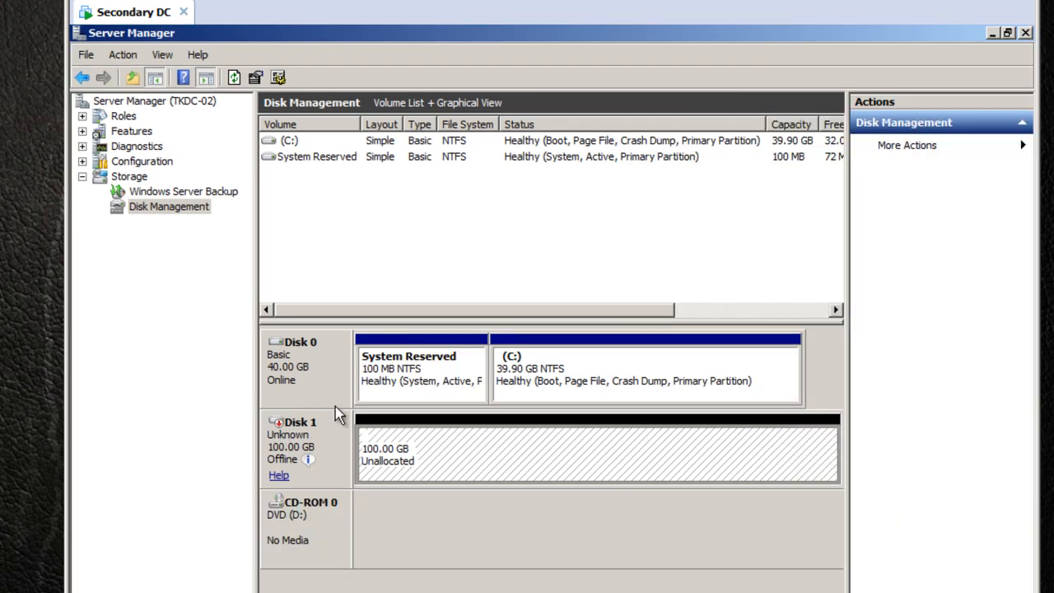
{"action": "right_click", "coordinate": [318, 434]}
{"action": "left_click", "coordinate": [347, 424]}
- Initialize Disk 1 with the MBR partition style and convert it to a dynamic disk
{"action": "right_click", "coordinate": [320, 459]}
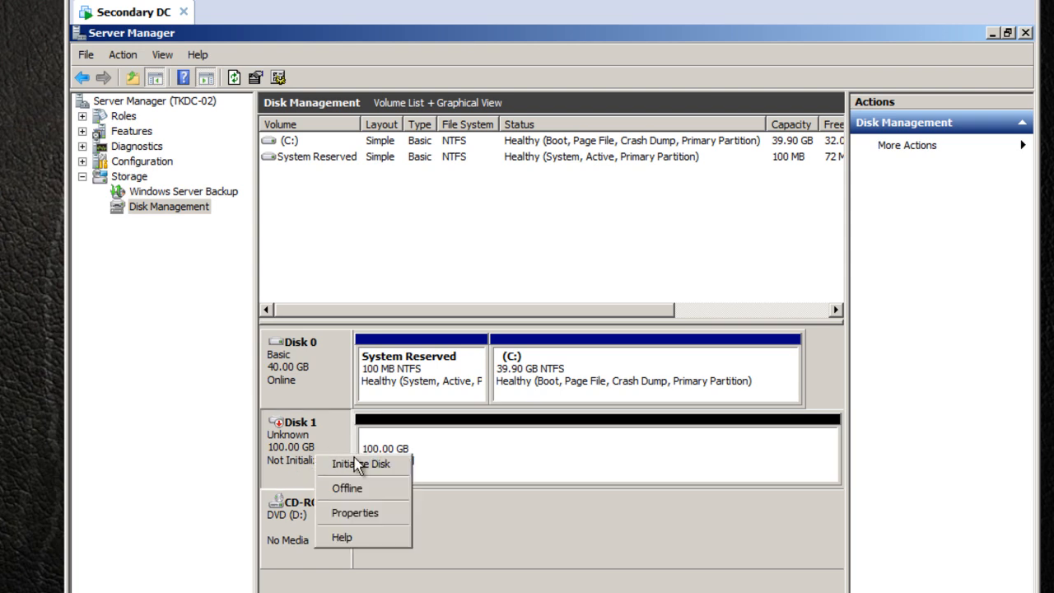
{"action": "left_click", "coordinate": [351, 463]}
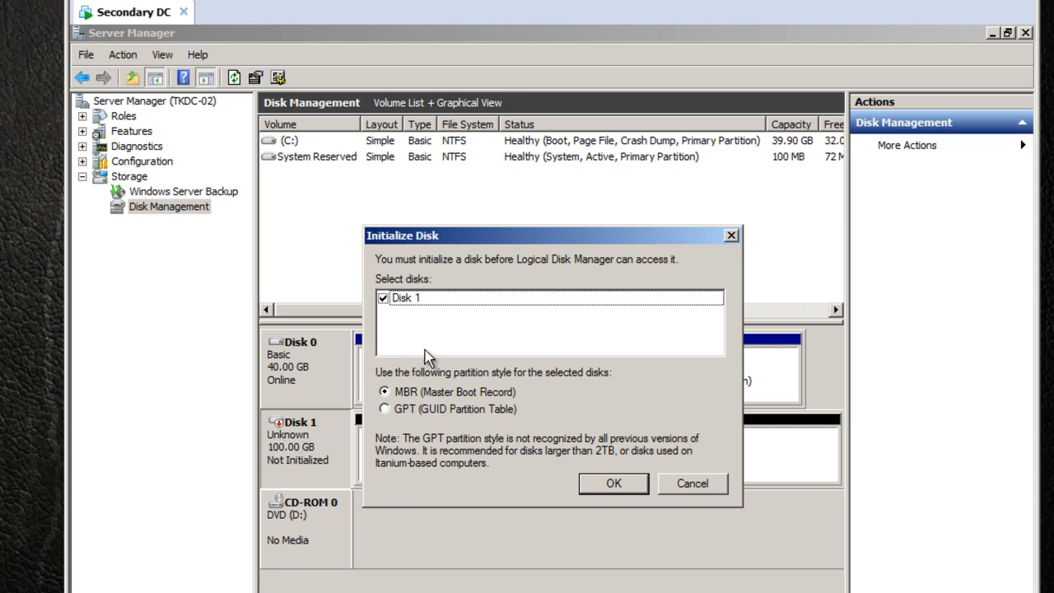
{"action": "left_click", "coordinate": [592, 483]}
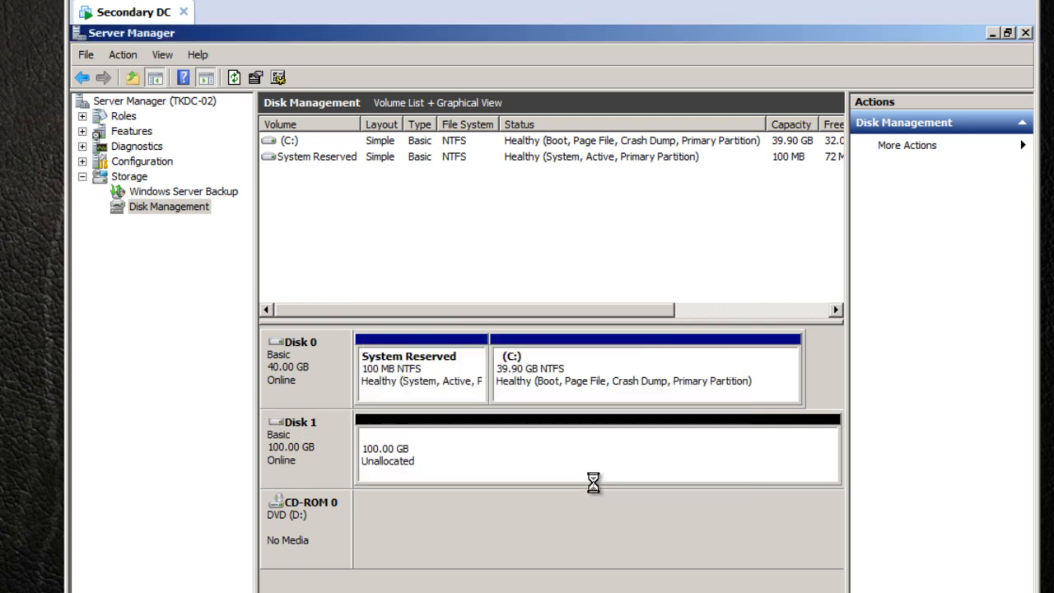
{"action": "right_click", "coordinate": [322, 455]}
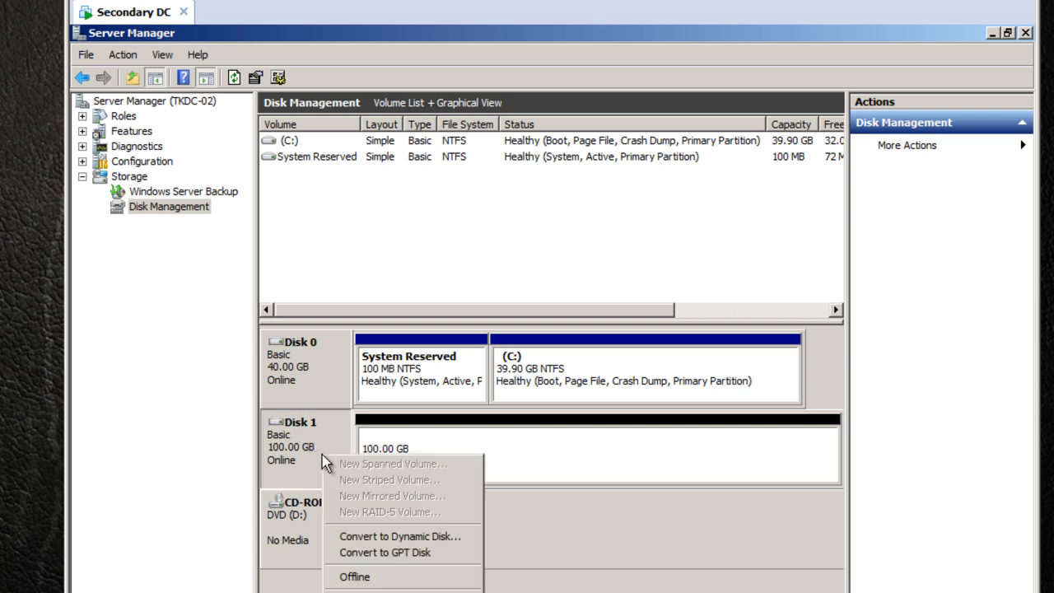
{"action": "left_click", "coordinate": [416, 536]}
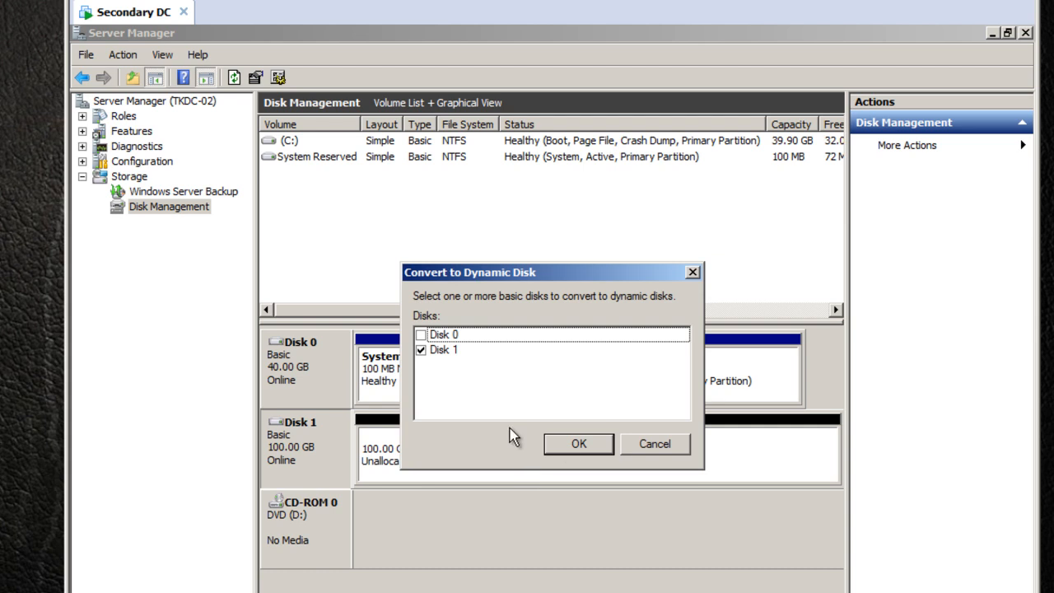
{"action": "left_click", "coordinate": [565, 444]}
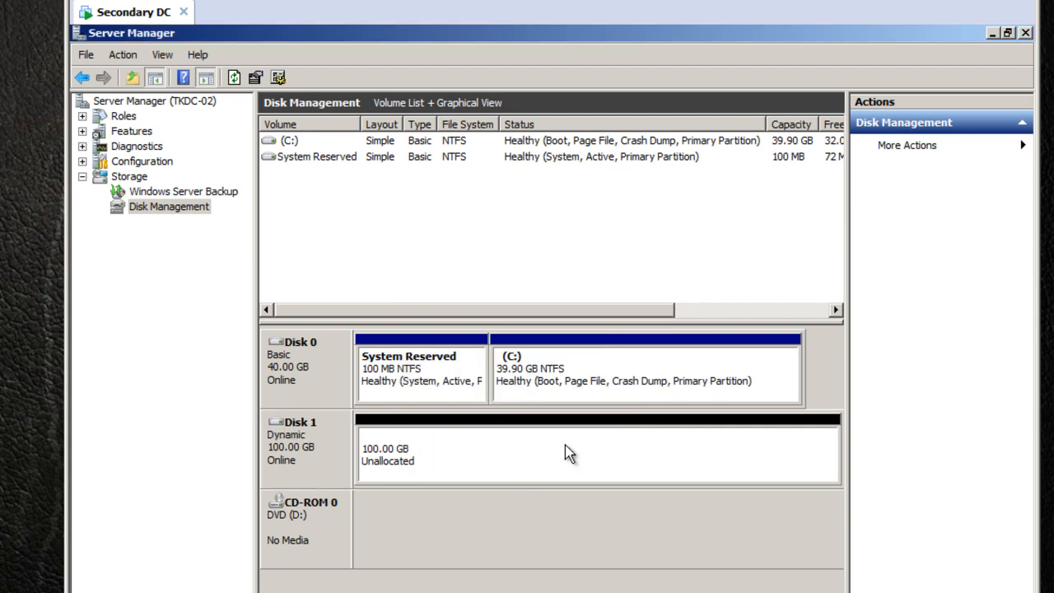
- Create a 102397 MB simple volume on Disk 1 with drive letter E, quick-formatted as NTFS and labelled Data
{"action": "right_click", "coordinate": [431, 455]}
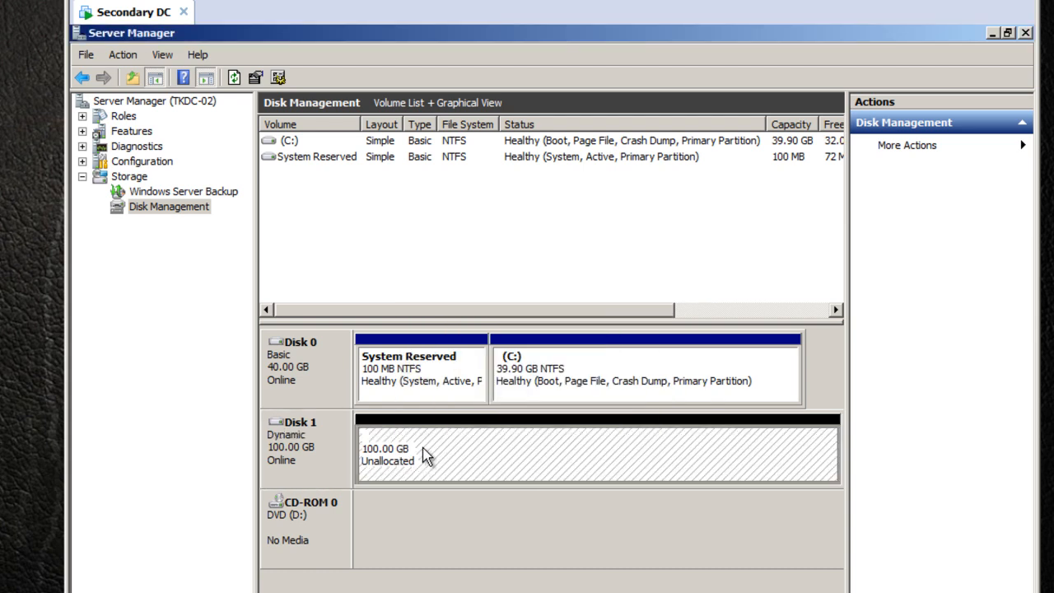
{"action": "left_click", "coordinate": [451, 457]}
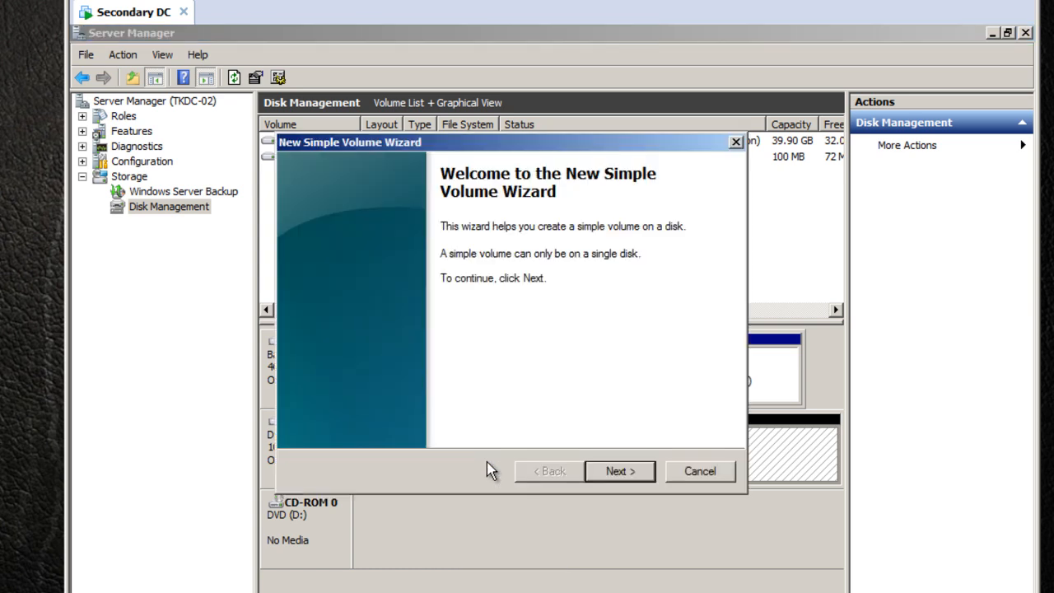
{"action": "left_click", "coordinate": [628, 476]}
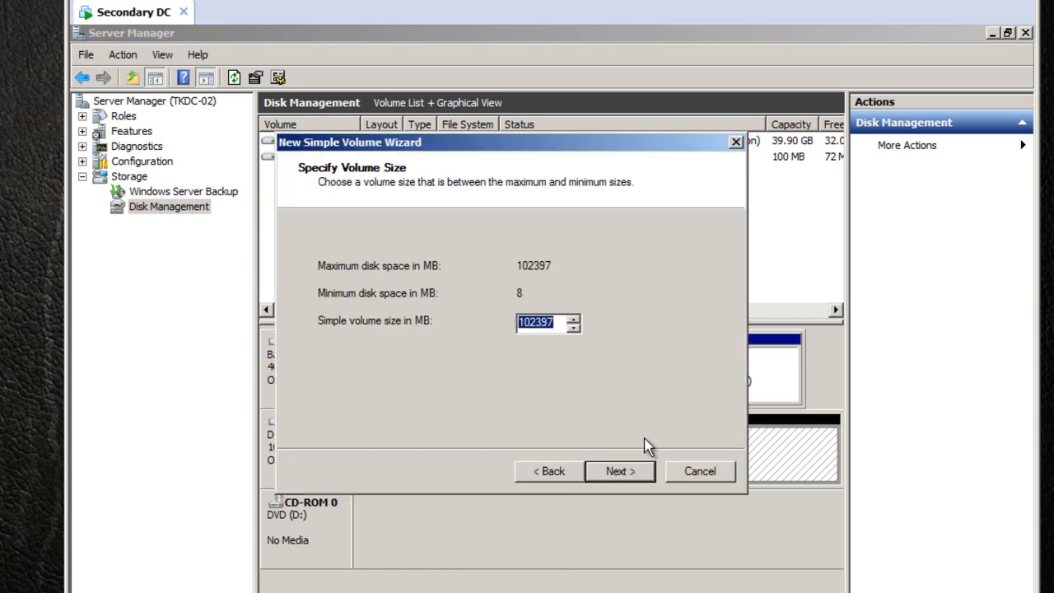
{"action": "left_click", "coordinate": [629, 479]}
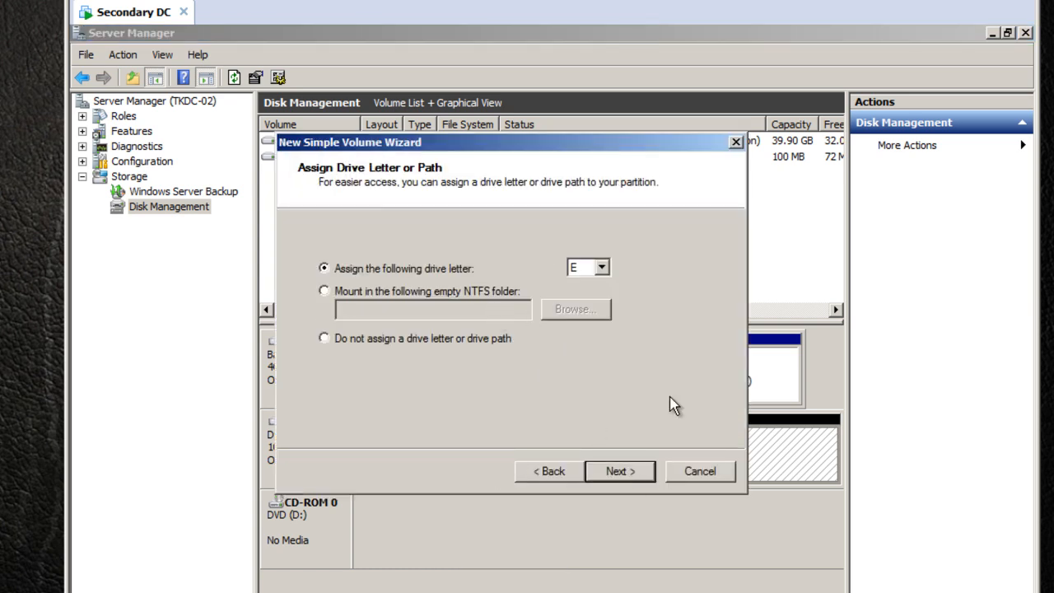
{"action": "left_click_drag", "start_coordinate": [642, 144], "coordinate": [574, 350]}
{"action": "left_click", "coordinate": [790, 449]}
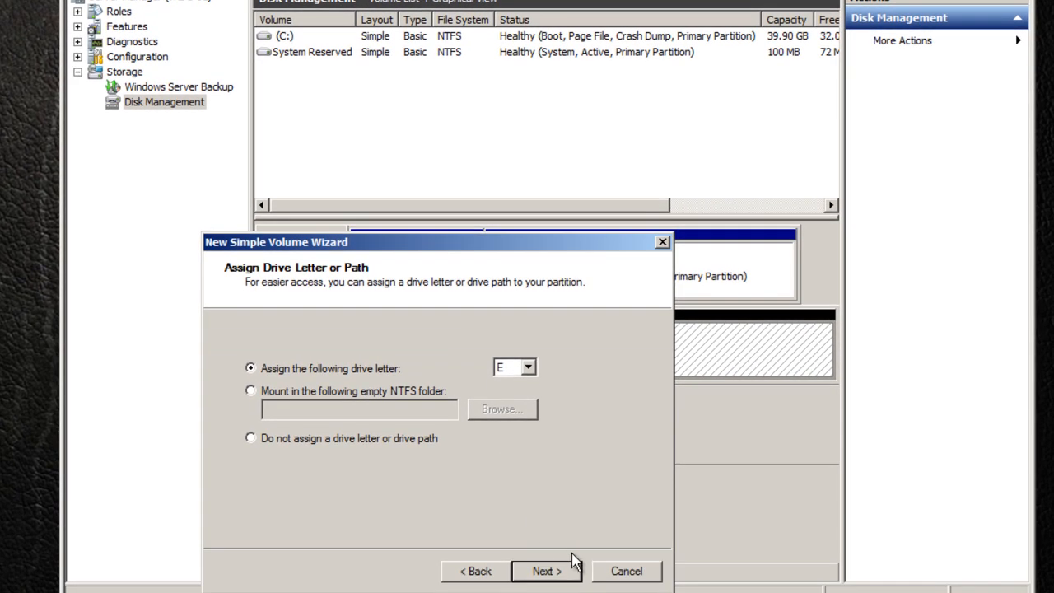
{"action": "left_click", "coordinate": [547, 570]}
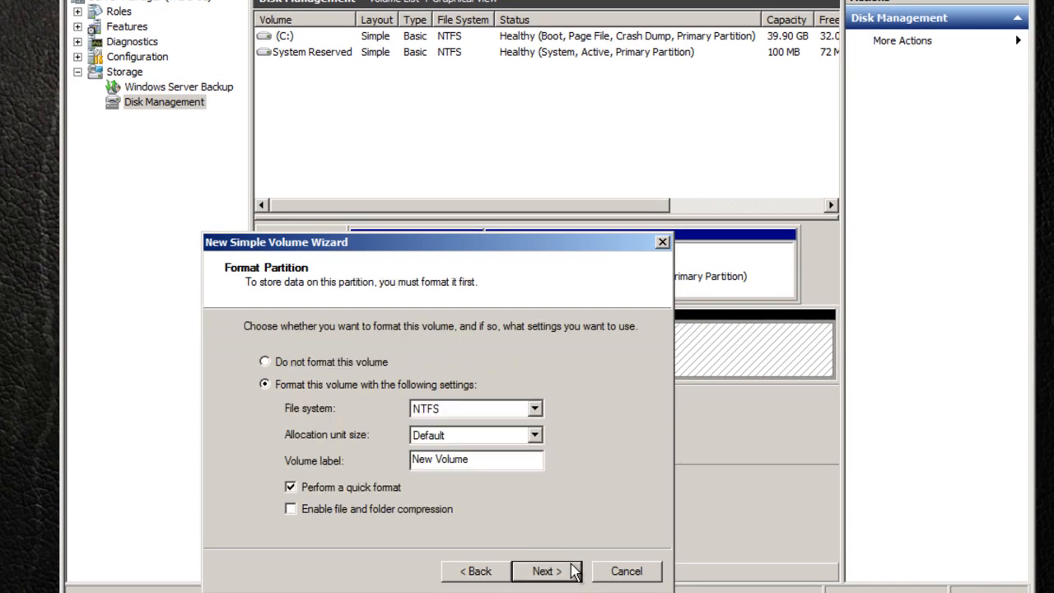
{"action": "left_click_drag", "start_coordinate": [488, 460], "coordinate": [349, 446]}
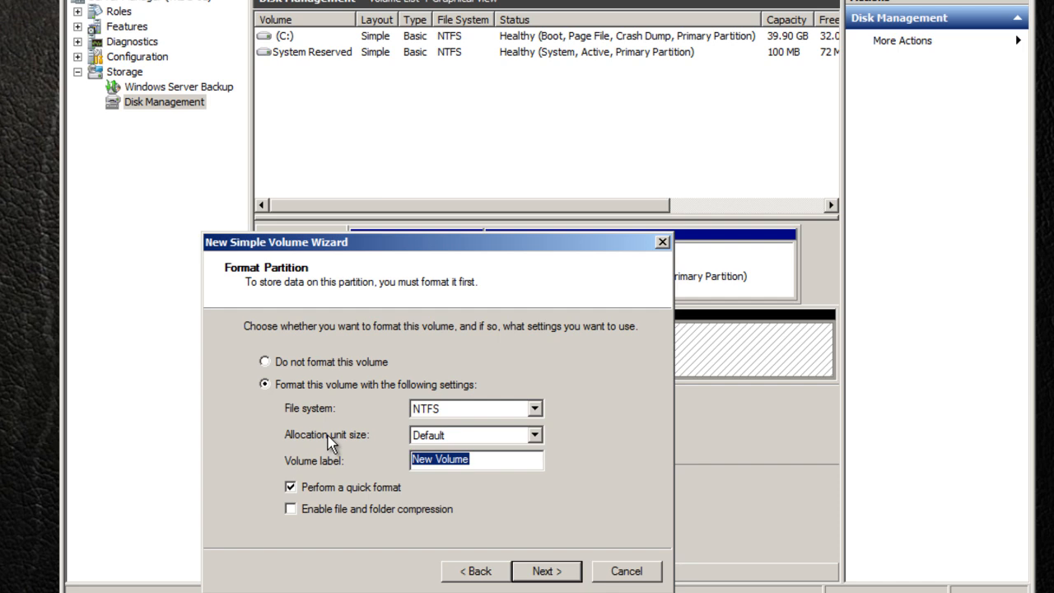
{"action": "type", "text": "Data"}
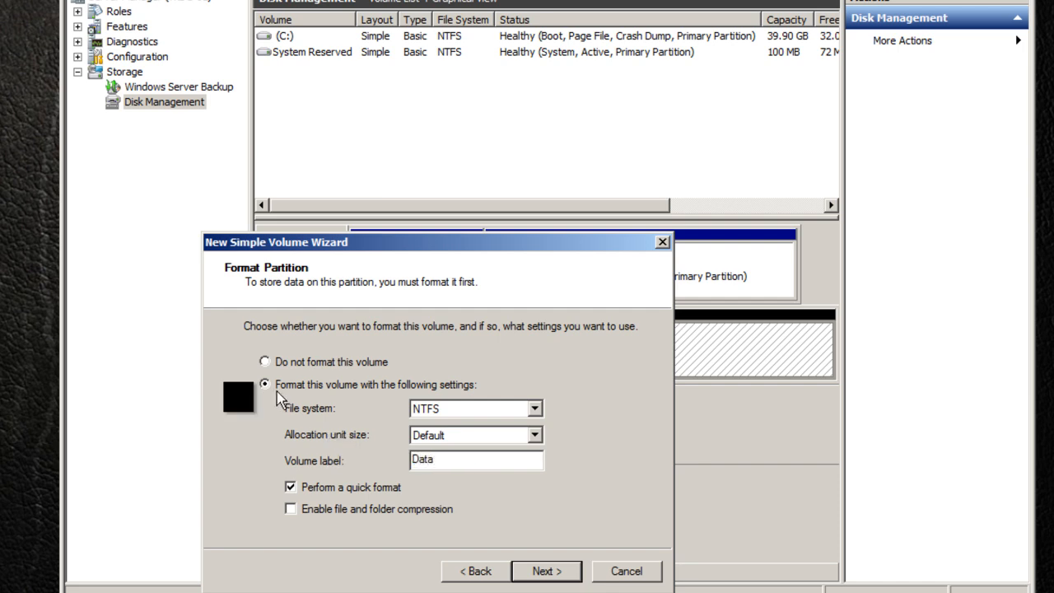
{"action": "left_click", "coordinate": [543, 571]}
{"action": "left_click", "coordinate": [533, 567]}
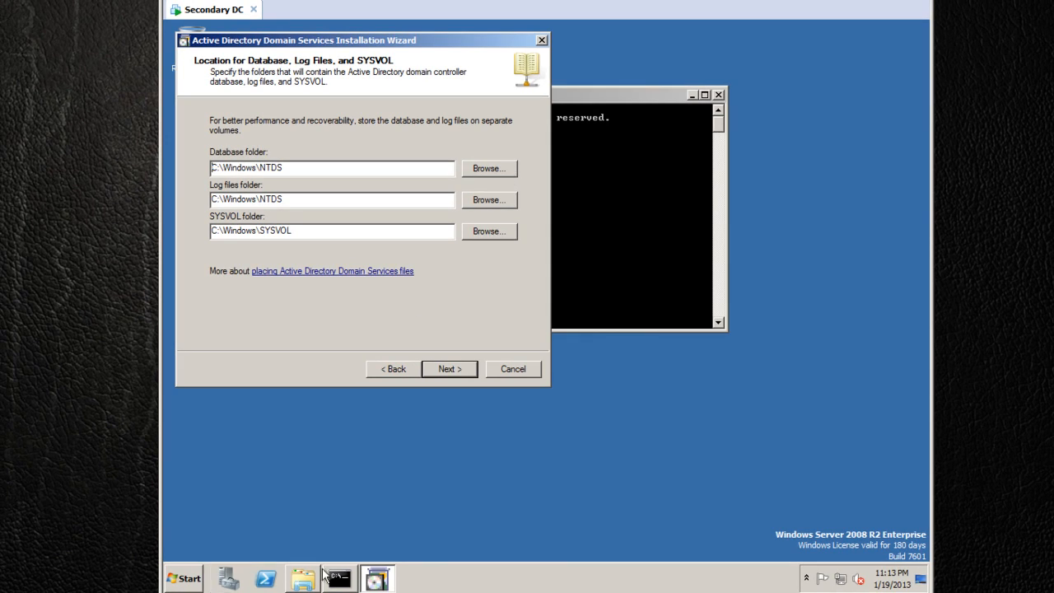
- Create a folder named Active Directory on the Data (E:) drive, and close the folder window
{"action": "left_click", "coordinate": [305, 578]}
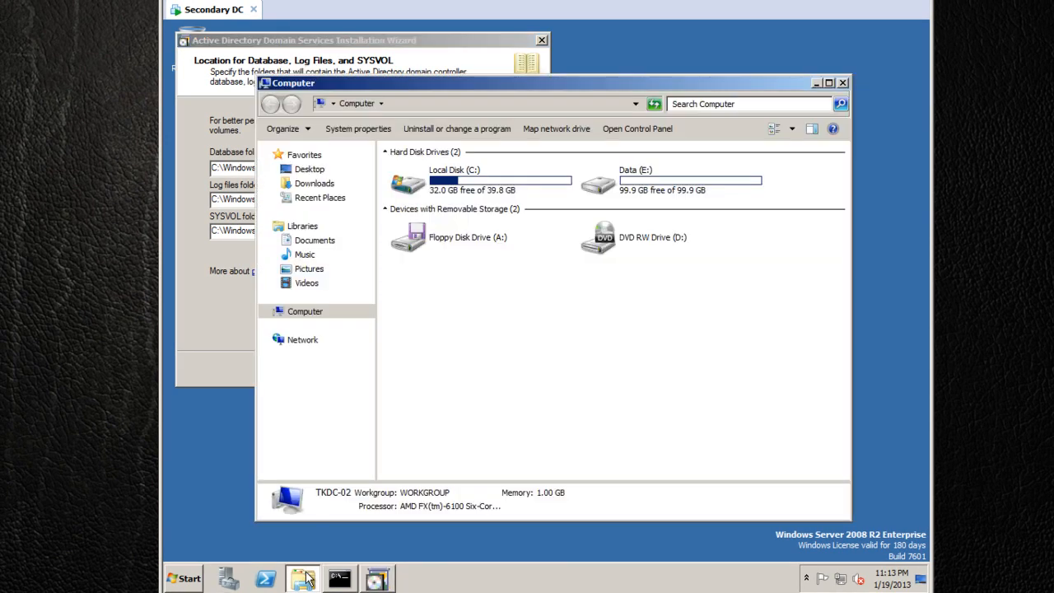
{"action": "double_click", "coordinate": [632, 181]}
{"action": "right_click", "coordinate": [543, 238]}
{"action": "mouse_move", "coordinate": [605, 376]}
{"action": "left_click", "coordinate": [688, 377]}
{"action": "type", "text": "Active Directory"}
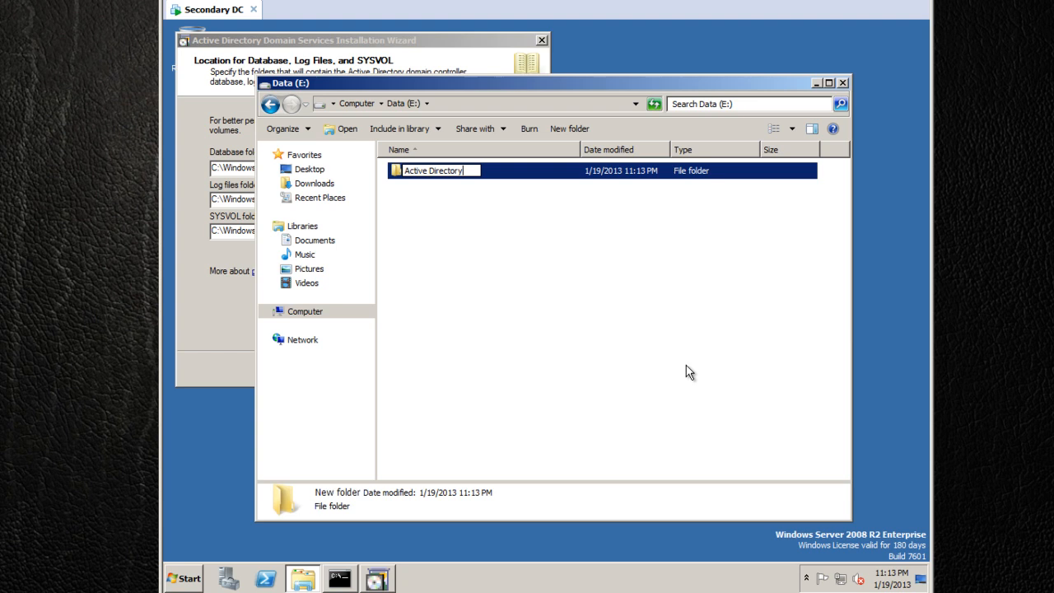
{"action": "key", "text": "Return"}
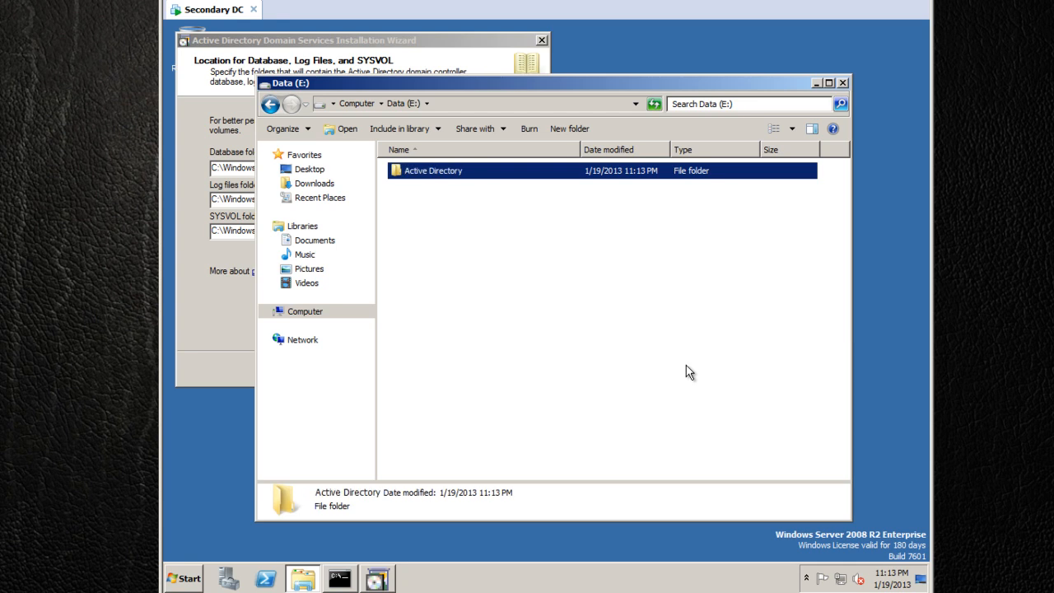
{"action": "left_click_drag", "start_coordinate": [482, 91], "coordinate": [549, 212]}
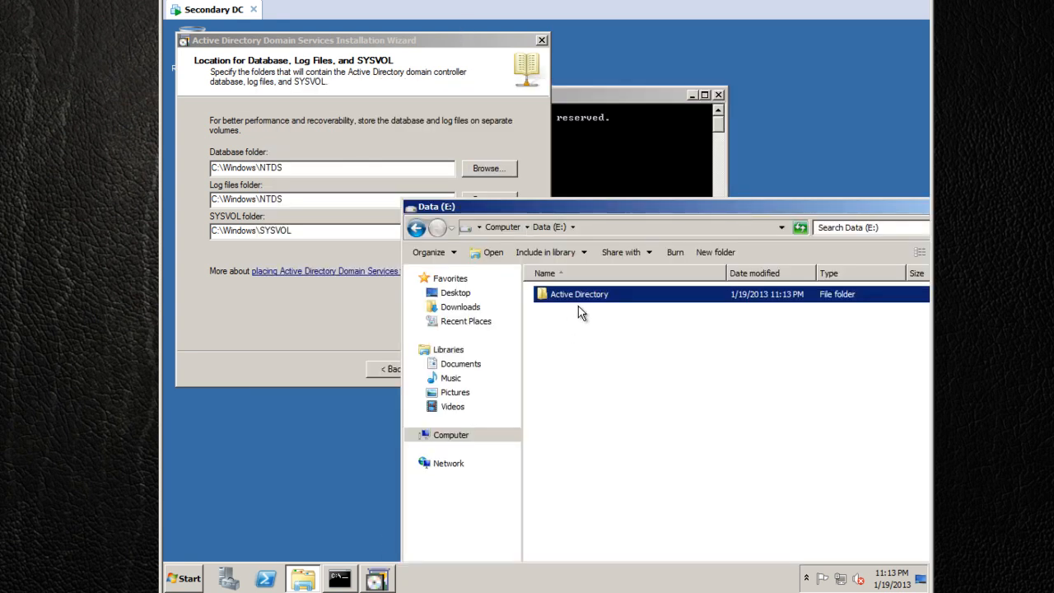
{"action": "left_click_drag", "start_coordinate": [693, 204], "coordinate": [767, 143]}
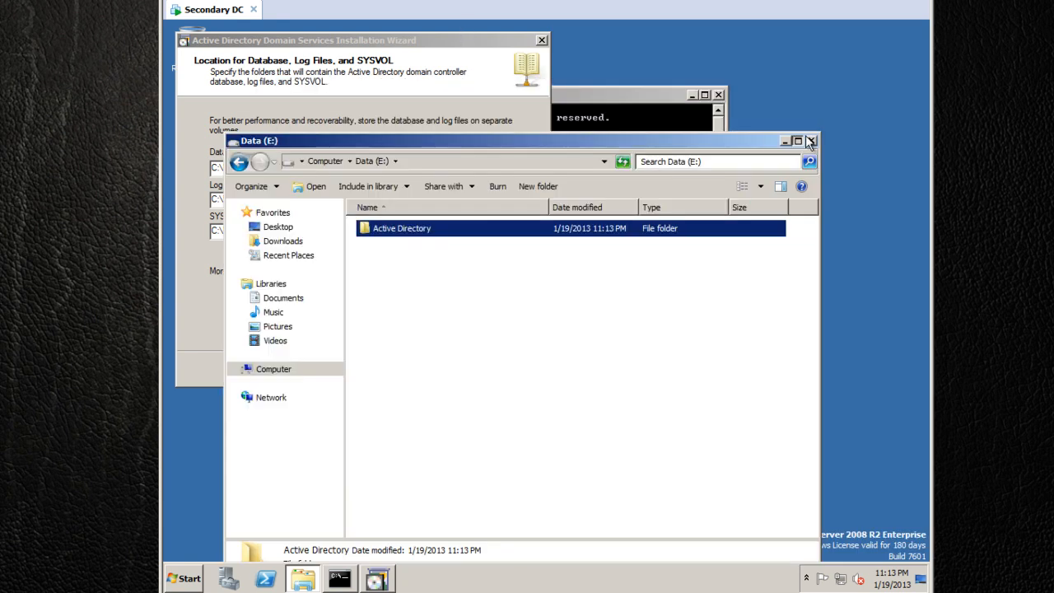
{"action": "left_click", "coordinate": [797, 140]}
{"action": "left_click", "coordinate": [923, 22]}
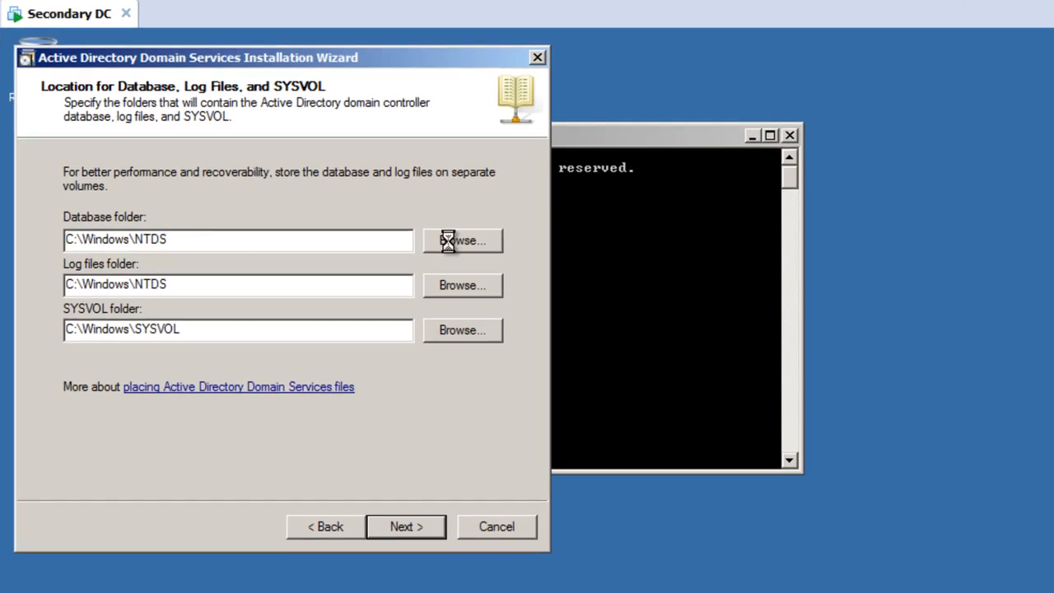
- Set the installation wizard's database folder to E:\Active Directory\NTDS
{"action": "left_click", "coordinate": [461, 241]}
{"action": "left_click", "coordinate": [449, 397]}
{"action": "left_click", "coordinate": [402, 397]}
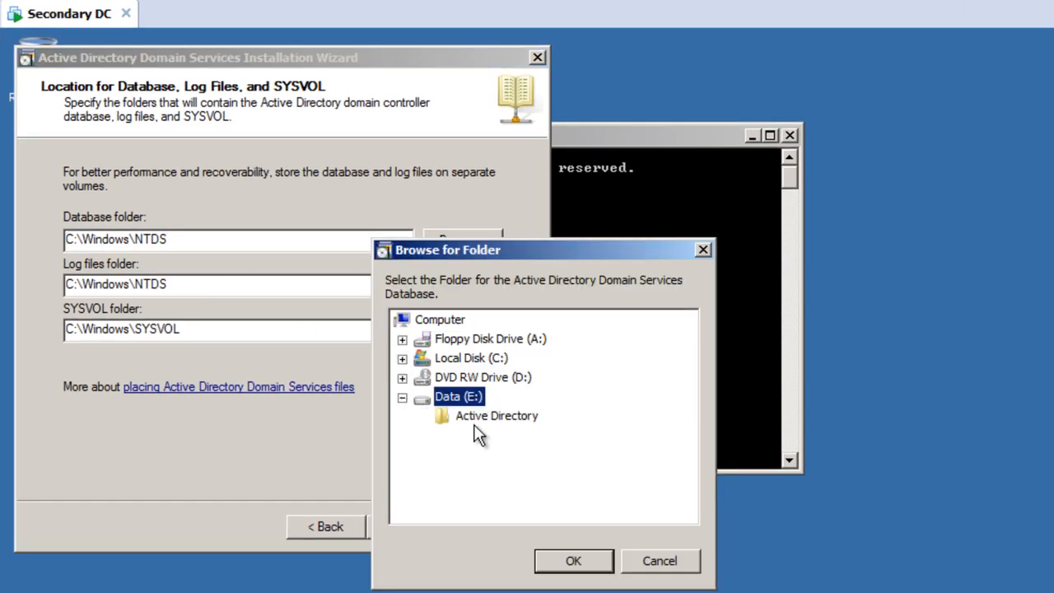
{"action": "left_click", "coordinate": [492, 416]}
{"action": "left_click", "coordinate": [571, 563]}
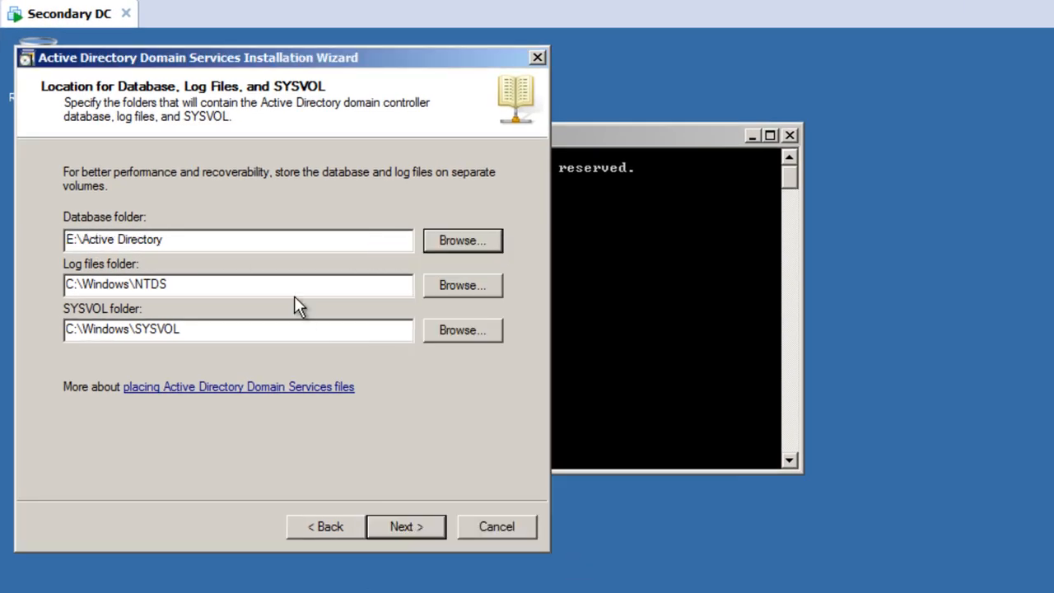
{"action": "left_click", "coordinate": [222, 241]}
{"action": "type", "text": "\\NTDS"}
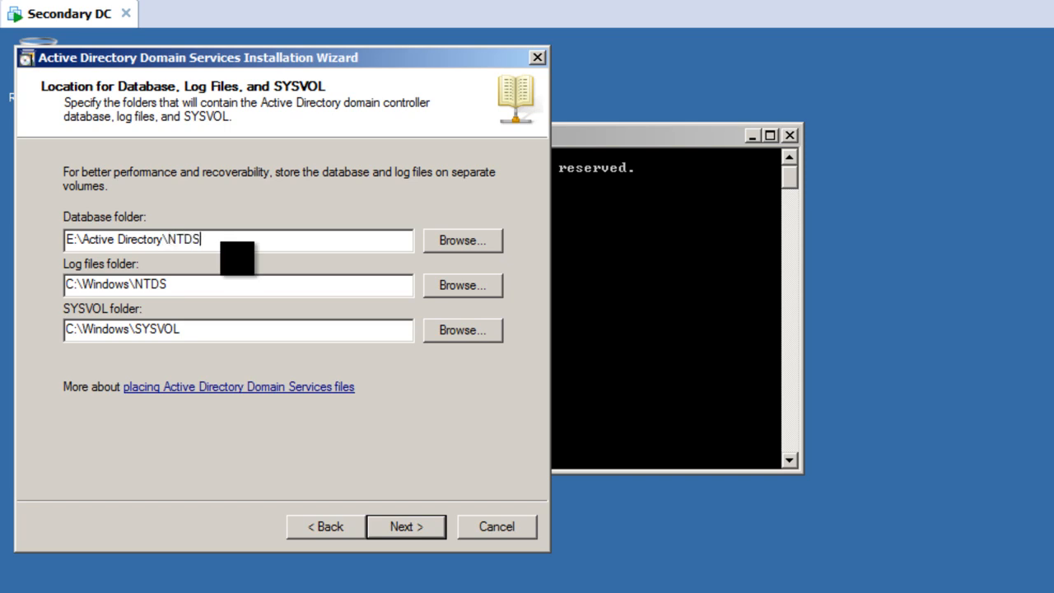
- Copy the database folder path into the log files folder, making it E:\Active Directory\NTDS
{"action": "left_click_drag", "start_coordinate": [228, 239], "coordinate": [3, 232]}
{"action": "key", "text": "ctrl+c"}
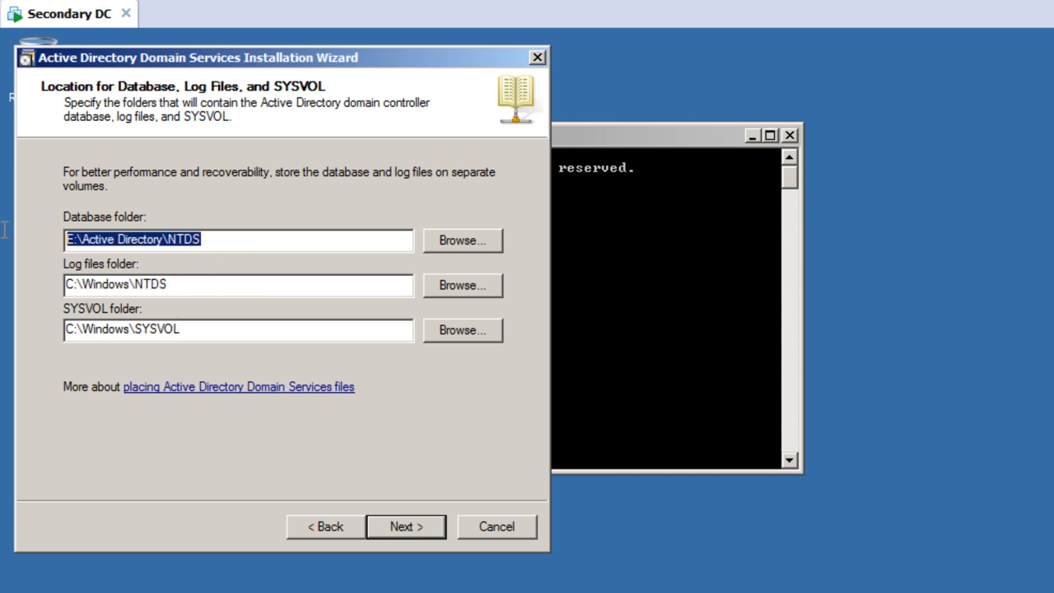
{"action": "left_click_drag", "start_coordinate": [167, 284], "coordinate": [8, 285]}
{"action": "type", "text": "v"}
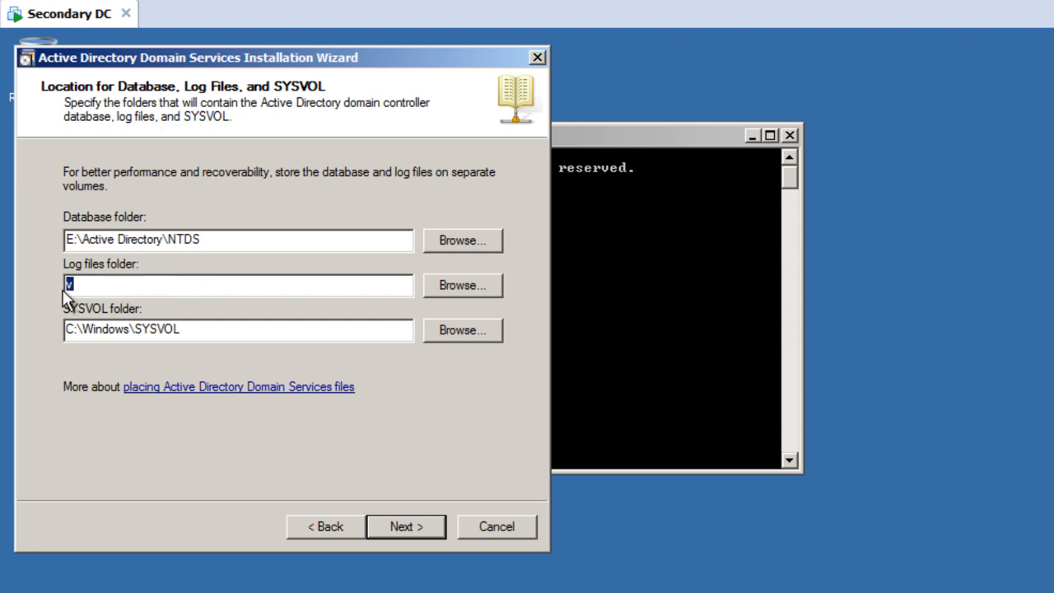
{"action": "key", "text": "BackSpace"}
{"action": "key", "text": "ctrl+v"}
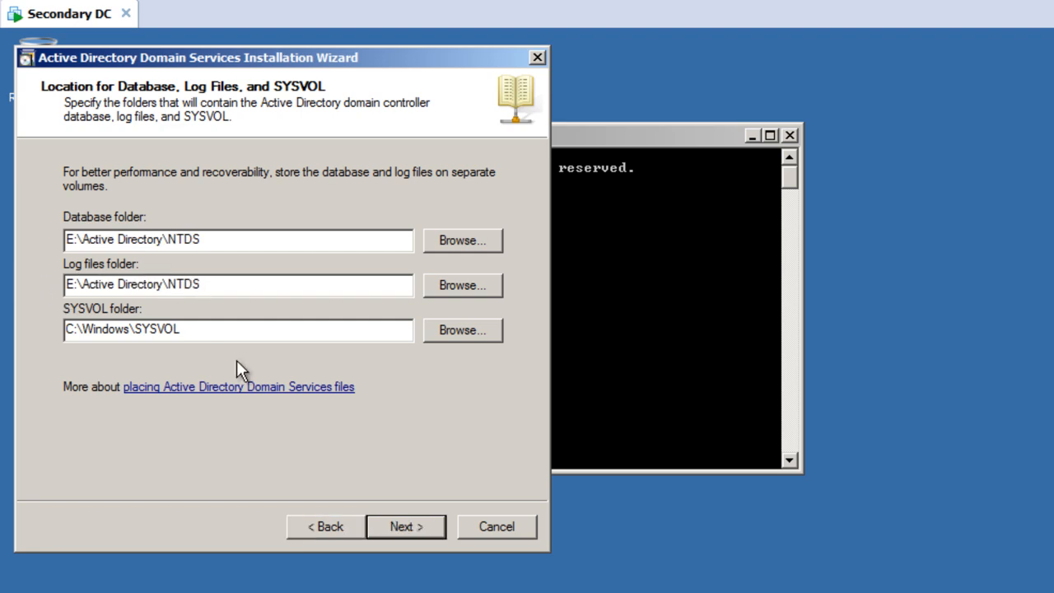
- Change the SYSVOL folder to E:\Active Directory\SYSVOL, and continue past the folder locations
{"action": "left_click", "coordinate": [73, 330]}
{"action": "key", "text": "BackSpace"}
{"action": "type", "text": "E"}
{"action": "key", "text": "Right"}
{"action": "key", "text": "Right"}
{"action": "key", "text": "BackSpace"}
{"action": "key", "text": "BackSpace"}
{"action": "key", "text": "BackSpace"}
{"action": "key", "text": "BackSpace"}
{"action": "key", "text": "BackSpace"}
{"action": "key", "text": "BackSpace"}
{"action": "key", "text": "BackSpace"}
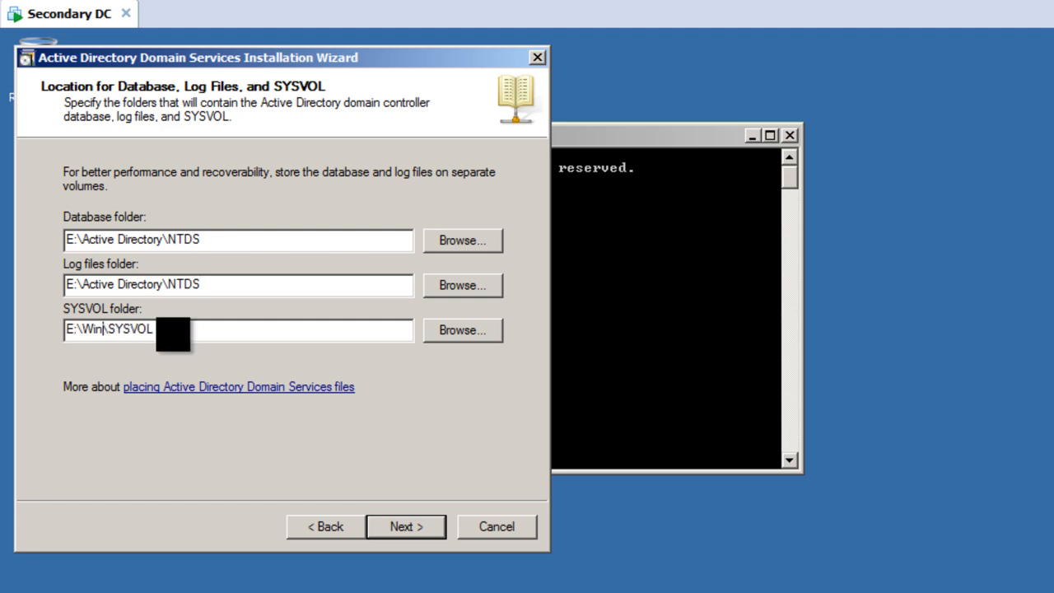
{"action": "type", "text": "Active Di"}
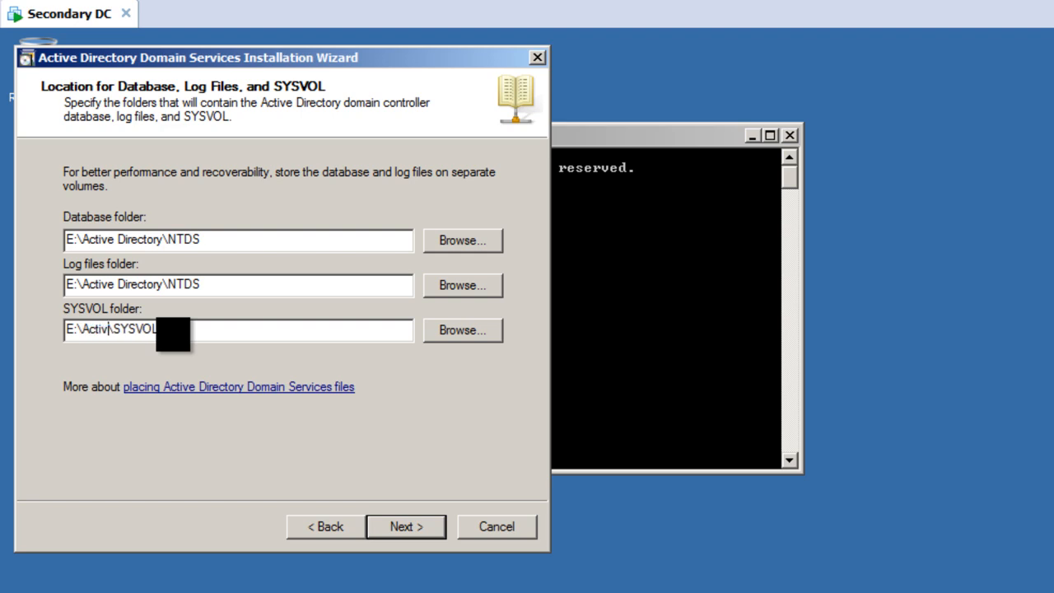
{"action": "type", "text": "rectory"}
{"action": "left_click", "coordinate": [419, 525]}
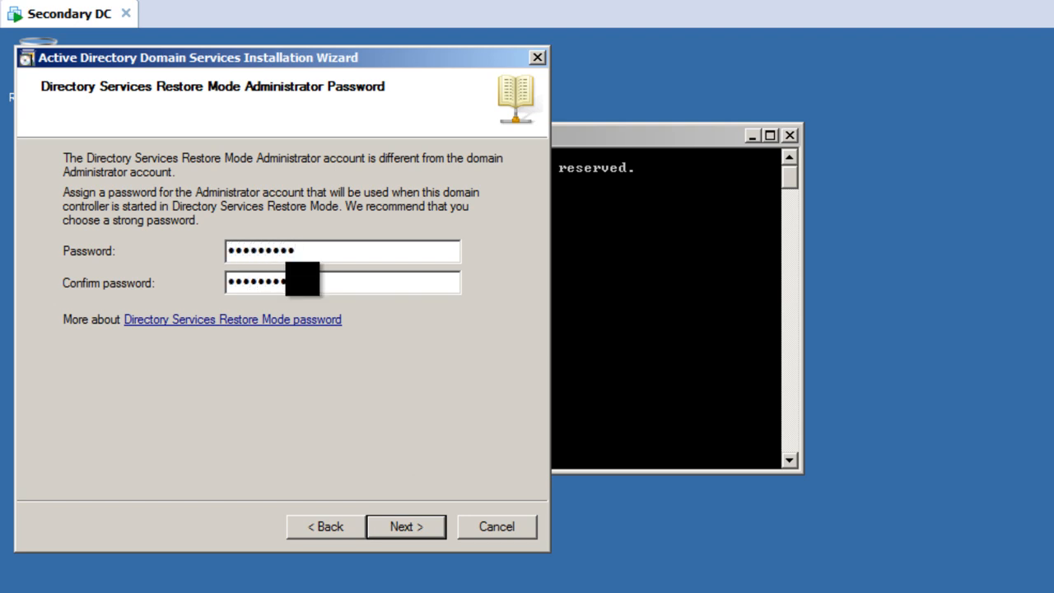
- Enter and confirm the Directory Services Restore Mode administrator password, and start the installation from the summary
{"action": "left_click", "coordinate": [423, 526]}
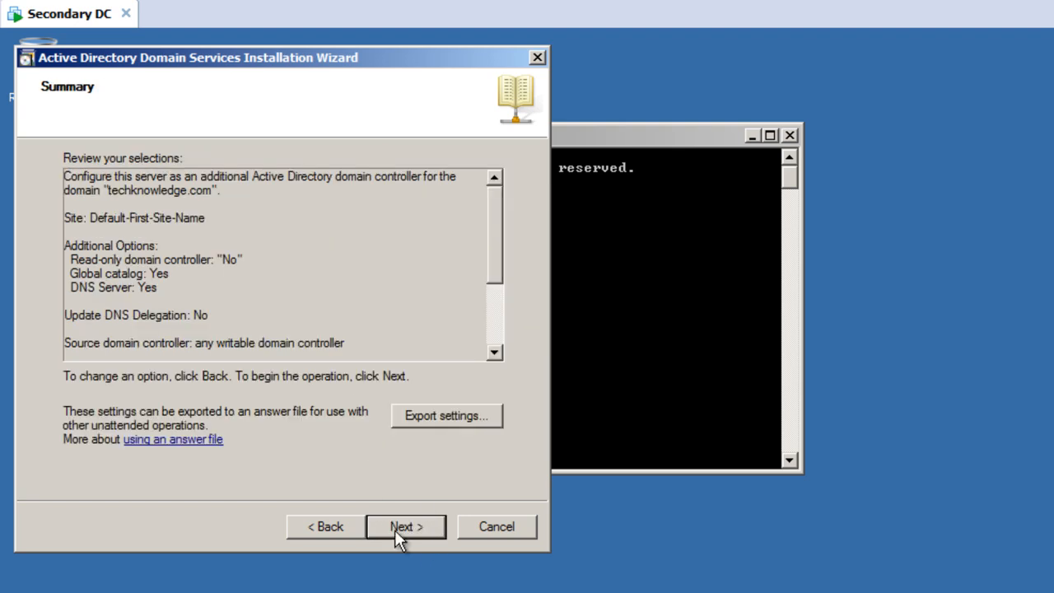
{"action": "left_click", "coordinate": [394, 529]}
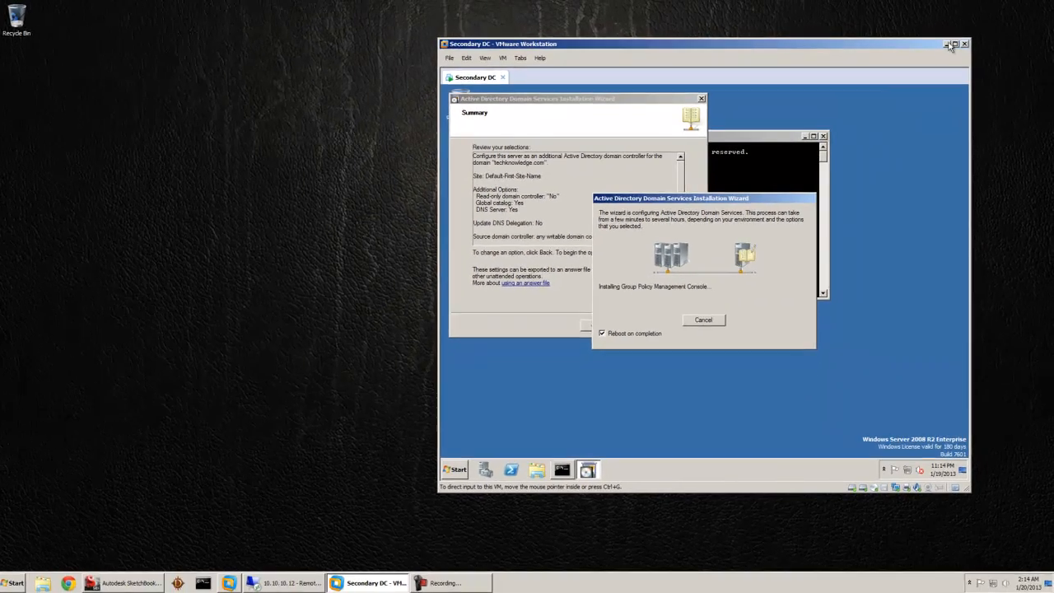
- Switch to the 10.10.10.12 Remote Desktop session, open Active Directory Users and Computers maximized, and widen its console tree
{"action": "left_click", "coordinate": [963, 27]}
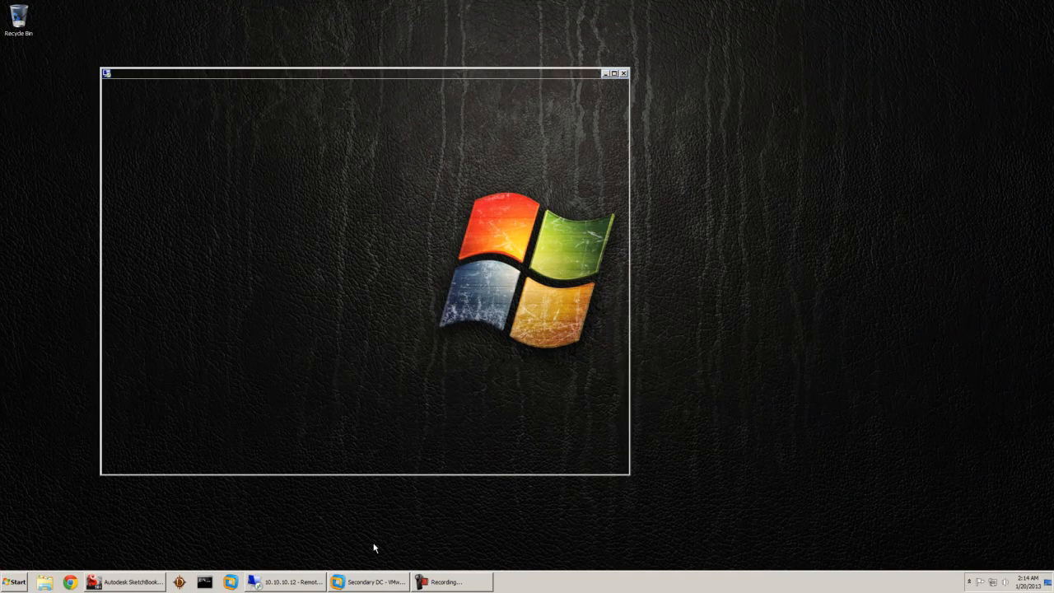
{"action": "left_click", "coordinate": [272, 586]}
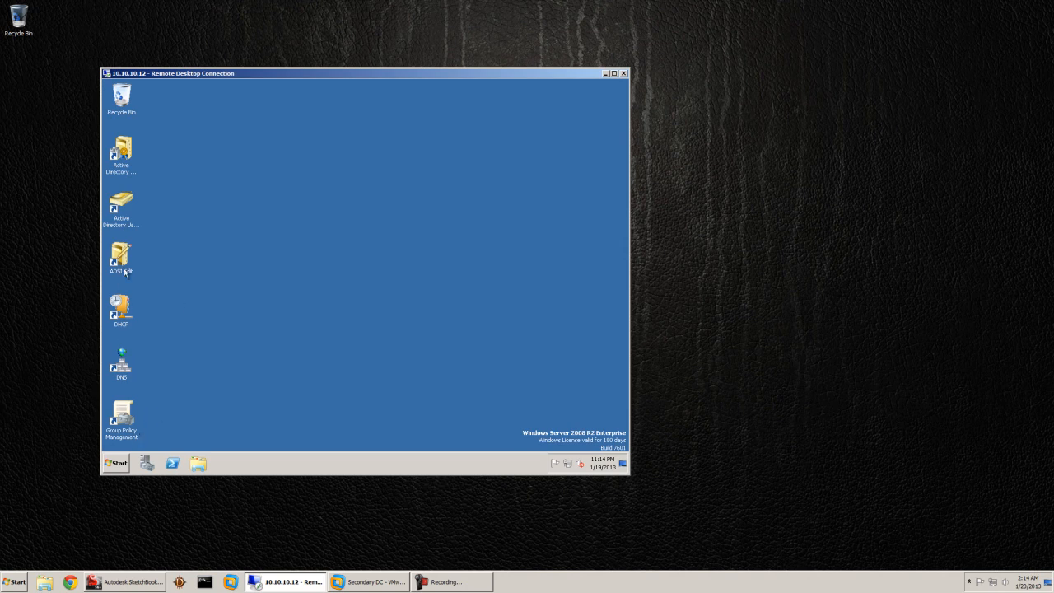
{"action": "left_click", "coordinate": [123, 224]}
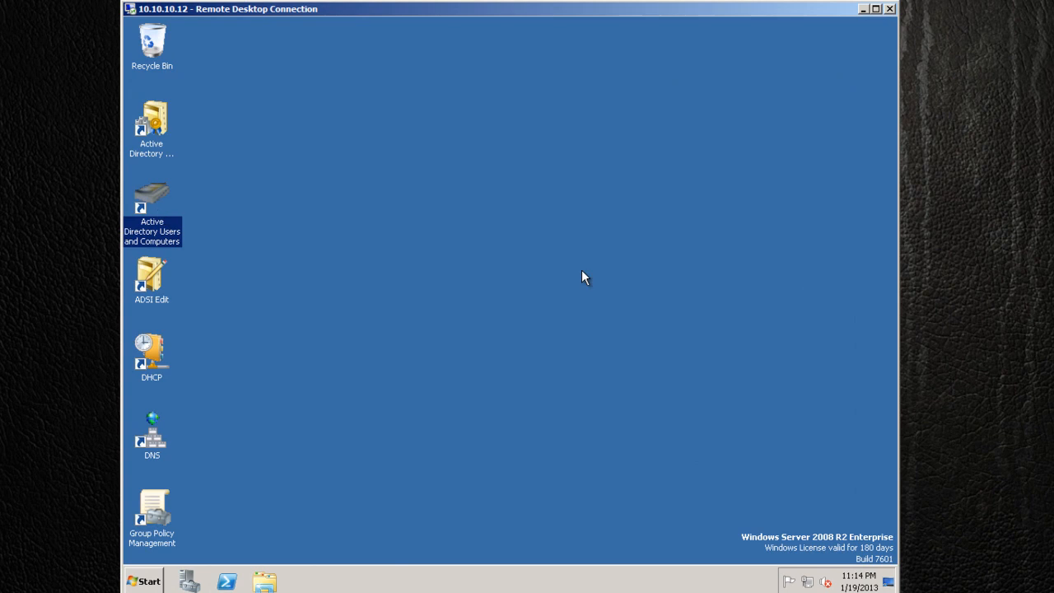
{"action": "key", "text": "Return"}
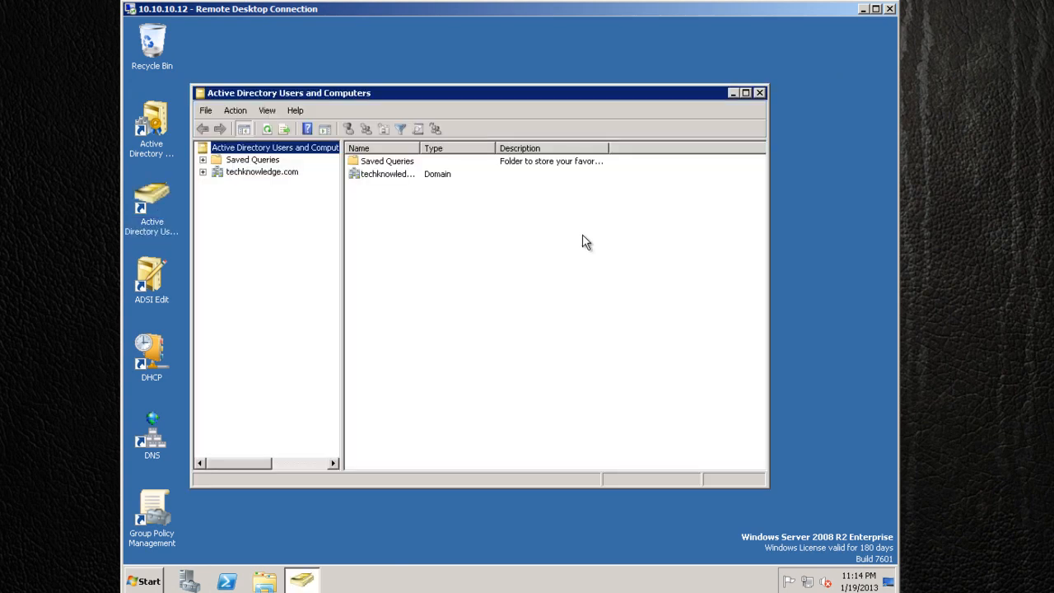
{"action": "left_click", "coordinate": [745, 93]}
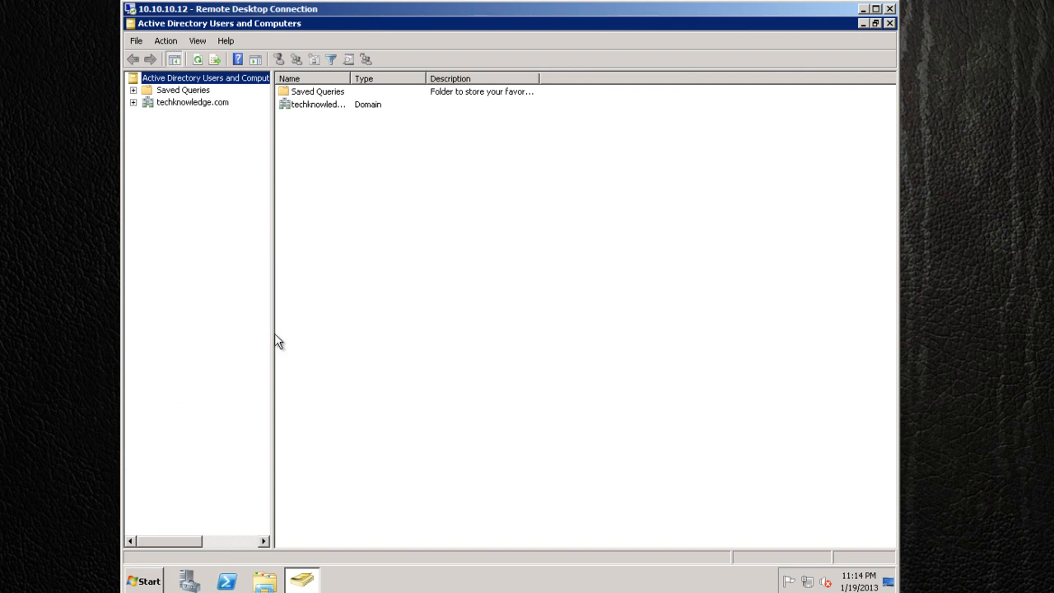
{"action": "left_click_drag", "start_coordinate": [272, 335], "coordinate": [344, 347]}
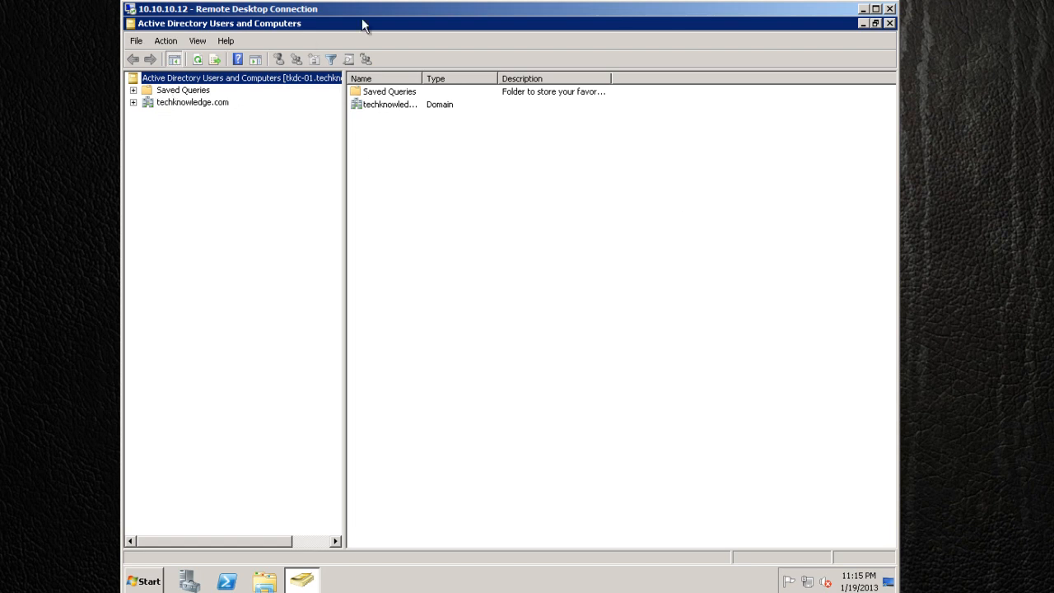
- Expand techknowledge.com and examine the security groups in the Builtin container, fitting the Name and Type columns to their contents
{"action": "left_click", "coordinate": [170, 103]}
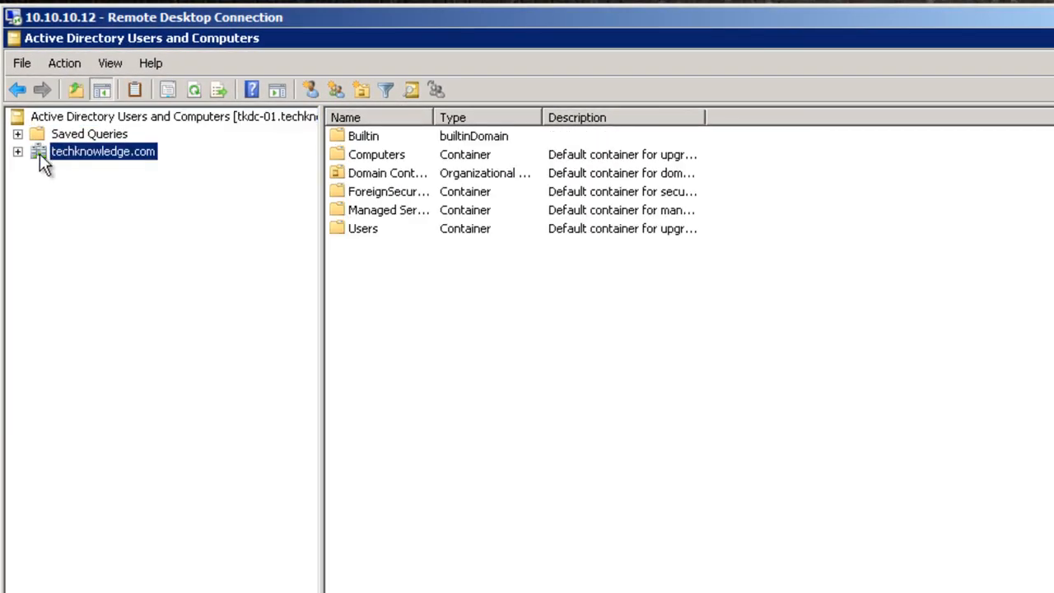
{"action": "left_click", "coordinate": [18, 151]}
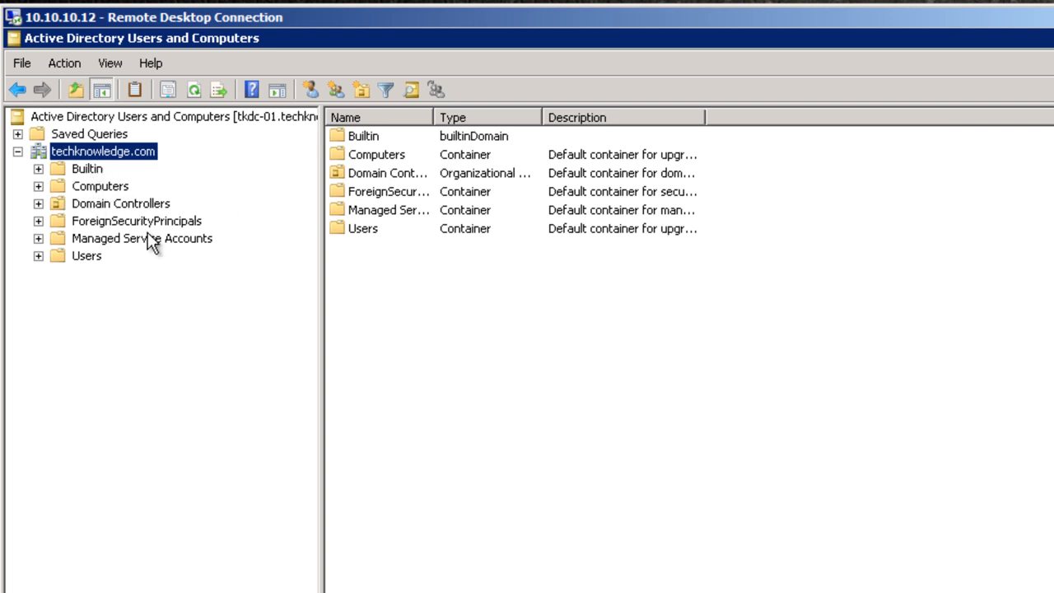
{"action": "left_click", "coordinate": [71, 171]}
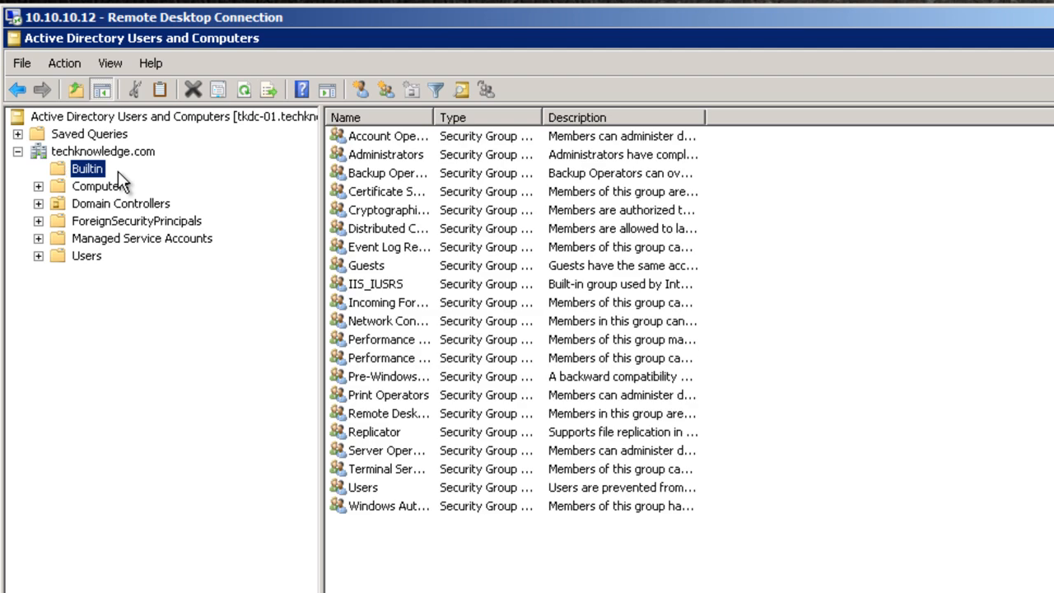
{"action": "double_click", "coordinate": [434, 118]}
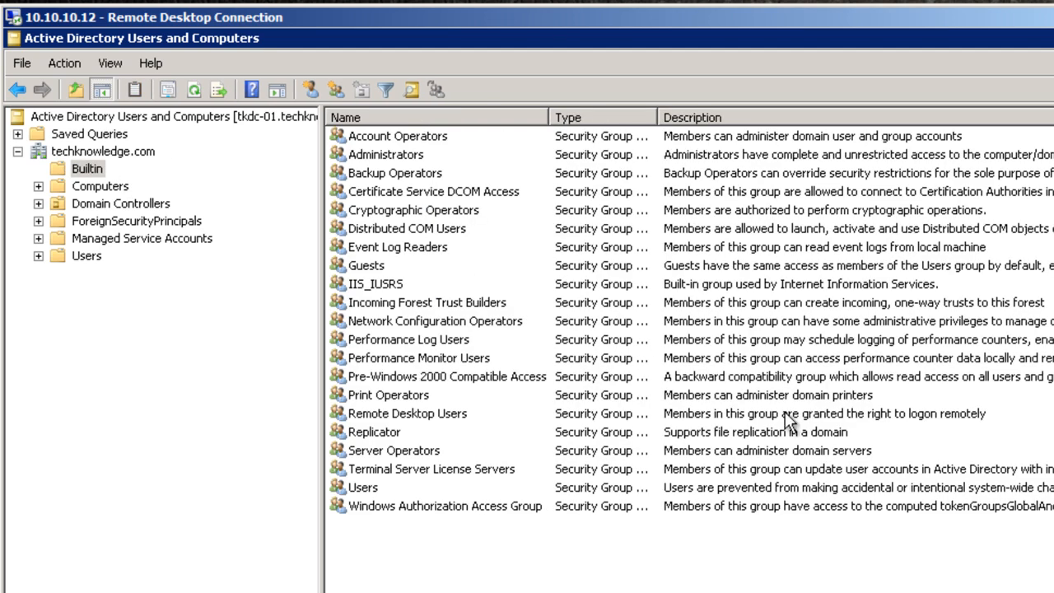
{"action": "double_click", "coordinate": [652, 124]}
{"action": "left_click", "coordinate": [497, 233]}
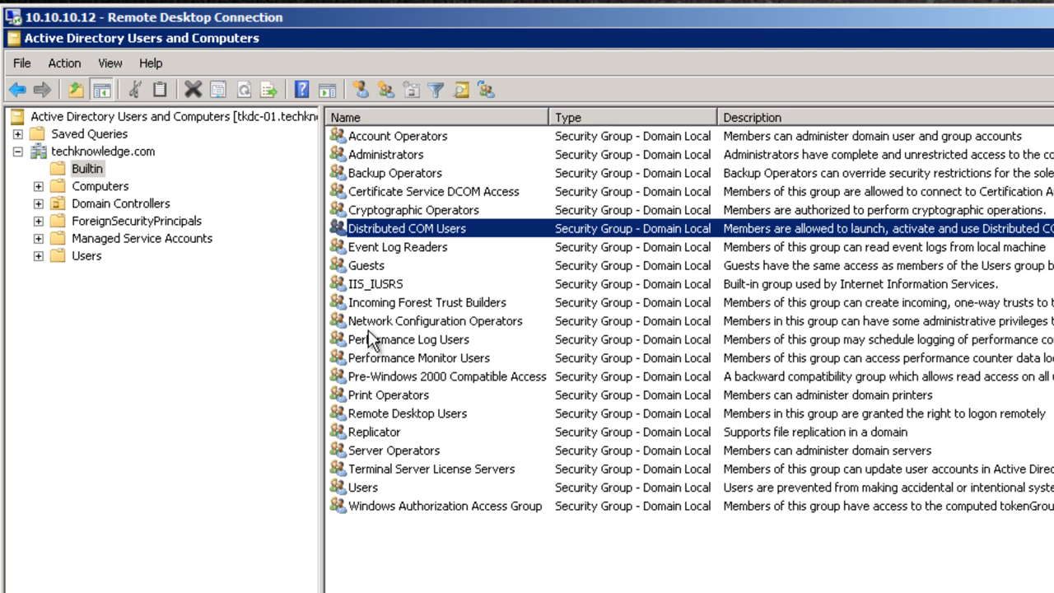
{"action": "left_click", "coordinate": [398, 339]}
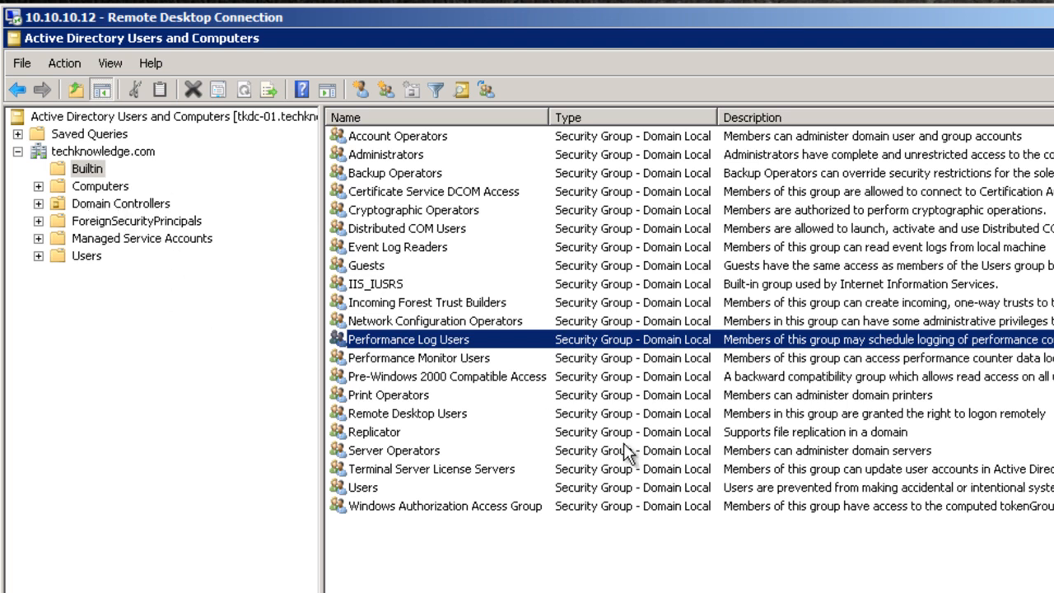
{"action": "left_click_drag", "start_coordinate": [731, 7], "coordinate": [772, 4]}
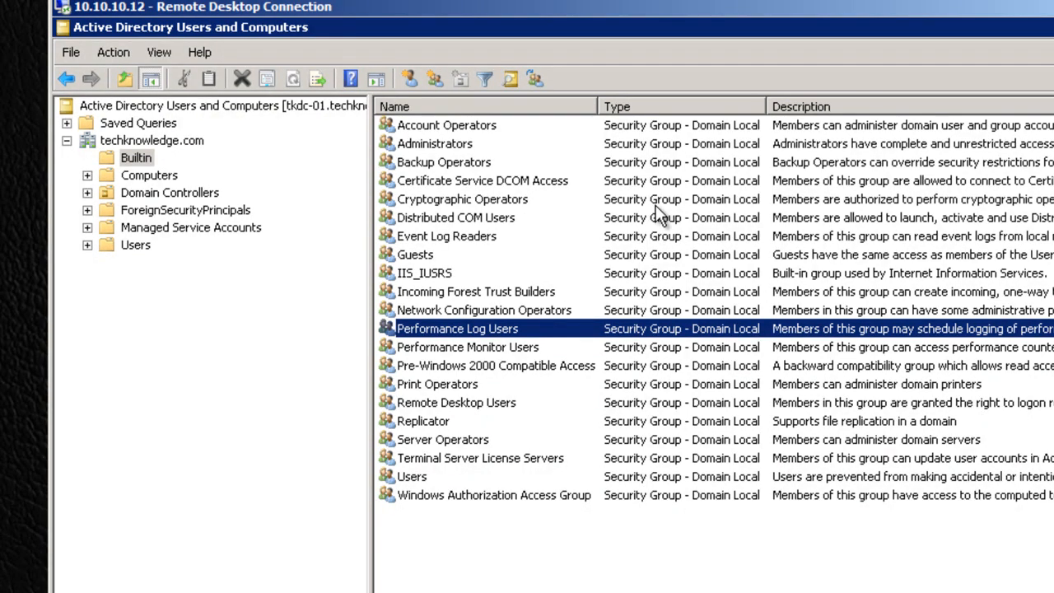
- Check the member list of the Remote Desktop Users group in its properties, and close the properties
{"action": "left_click", "coordinate": [497, 403]}
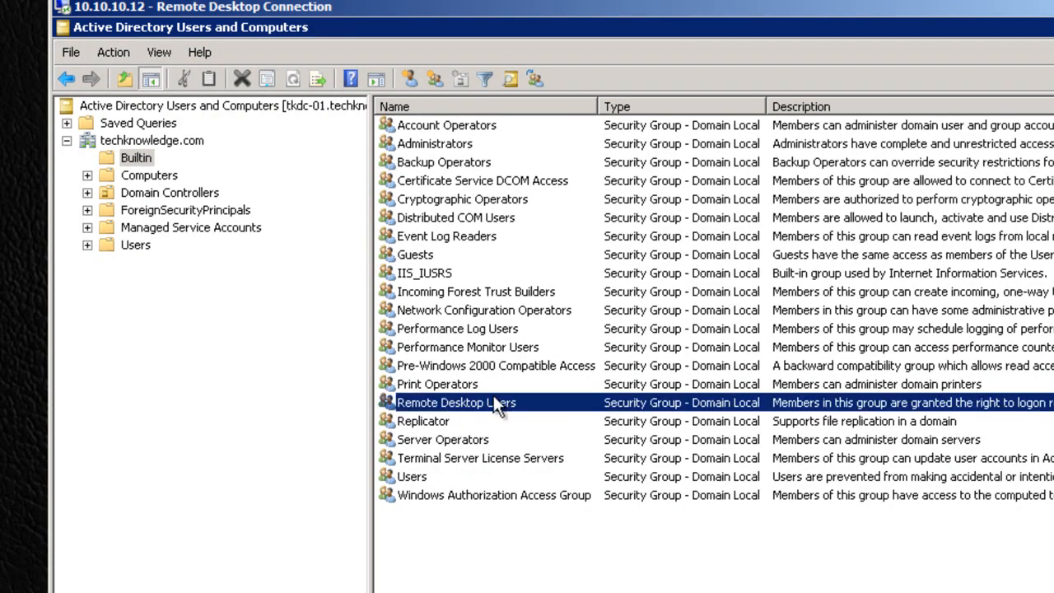
{"action": "double_click", "coordinate": [490, 403]}
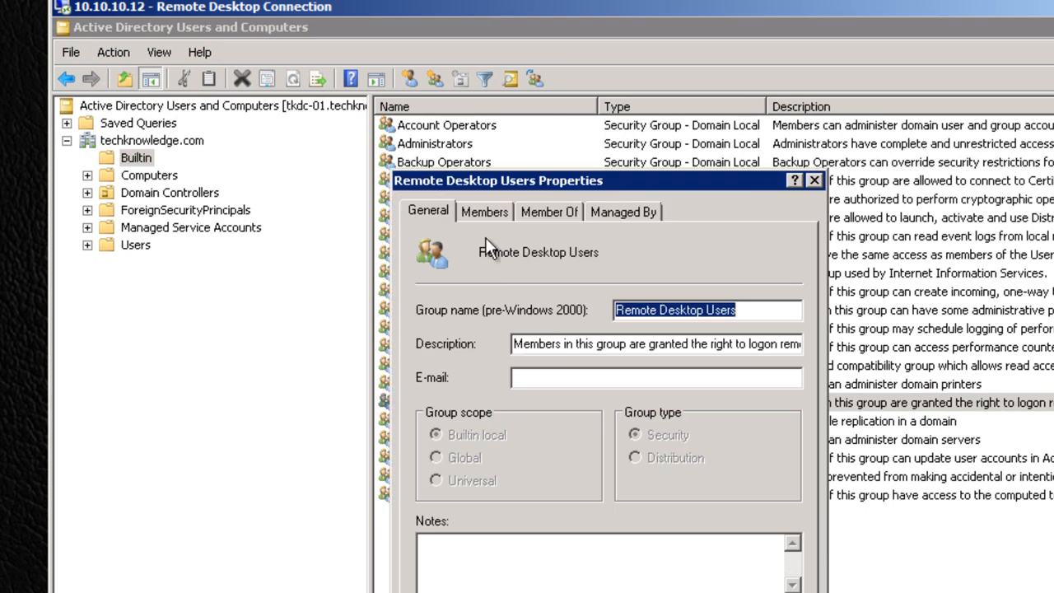
{"action": "left_click", "coordinate": [506, 217]}
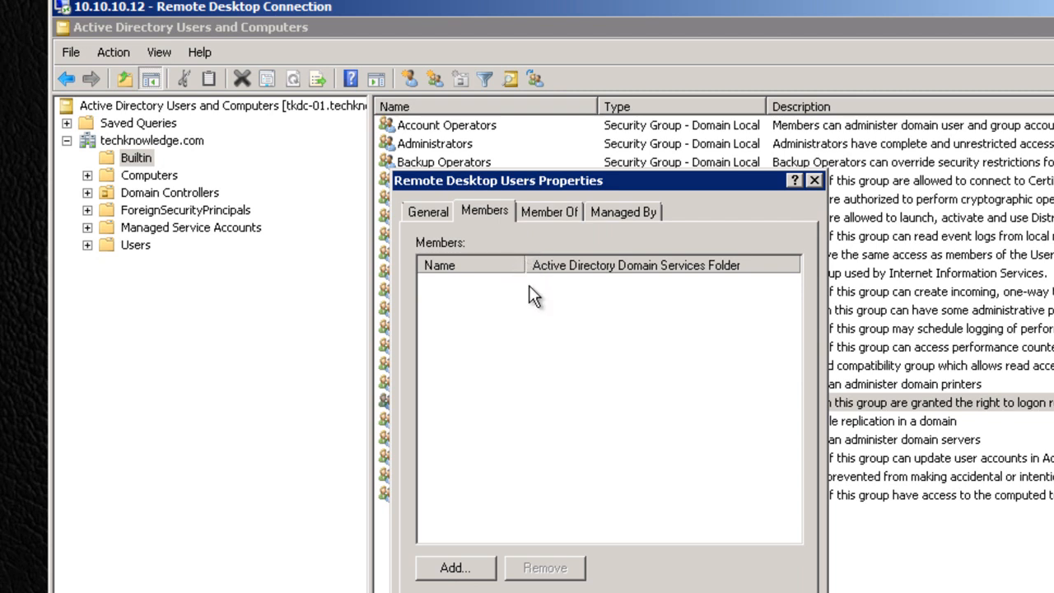
{"action": "left_click_drag", "start_coordinate": [740, 182], "coordinate": [848, 227]}
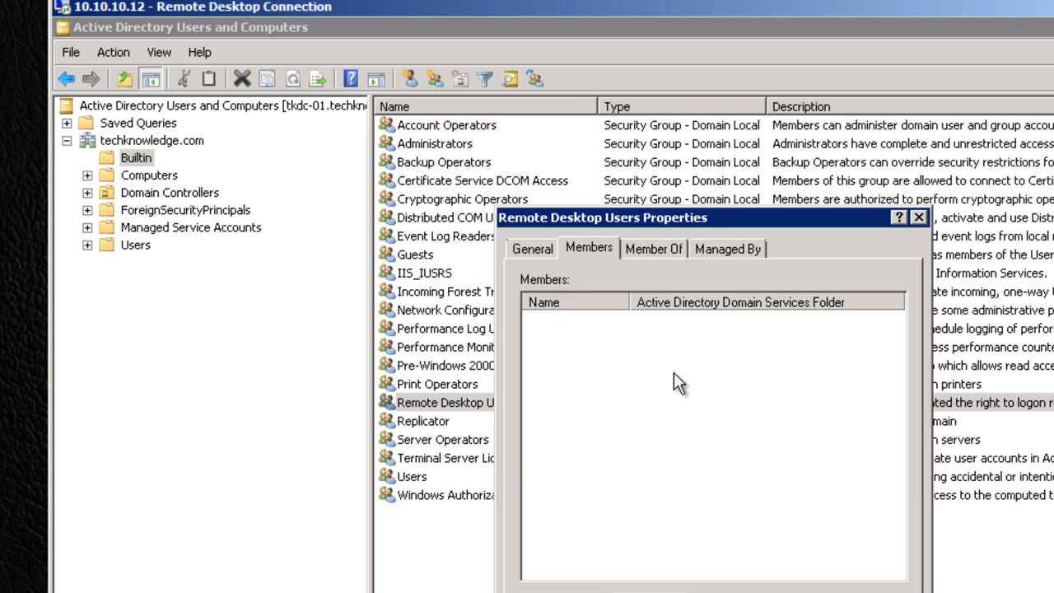
{"action": "left_click", "coordinate": [918, 217]}
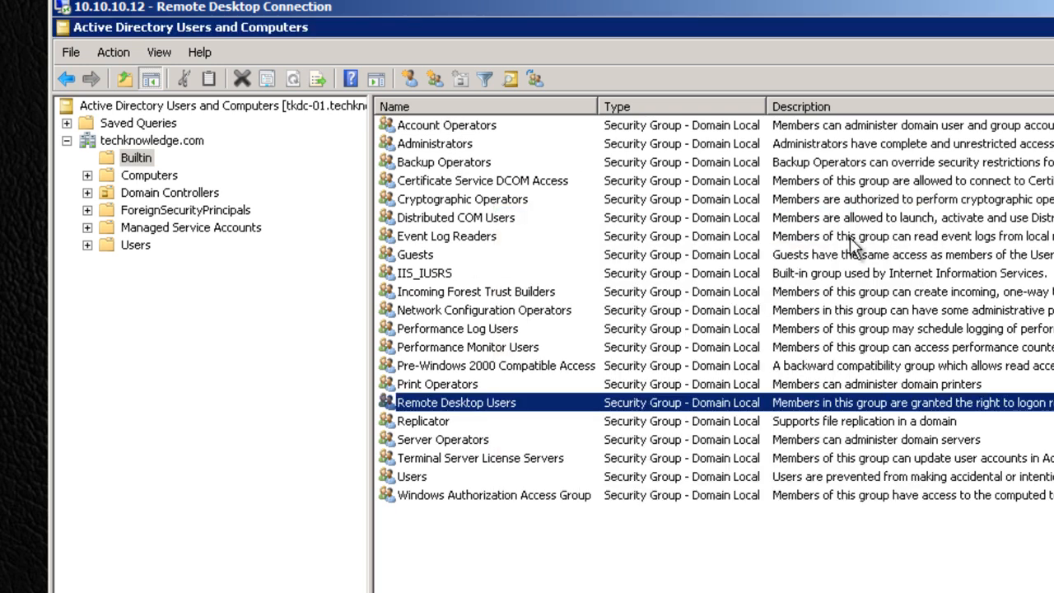
{"action": "left_click", "coordinate": [497, 385]}
{"action": "left_click", "coordinate": [496, 404]}
{"action": "left_click", "coordinate": [491, 385]}
{"action": "left_click", "coordinate": [502, 402]}
- View the contents of the domain's Computers container
{"action": "left_click", "coordinate": [148, 178]}
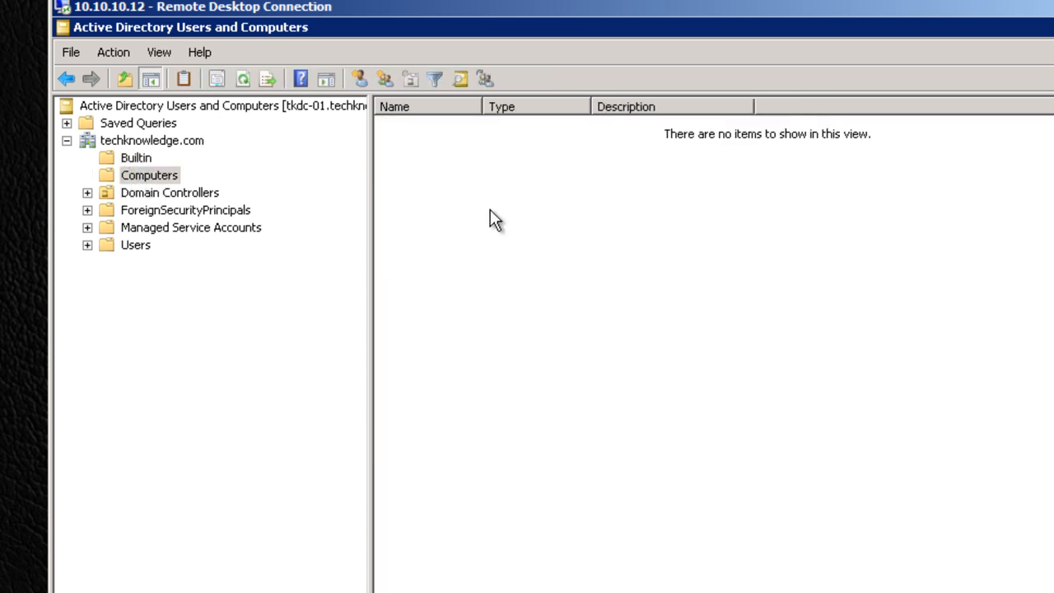
{"action": "left_click_drag", "start_coordinate": [637, 122], "coordinate": [891, 146]}
{"action": "left_click_drag", "start_coordinate": [646, 120], "coordinate": [880, 151]}
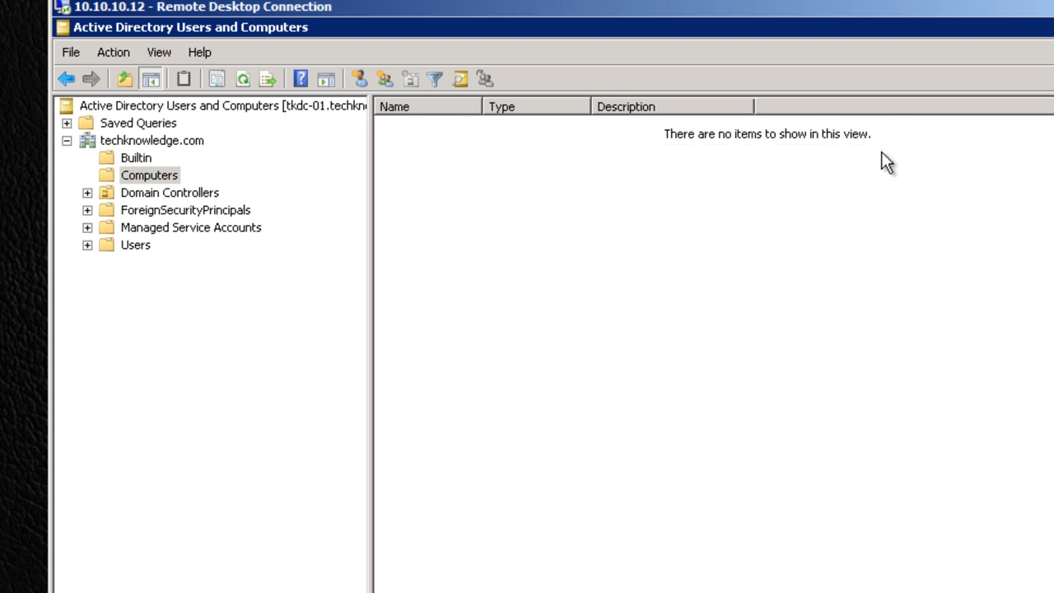
- Examine TKDC-01 and TKDC-02 in the Domain Controllers organizational unit, fitting the Site column to its contents
{"action": "left_click", "coordinate": [140, 194]}
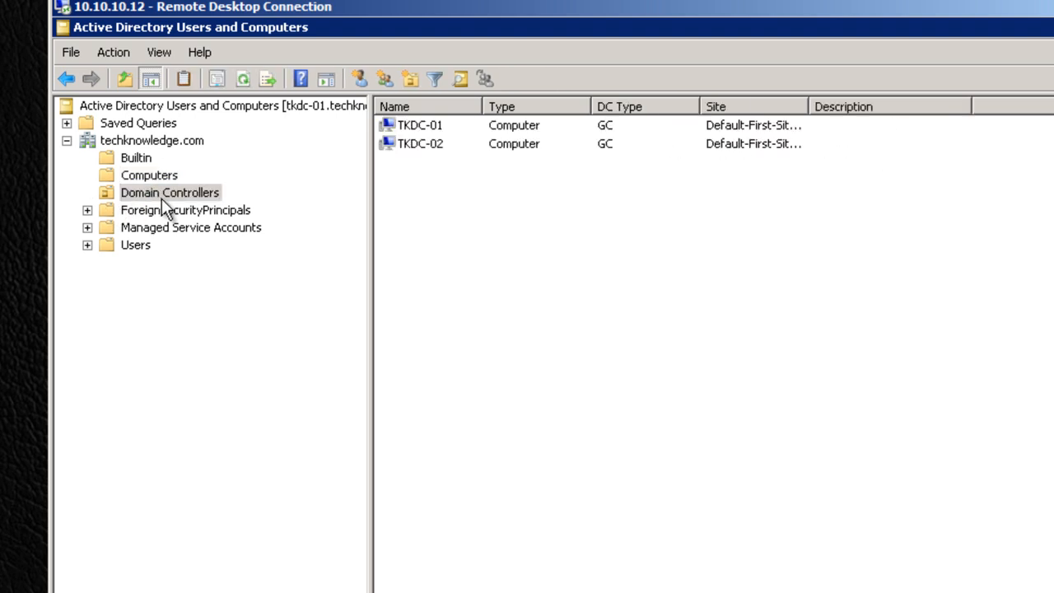
{"action": "left_click", "coordinate": [142, 195]}
{"action": "left_click", "coordinate": [440, 140]}
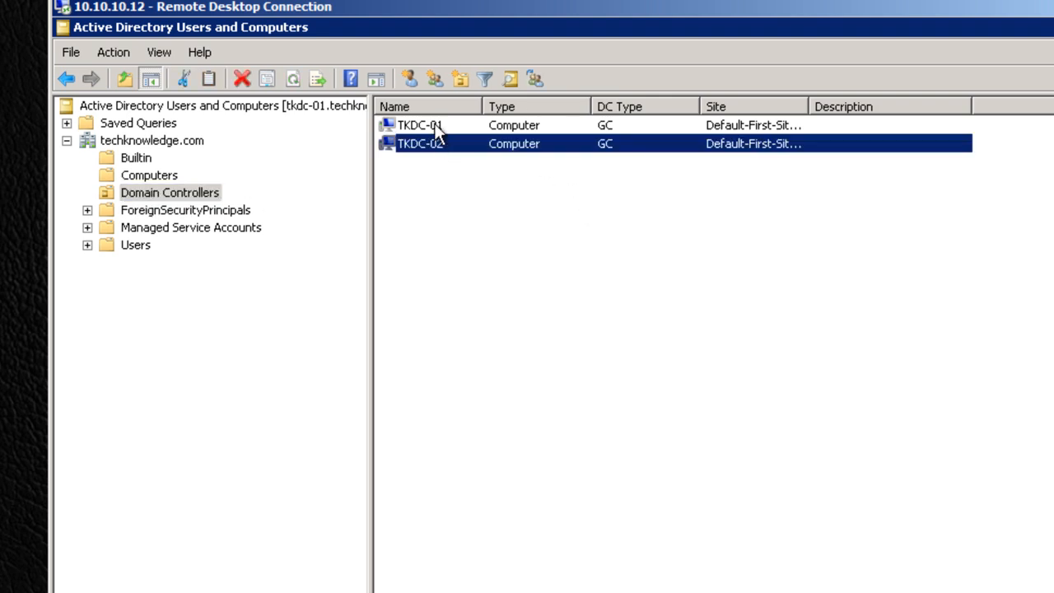
{"action": "left_click", "coordinate": [445, 125]}
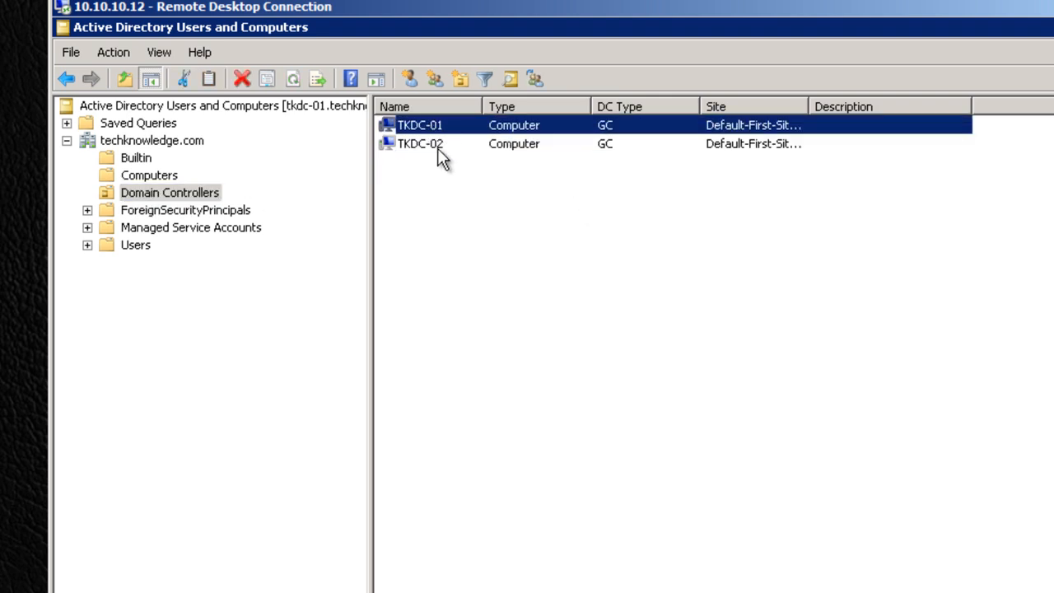
{"action": "left_click", "coordinate": [440, 146]}
{"action": "double_click", "coordinate": [809, 102]}
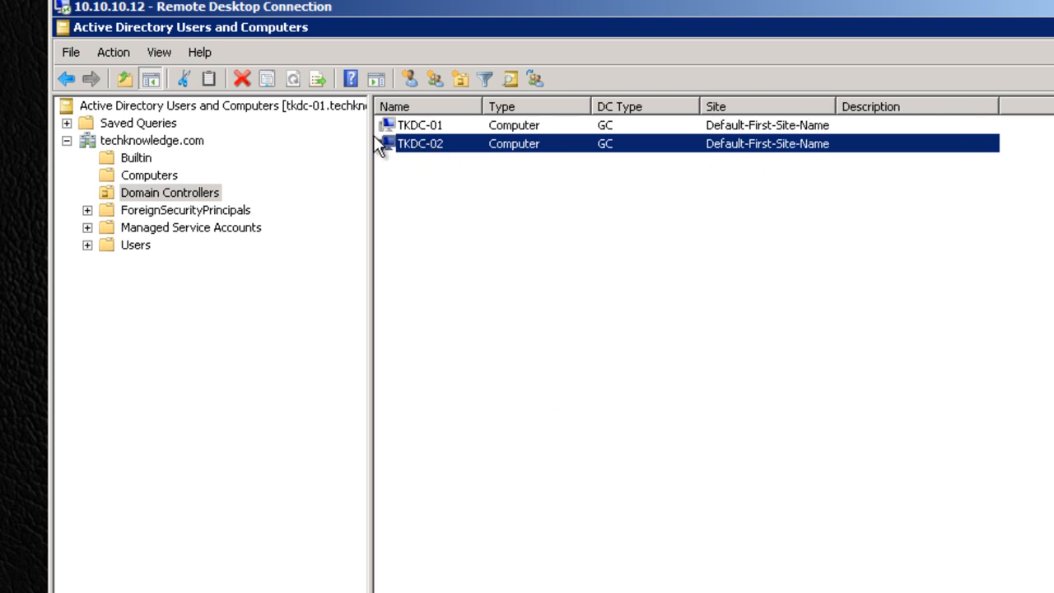
- Compare the contents of the Computers, Domain Controllers, ForeignSecurityPrincipals and Builtin containers
{"action": "left_click", "coordinate": [147, 176]}
{"action": "left_click", "coordinate": [169, 196]}
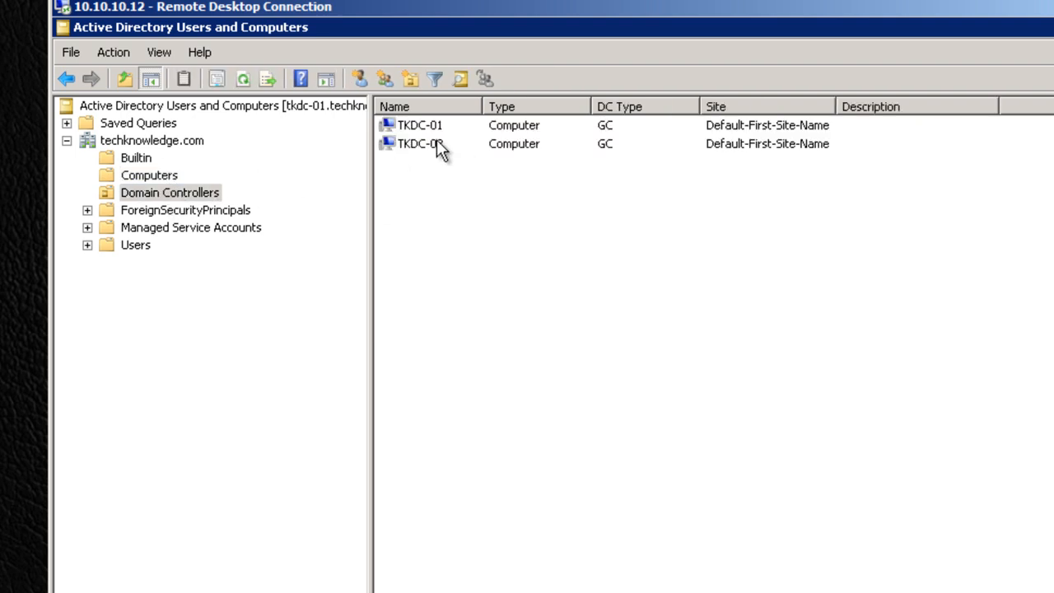
{"action": "left_click", "coordinate": [124, 211]}
{"action": "left_click", "coordinate": [136, 176]}
{"action": "left_click", "coordinate": [135, 157]}
{"action": "left_click", "coordinate": [140, 176]}
{"action": "left_click", "coordinate": [135, 161]}
{"action": "left_click", "coordinate": [138, 177]}
{"action": "left_click", "coordinate": [138, 162]}
{"action": "left_click", "coordinate": [146, 177]}
{"action": "left_click", "coordinate": [142, 194]}
- Show the contents of the Users container, and fit its Name and Description columns to their contents
{"action": "left_click", "coordinate": [128, 246]}
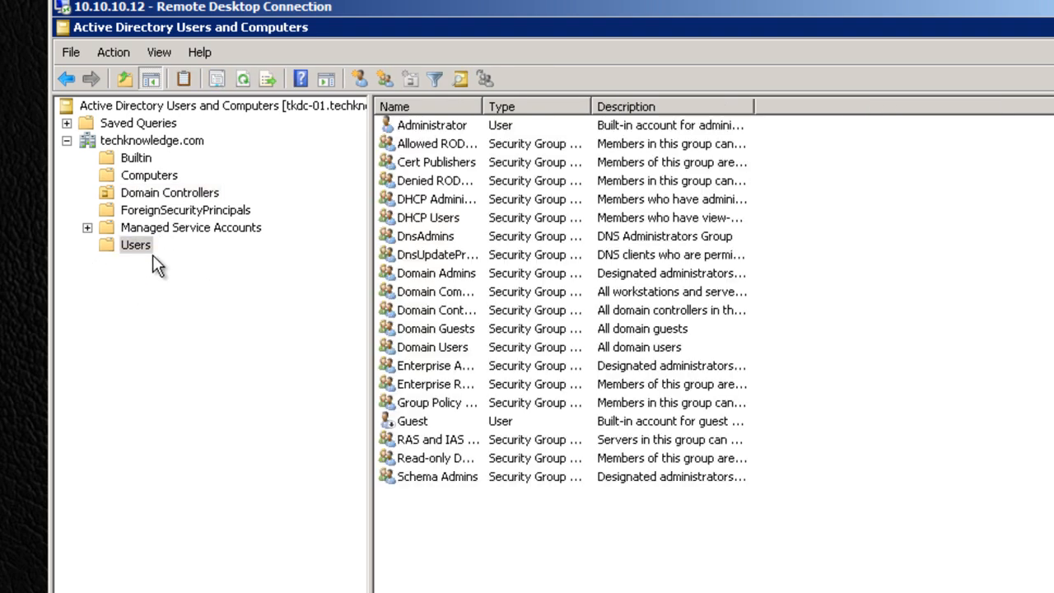
{"action": "double_click", "coordinate": [483, 106]}
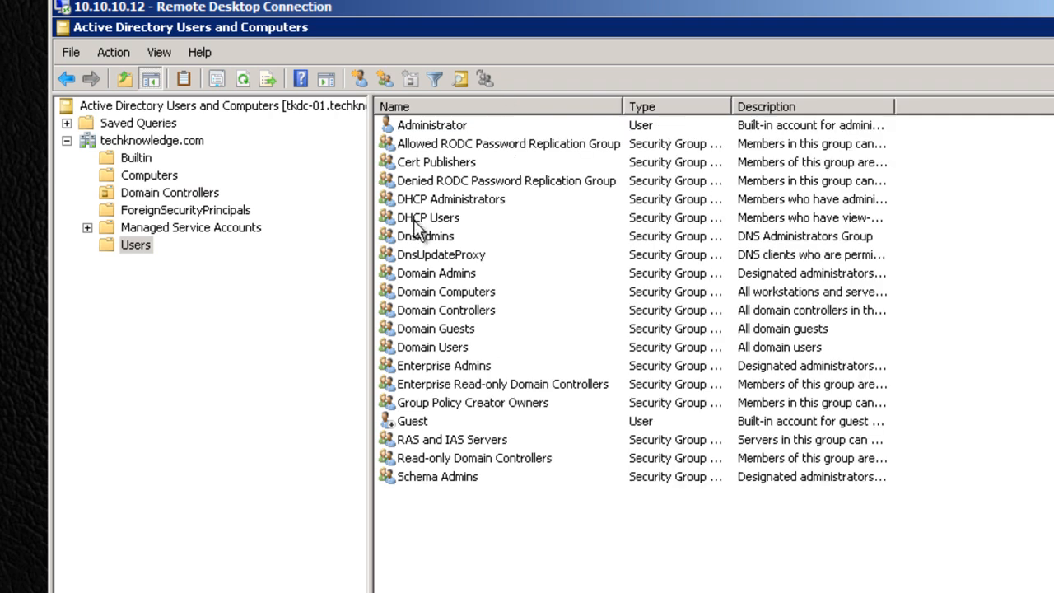
{"action": "left_click", "coordinate": [136, 246]}
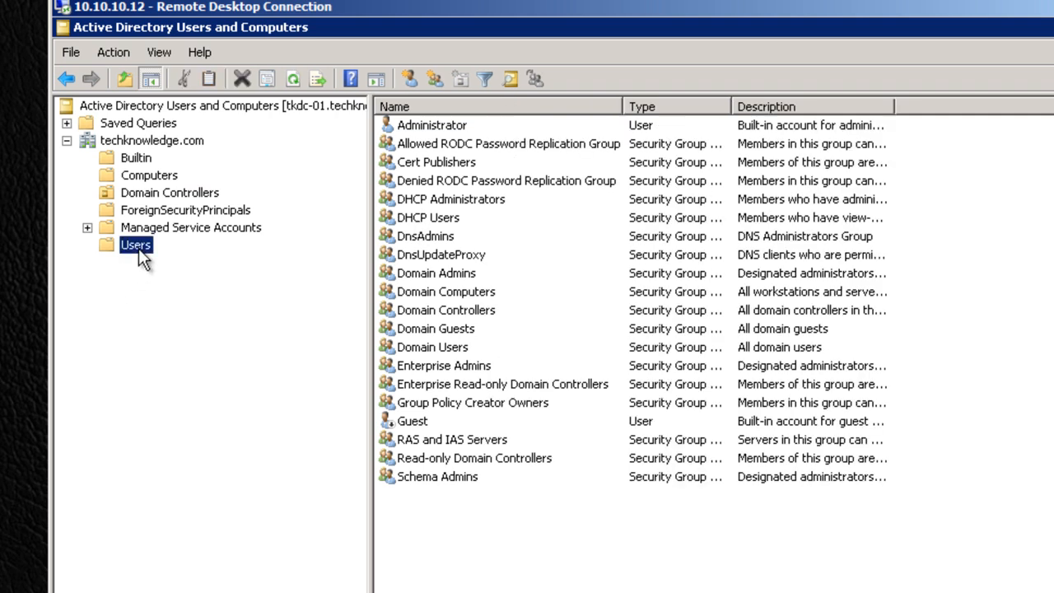
{"action": "left_click", "coordinate": [503, 382]}
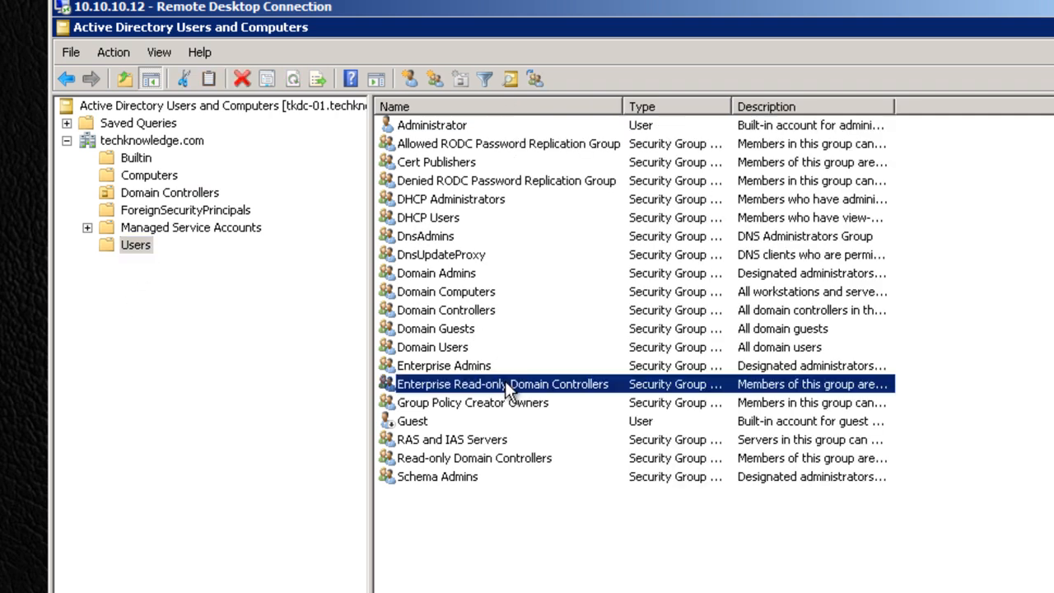
{"action": "double_click", "coordinate": [894, 105]}
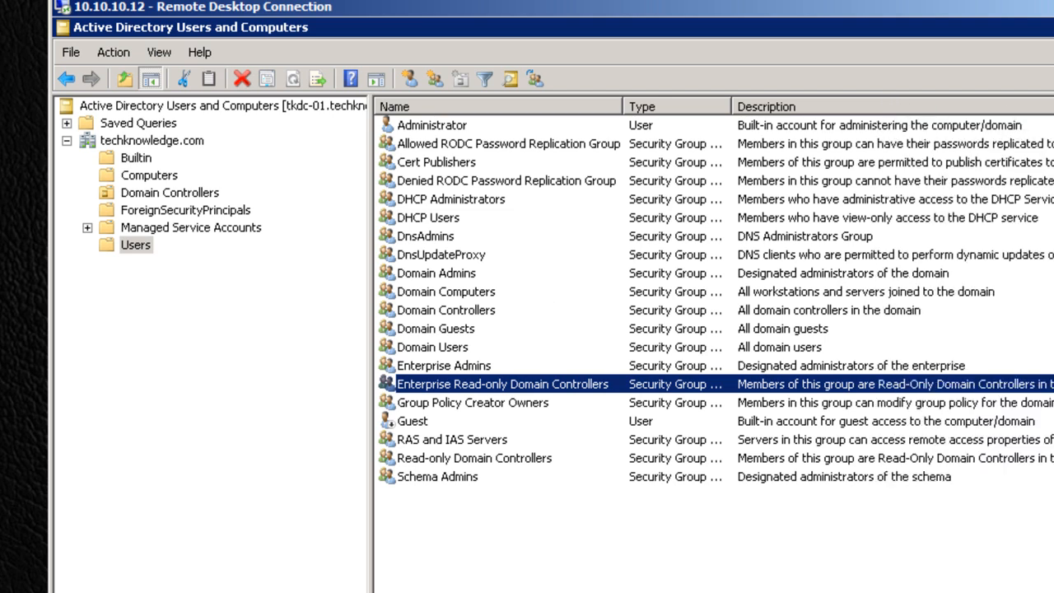
- Review the default groups in Users, including Domain Controllers, Domain Admins, Schema Admins and Read-only Domain Controllers
{"action": "left_click", "coordinate": [473, 348]}
{"action": "left_click", "coordinate": [467, 327]}
{"action": "left_click", "coordinate": [482, 309]}
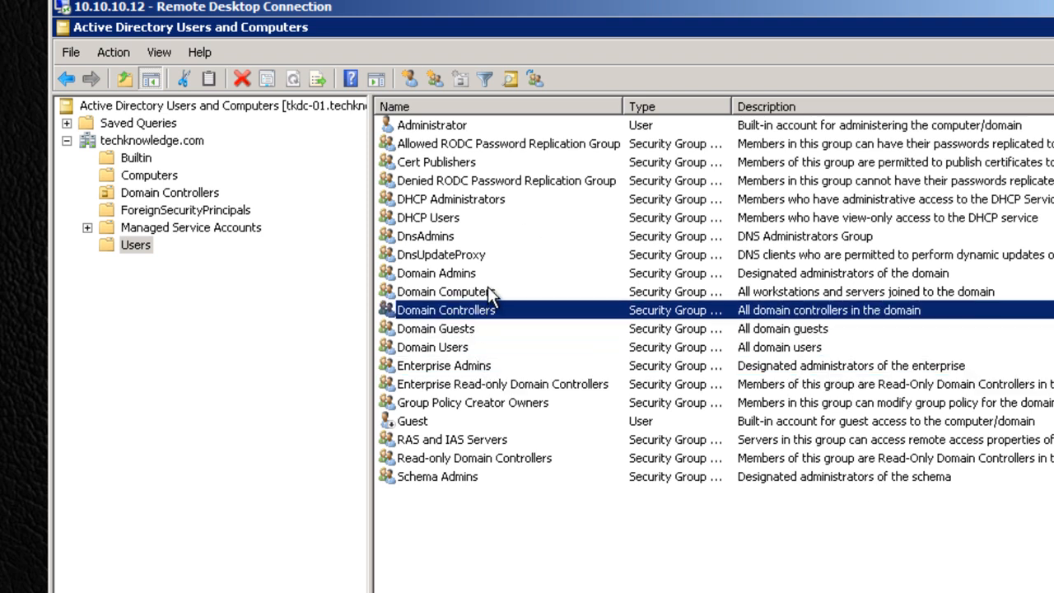
{"action": "left_click", "coordinate": [481, 272]}
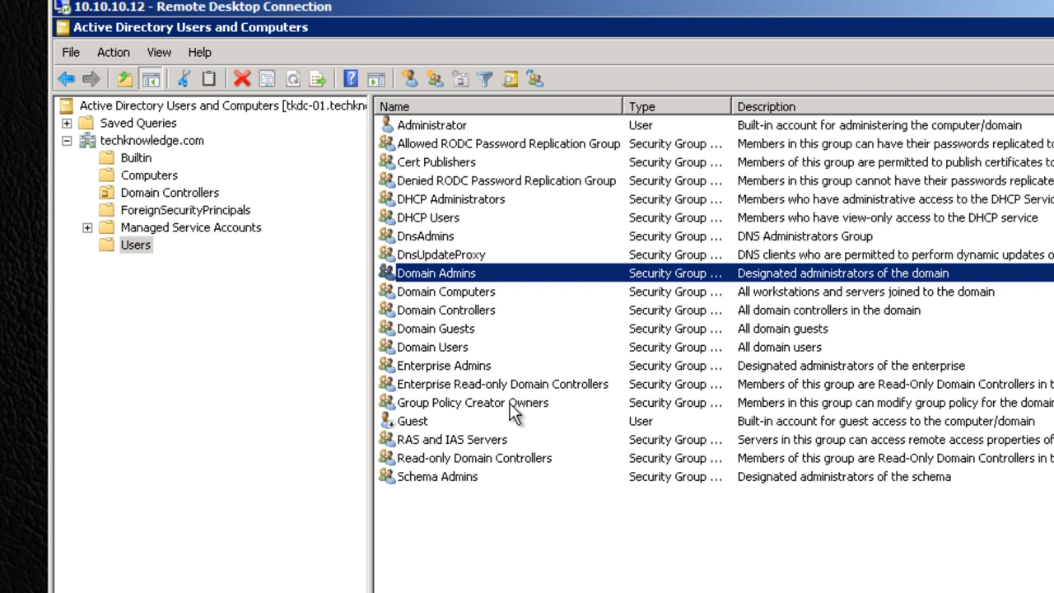
{"action": "left_click", "coordinate": [471, 475]}
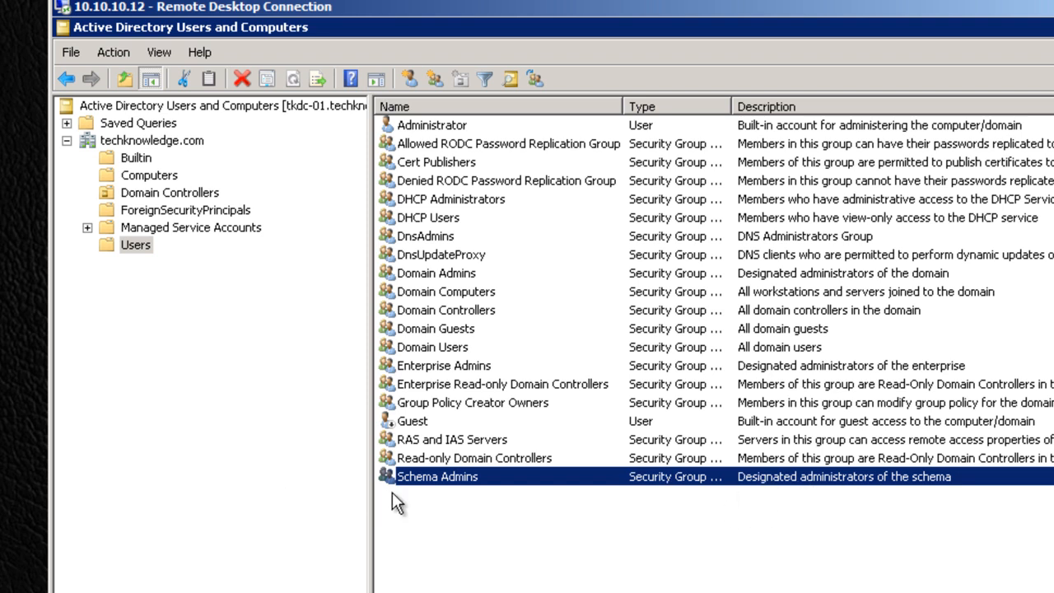
{"action": "left_click", "coordinate": [513, 481]}
{"action": "key", "text": "Escape"}
{"action": "left_click", "coordinate": [530, 465]}
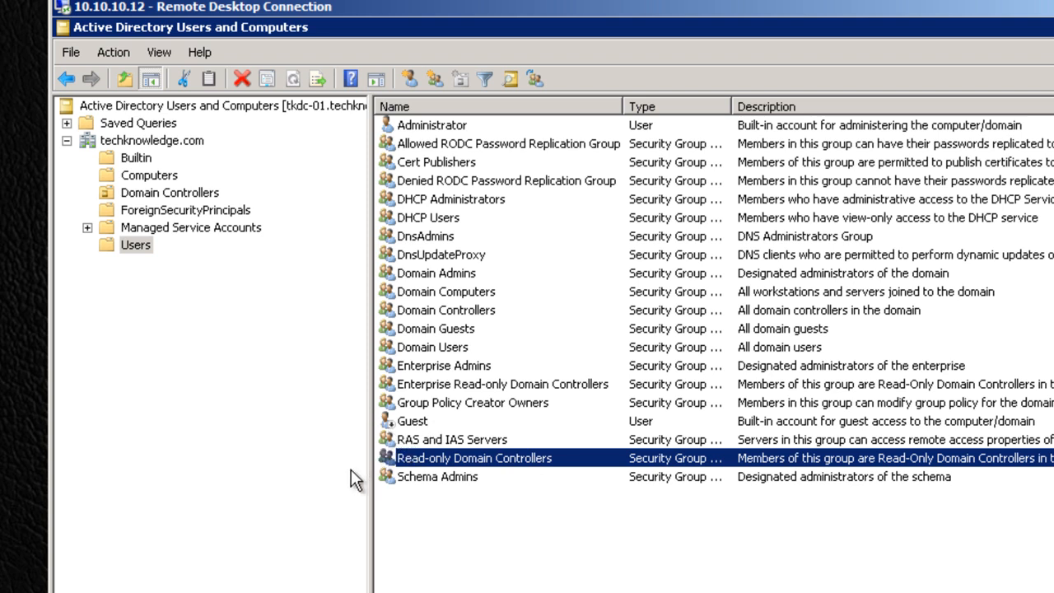
{"action": "left_click", "coordinate": [136, 245]}
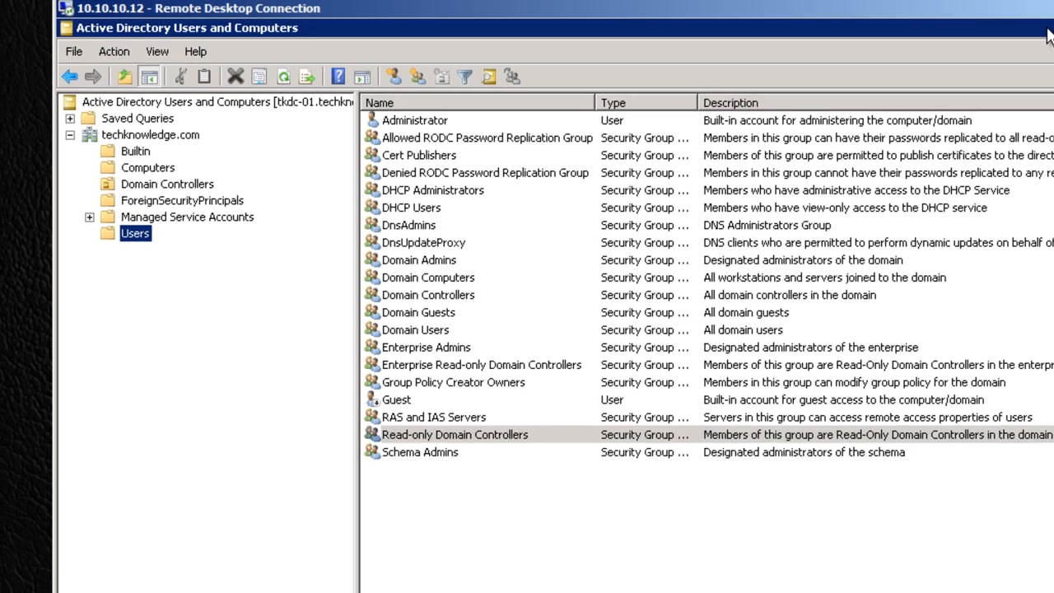
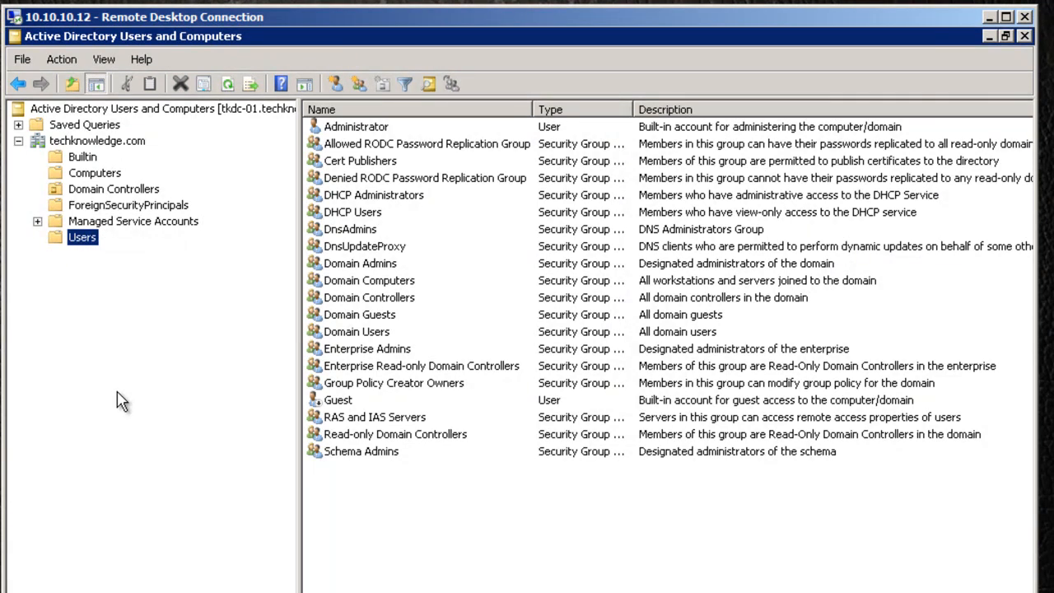
- Create an organizational unit named Techknowledge HQ directly under techknowledge.com, keeping its protection from accidental deletion
{"action": "left_click", "coordinate": [95, 145]}
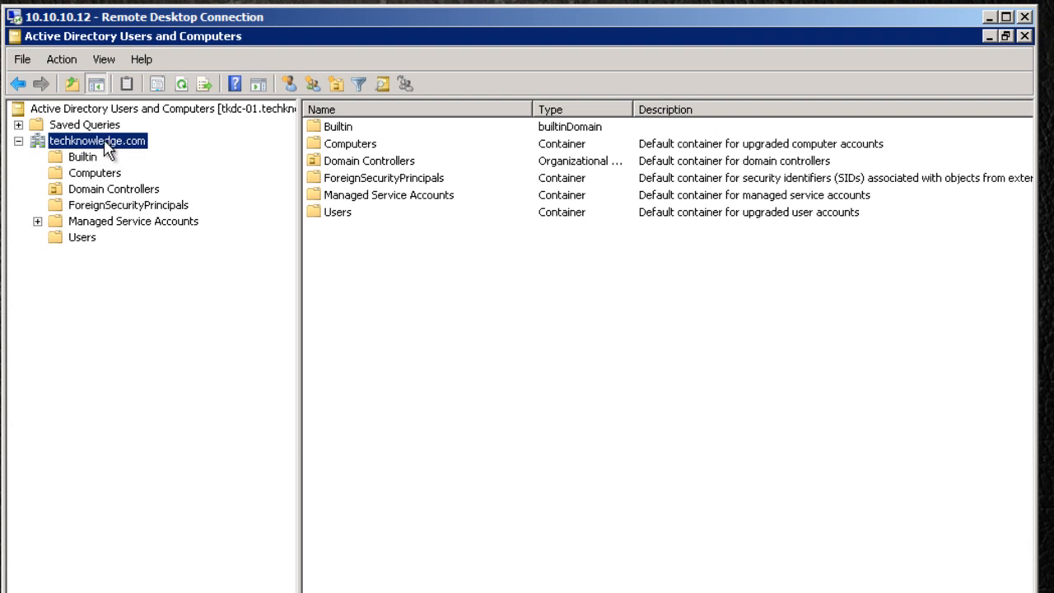
{"action": "right_click", "coordinate": [104, 142]}
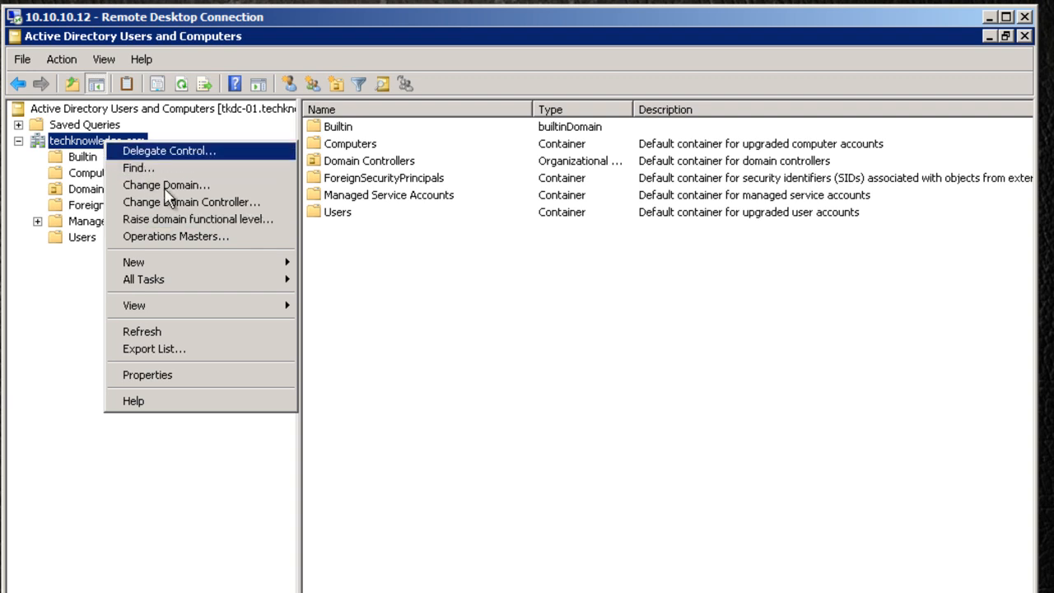
{"action": "mouse_move", "coordinate": [204, 257]}
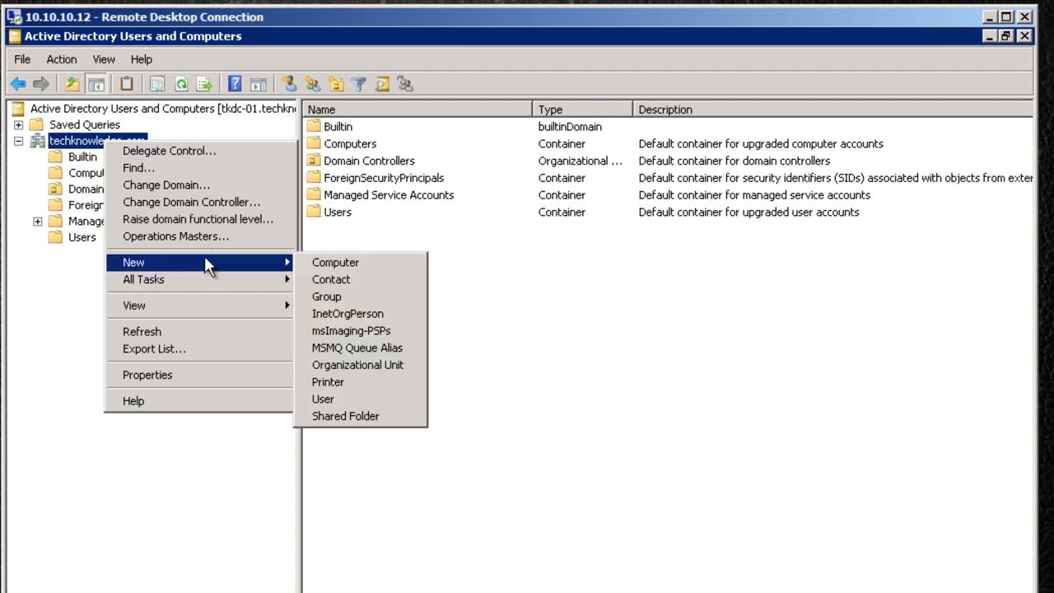
{"action": "left_click", "coordinate": [382, 370]}
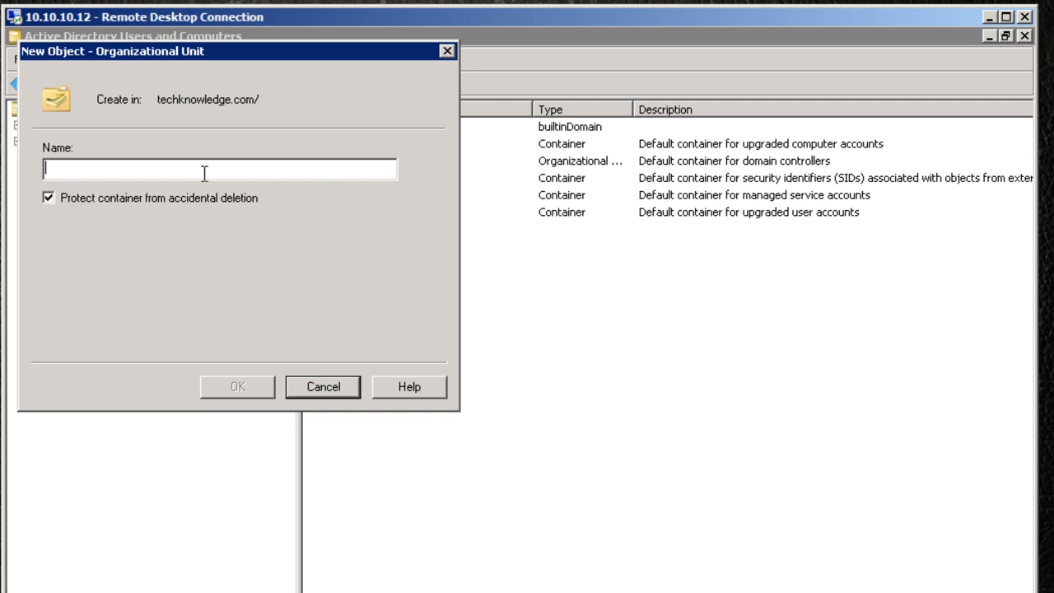
{"action": "type", "text": "Techknowledge"}
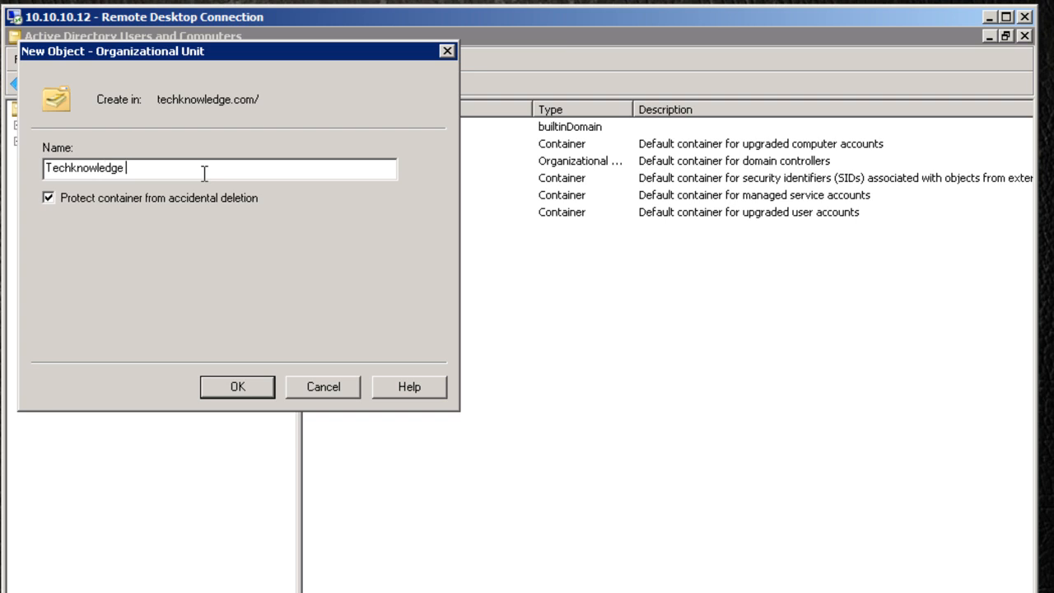
{"action": "type", "text": " HQ"}
{"action": "key", "text": "Return"}
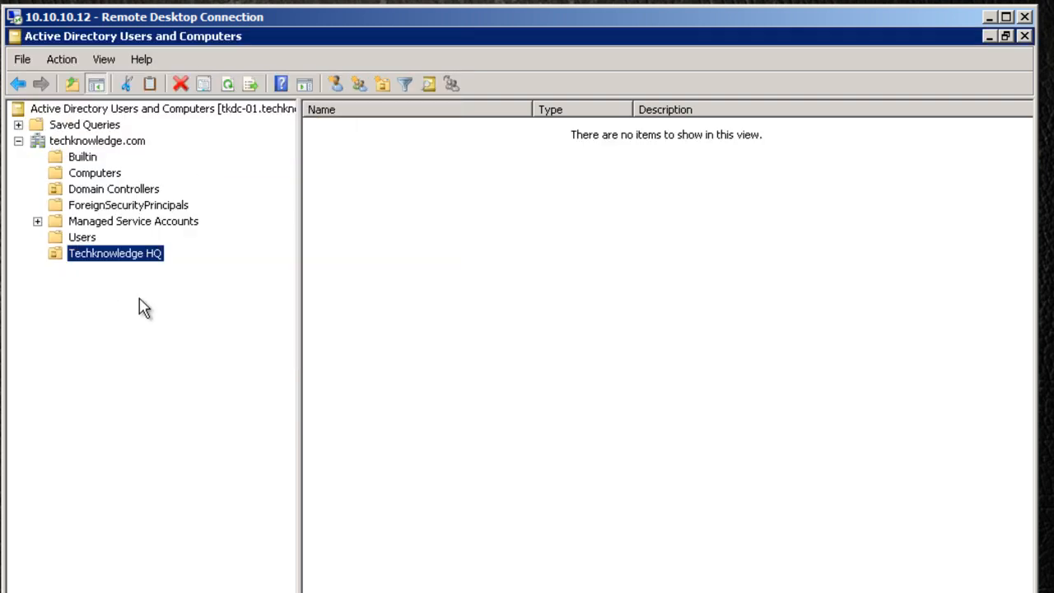
- Create another protected organizational unit under techknowledge.com, named Otherdoamin
{"action": "right_click", "coordinate": [81, 140]}
{"action": "mouse_move", "coordinate": [170, 260]}
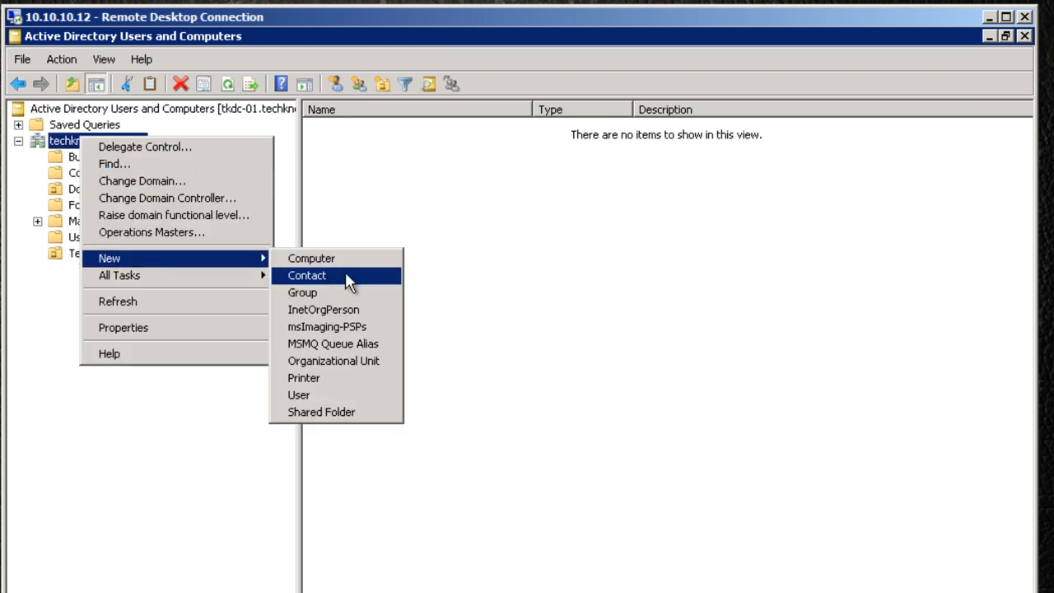
{"action": "left_click", "coordinate": [322, 361]}
{"action": "type", "text": "Otherdoamin"}
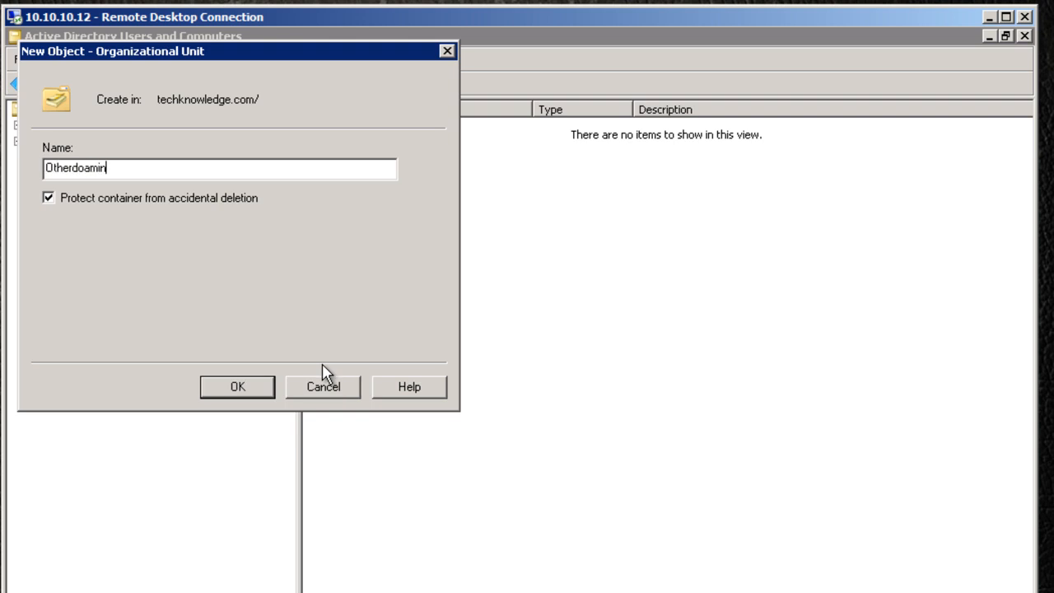
{"action": "key", "text": "Return"}
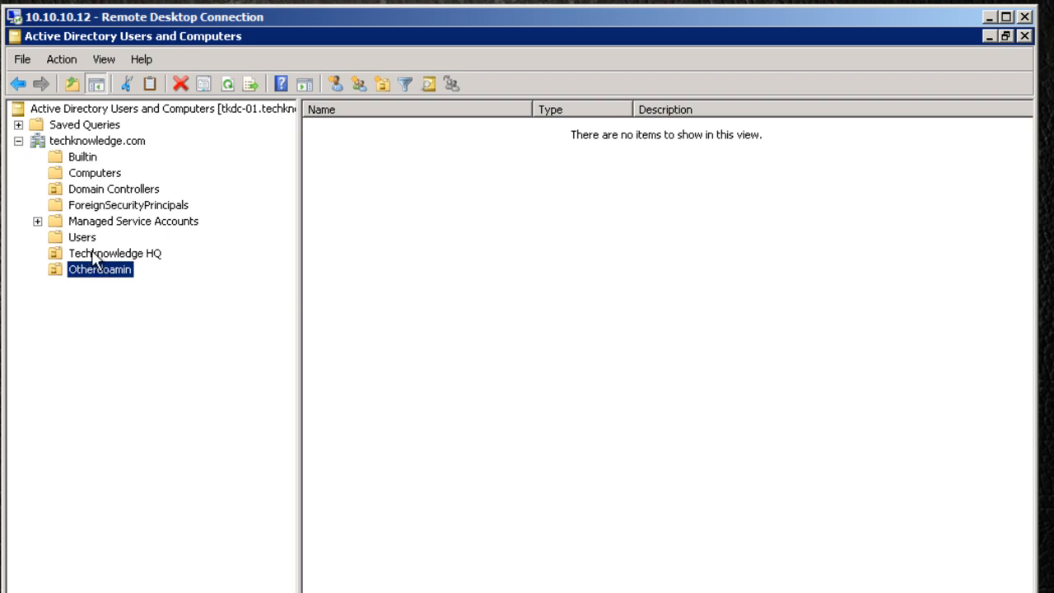
- Try to delete the Otherdoamin organizational unit from the domain
{"action": "right_click", "coordinate": [78, 270]}
{"action": "left_click", "coordinate": [62, 411]}
{"action": "left_click", "coordinate": [90, 257]}
{"action": "left_click", "coordinate": [86, 270]}
{"action": "right_click", "coordinate": [85, 270]}
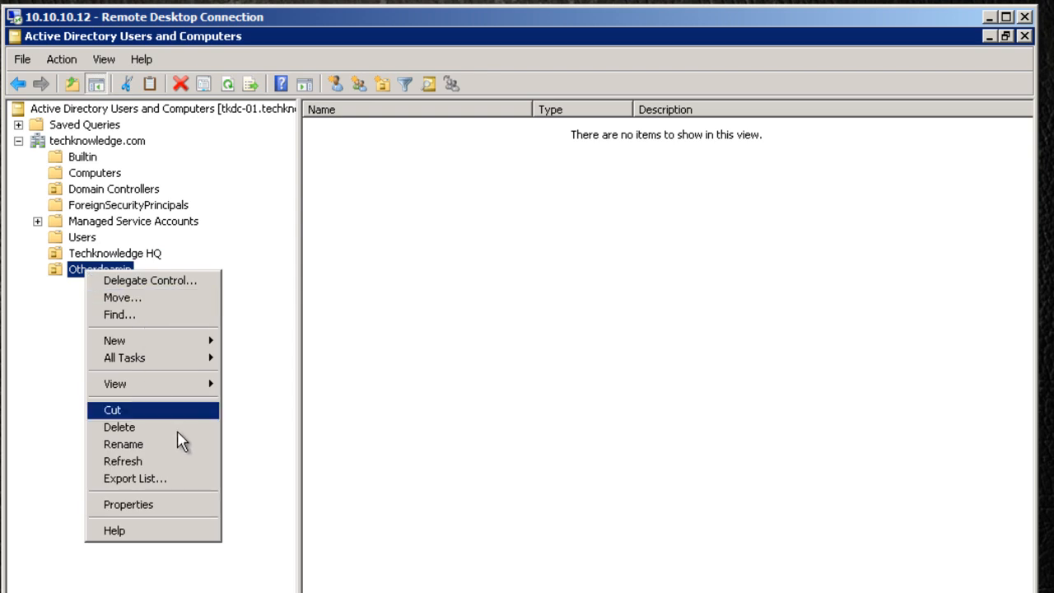
{"action": "left_click", "coordinate": [147, 431]}
{"action": "left_click", "coordinate": [586, 455]}
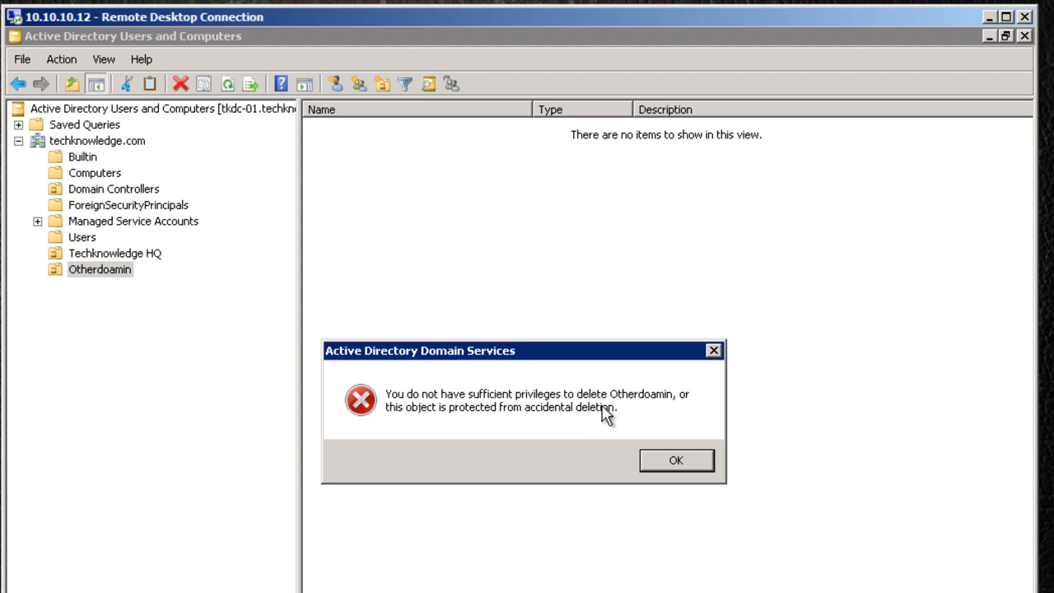
{"action": "left_click", "coordinate": [645, 465]}
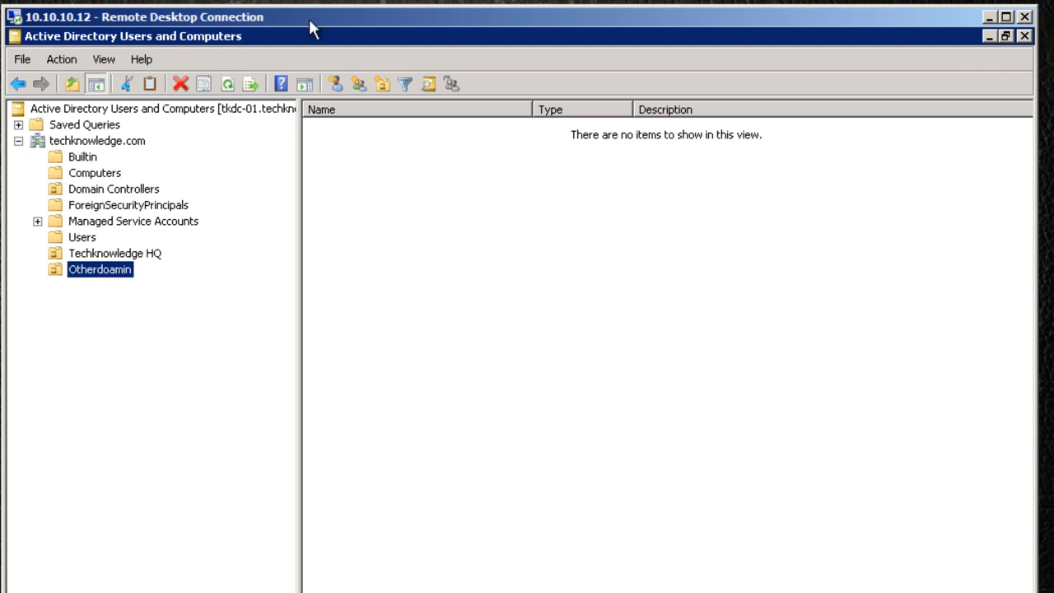
{"action": "left_click", "coordinate": [61, 61]}
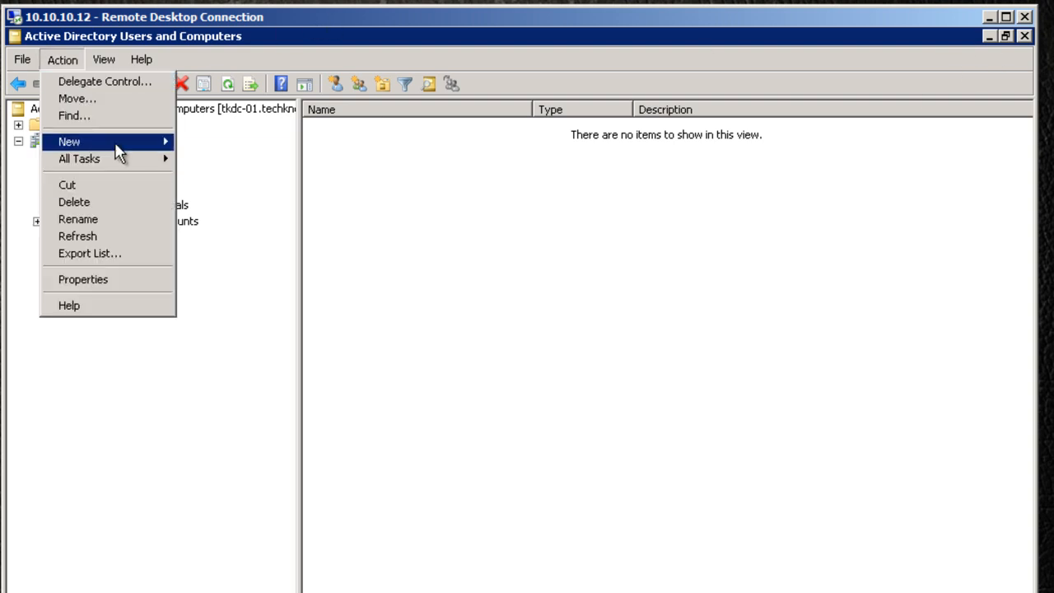
{"action": "mouse_move", "coordinate": [132, 146]}
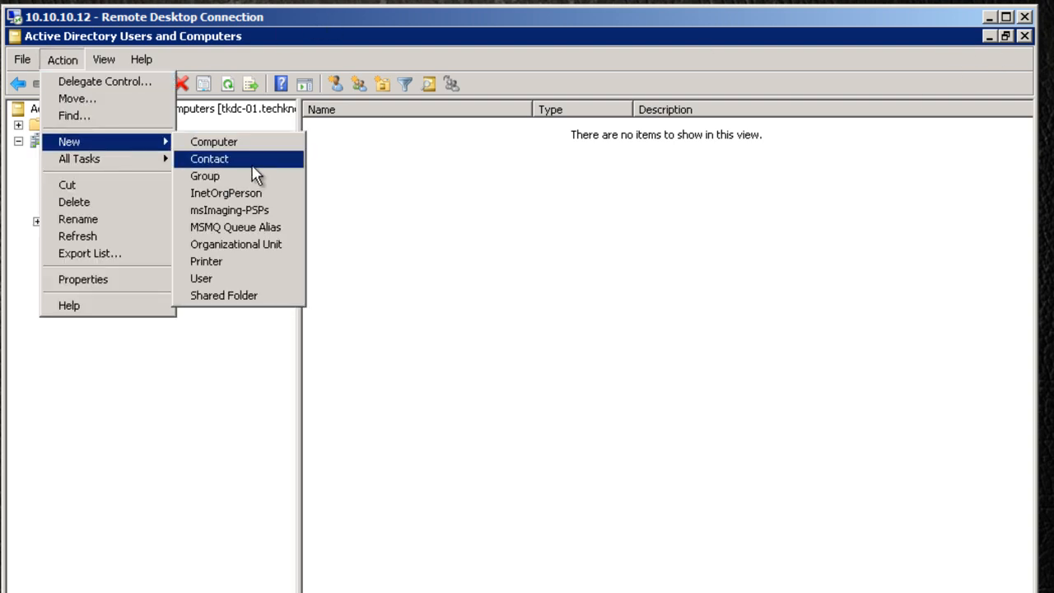
{"action": "mouse_move", "coordinate": [101, 66]}
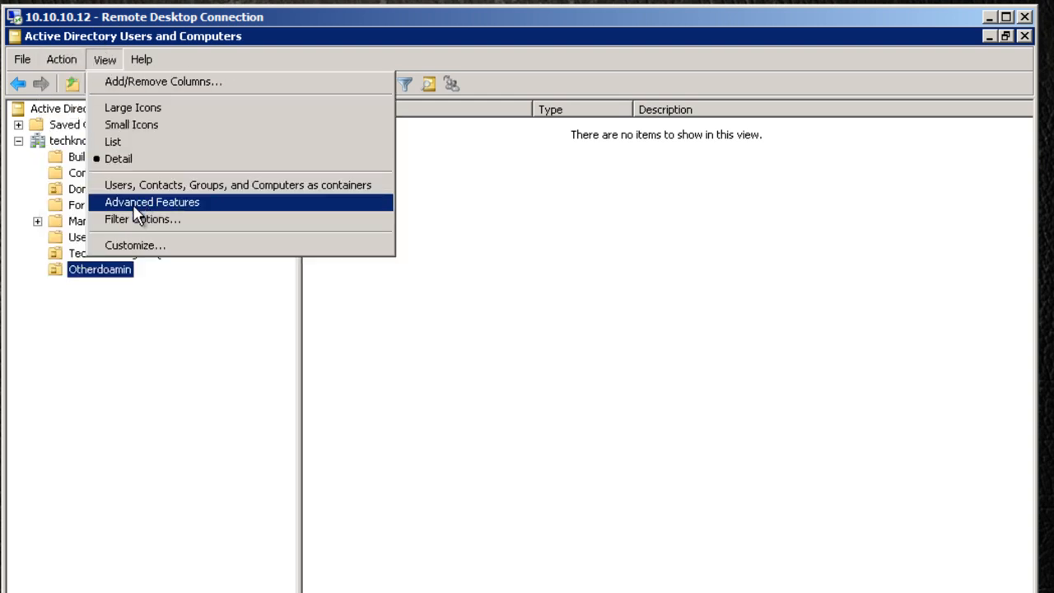
{"action": "left_click", "coordinate": [136, 311]}
- Check the General, Managed By and COM+ properties of the Otherdoamin organizational unit for a deletion-protection setting
{"action": "right_click", "coordinate": [110, 270]}
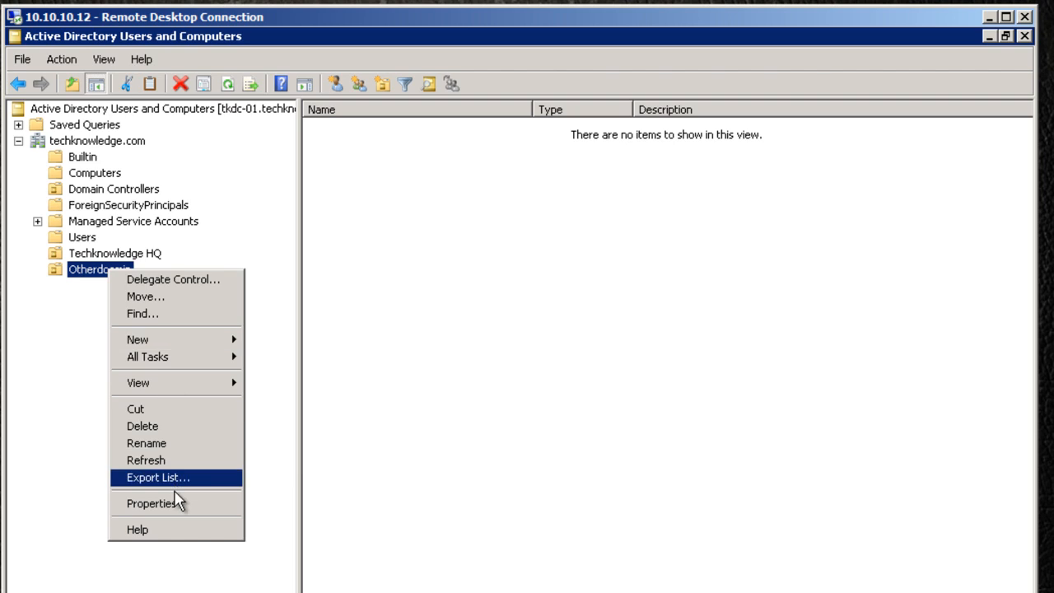
{"action": "left_click", "coordinate": [144, 502]}
{"action": "left_click", "coordinate": [518, 241]}
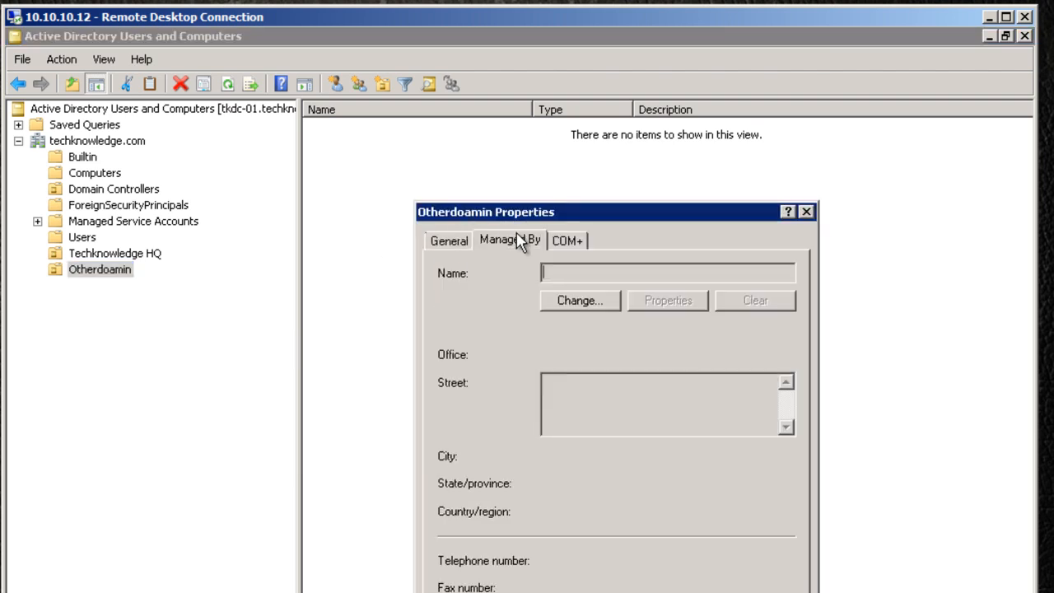
{"action": "left_click", "coordinate": [572, 242]}
{"action": "left_click", "coordinate": [525, 241]}
{"action": "left_click", "coordinate": [445, 242]}
{"action": "left_click", "coordinate": [502, 246]}
{"action": "left_click", "coordinate": [574, 247]}
{"action": "left_click", "coordinate": [511, 241]}
{"action": "left_click", "coordinate": [454, 247]}
{"action": "left_click", "coordinate": [494, 251]}
{"action": "left_click", "coordinate": [572, 248]}
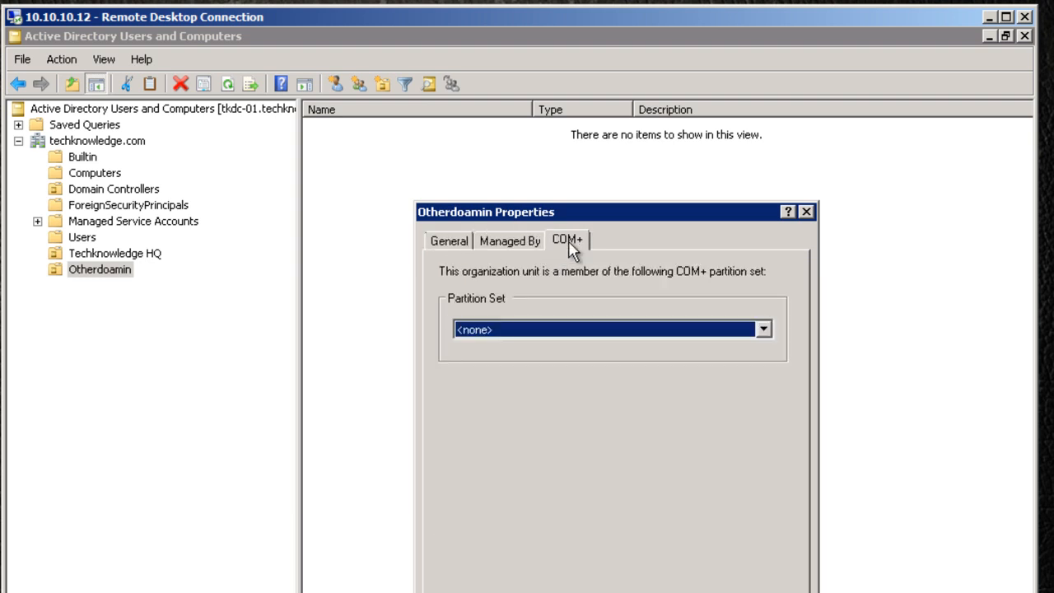
{"action": "left_click", "coordinate": [810, 211]}
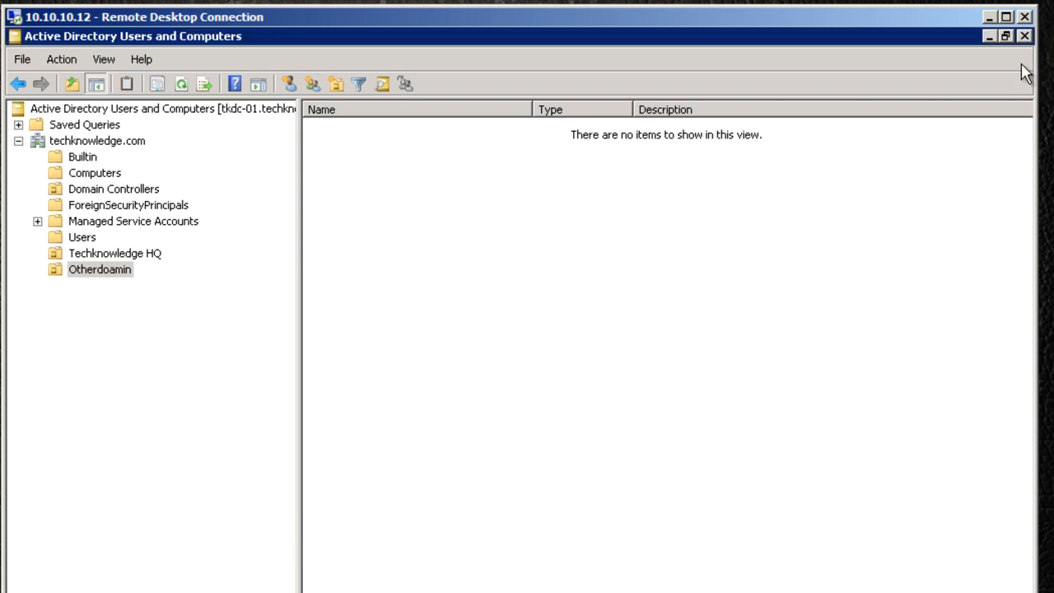
- Turn on Advanced Features and remove the accidental-deletion protection from the Otherdoamin organizational unit
{"action": "left_click", "coordinate": [107, 60]}
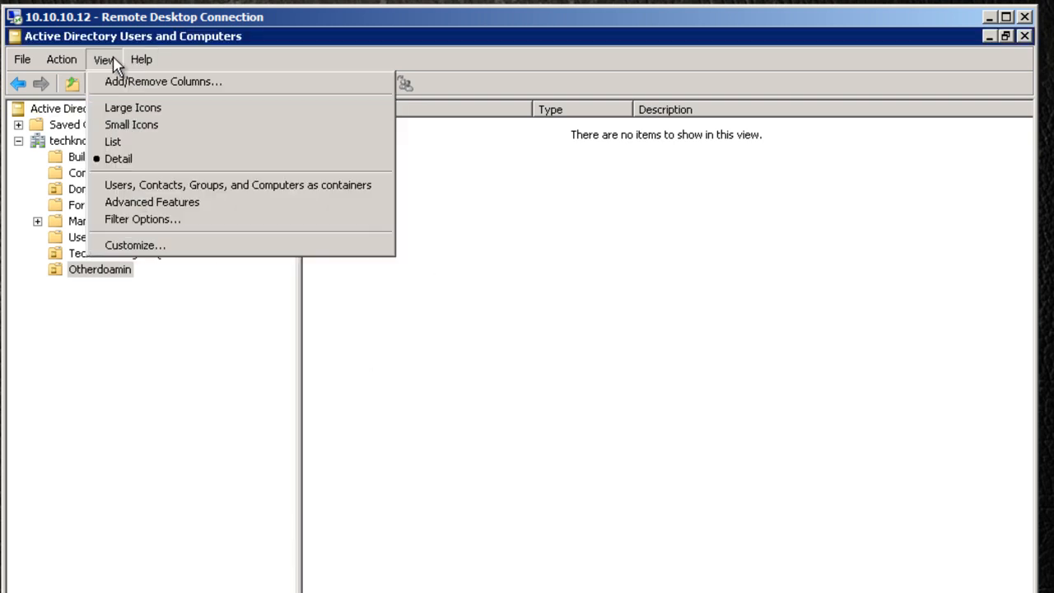
{"action": "left_click", "coordinate": [146, 207]}
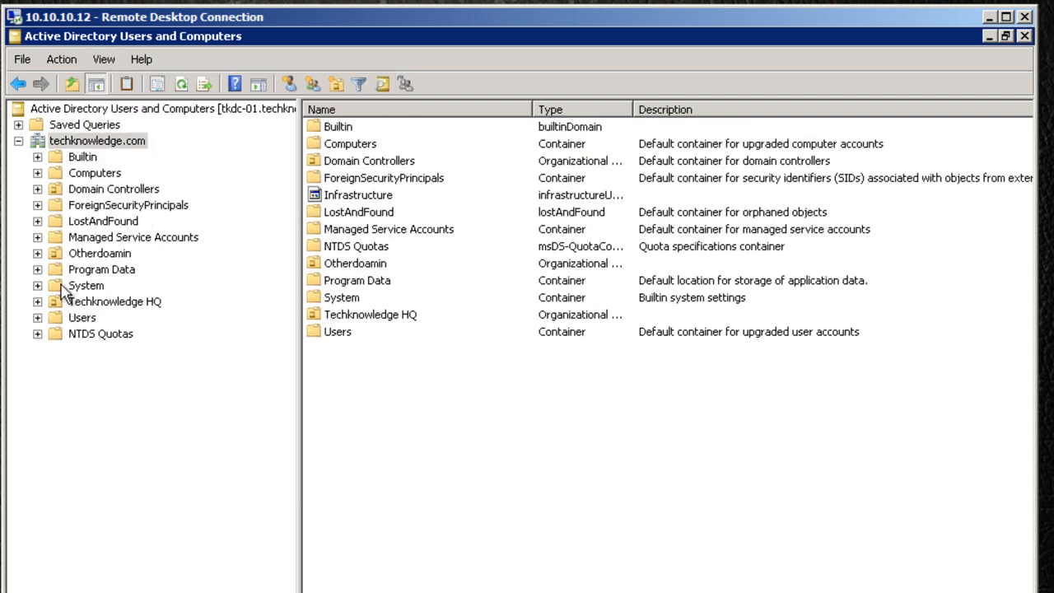
{"action": "left_click", "coordinate": [63, 269]}
{"action": "left_click", "coordinate": [74, 254]}
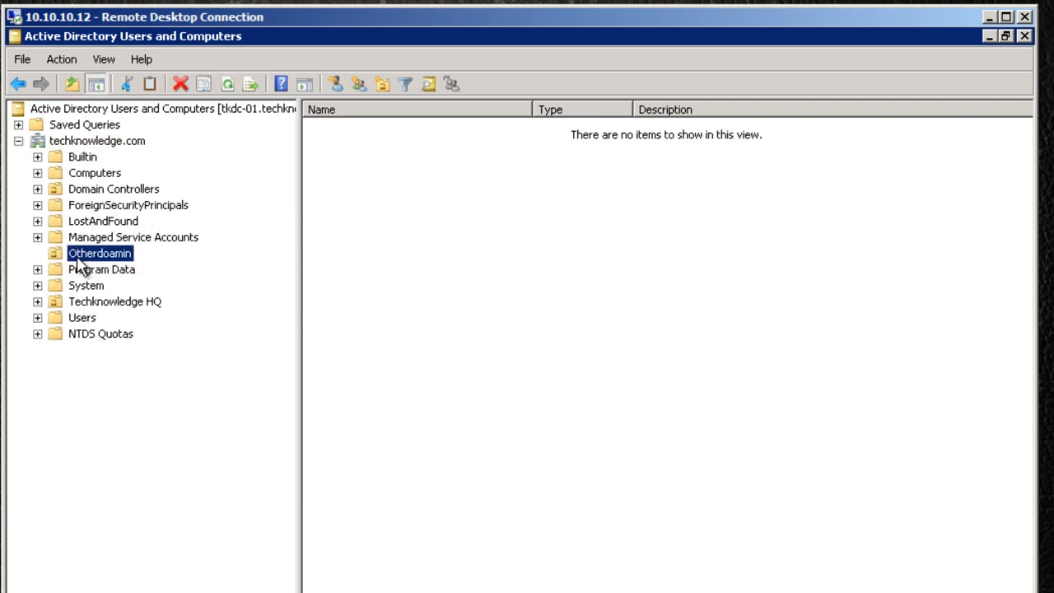
{"action": "right_click", "coordinate": [76, 255]}
{"action": "left_click", "coordinate": [120, 490]}
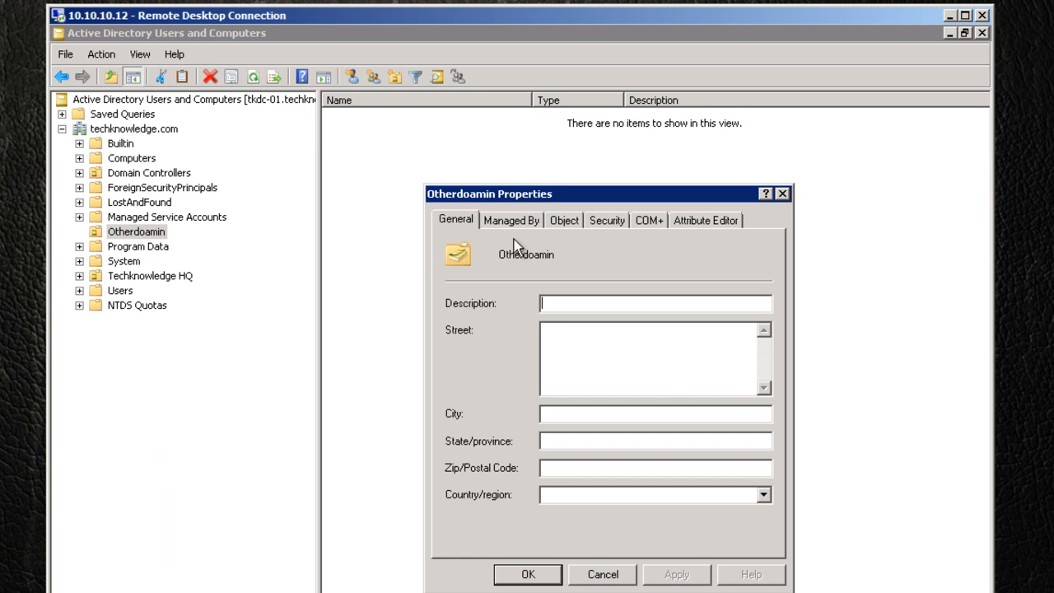
{"action": "left_click", "coordinate": [606, 222]}
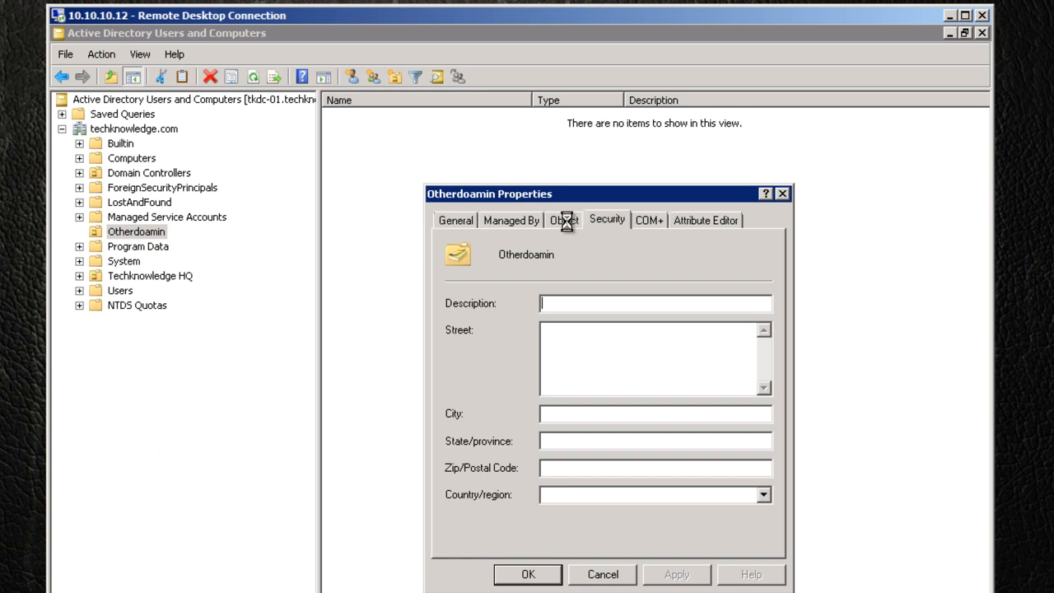
{"action": "left_click", "coordinate": [564, 222]}
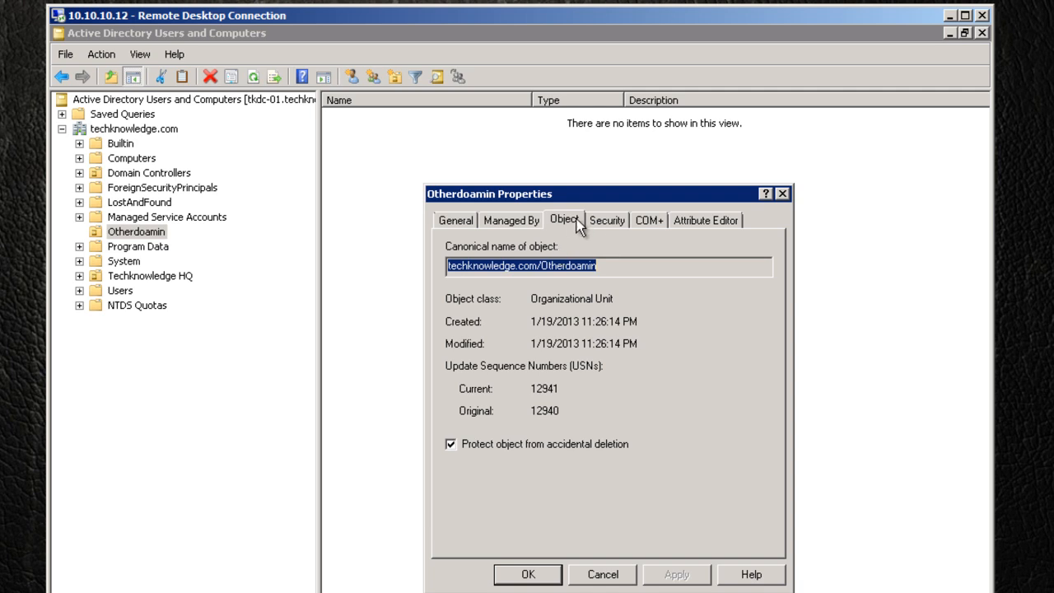
{"action": "left_click", "coordinate": [451, 444]}
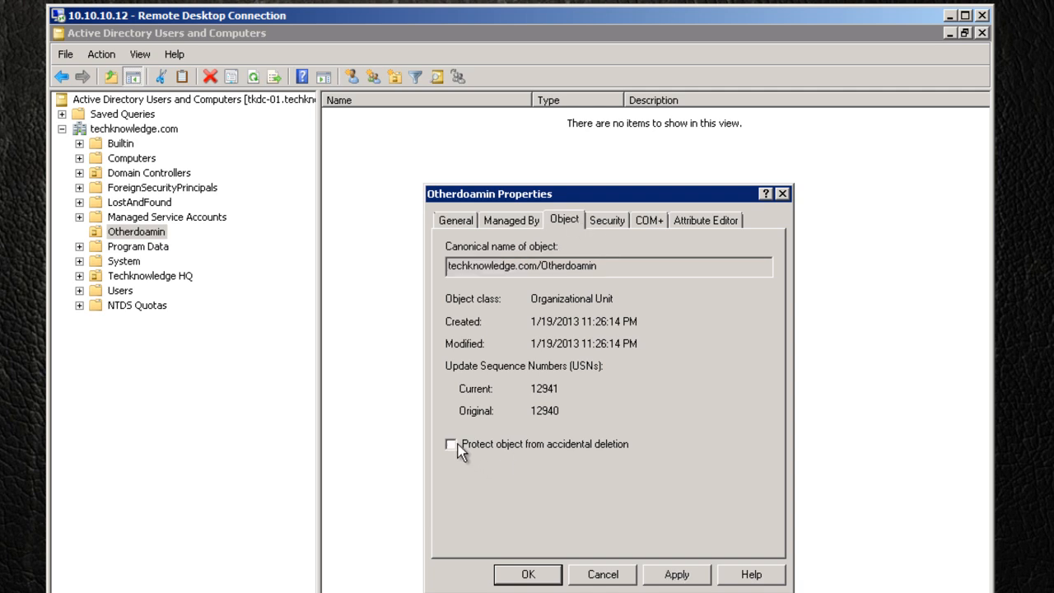
{"action": "left_click", "coordinate": [677, 573]}
{"action": "left_click", "coordinate": [527, 573]}
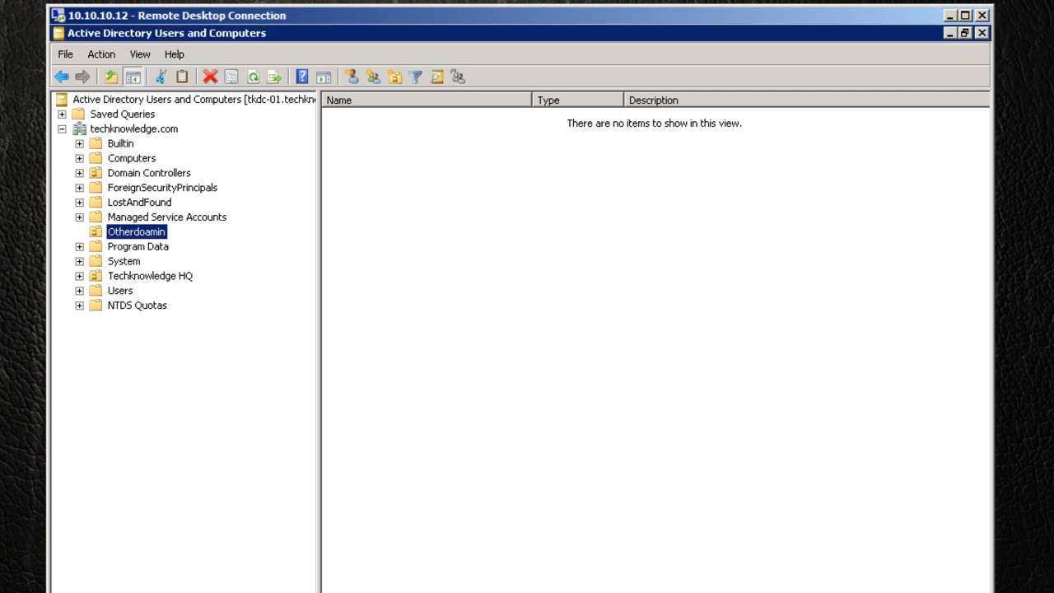
- Delete the Otherdoamin organizational unit and turn off Advanced Features
{"action": "right_click", "coordinate": [147, 234]}
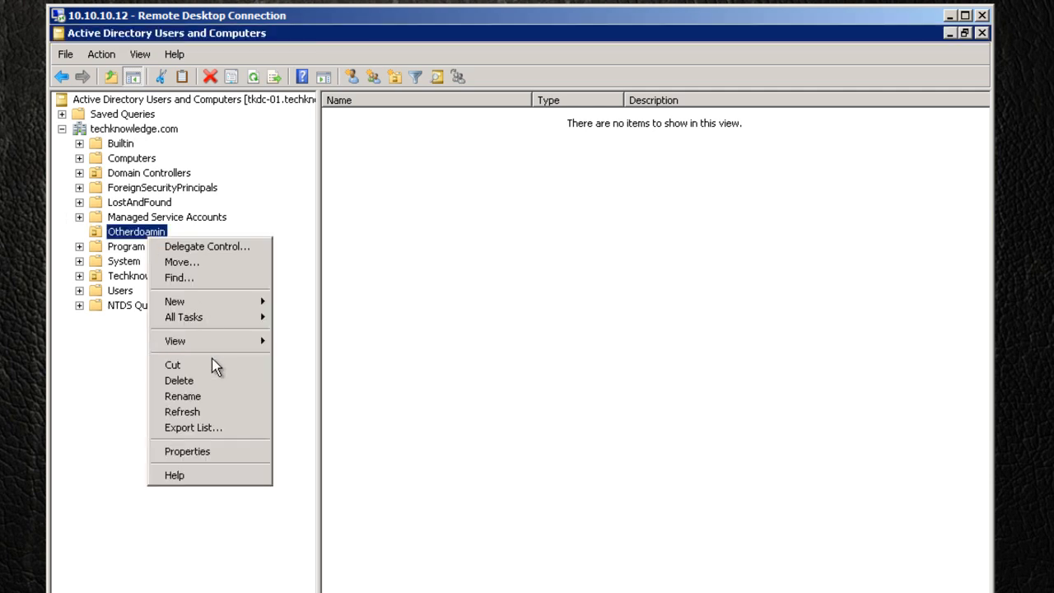
{"action": "left_click", "coordinate": [218, 383]}
{"action": "left_click", "coordinate": [558, 418]}
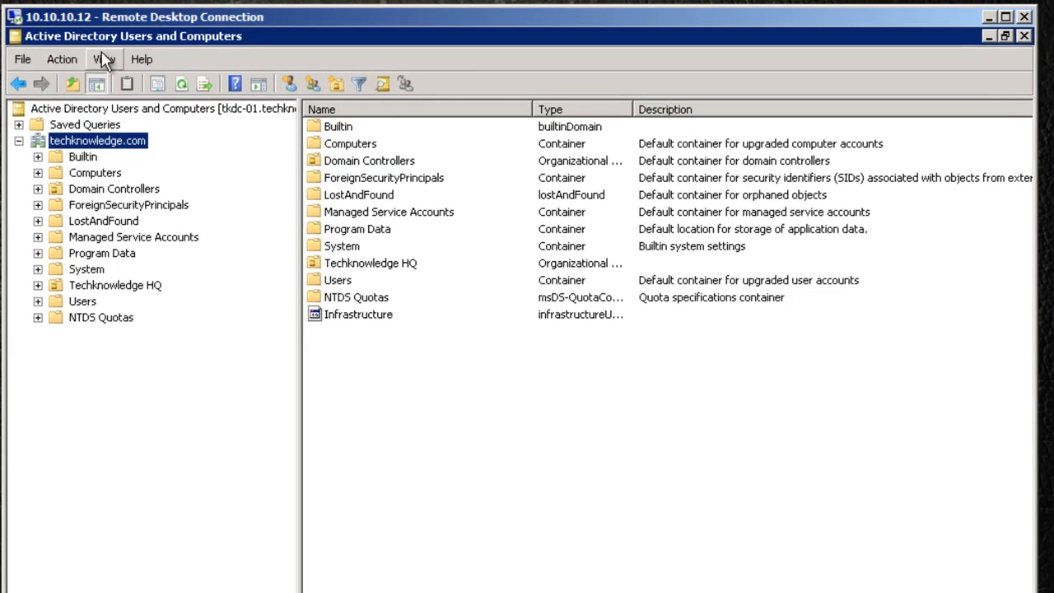
{"action": "left_click", "coordinate": [103, 59]}
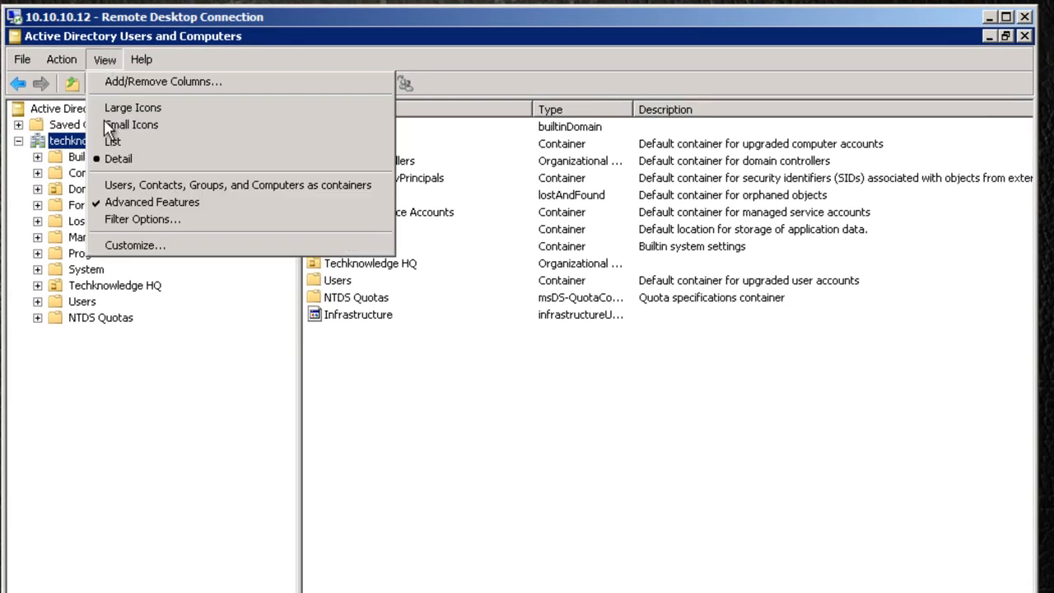
{"action": "left_click", "coordinate": [113, 200]}
- Create a Barrie organizational unit inside Techknowledge HQ with accidental-deletion protection on
{"action": "left_click", "coordinate": [122, 237]}
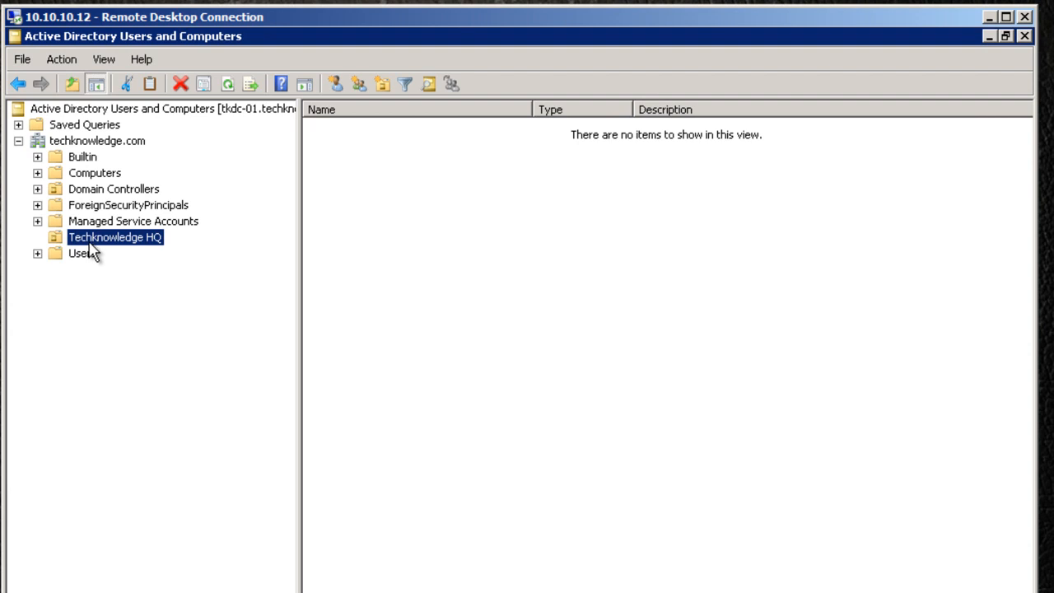
{"action": "right_click", "coordinate": [90, 242]}
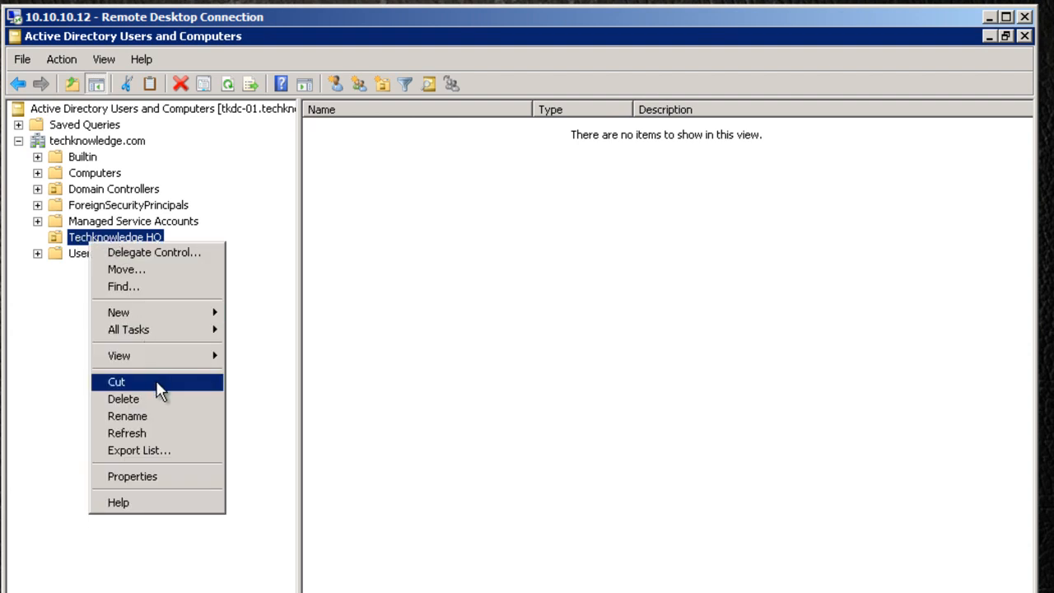
{"action": "mouse_move", "coordinate": [187, 316]}
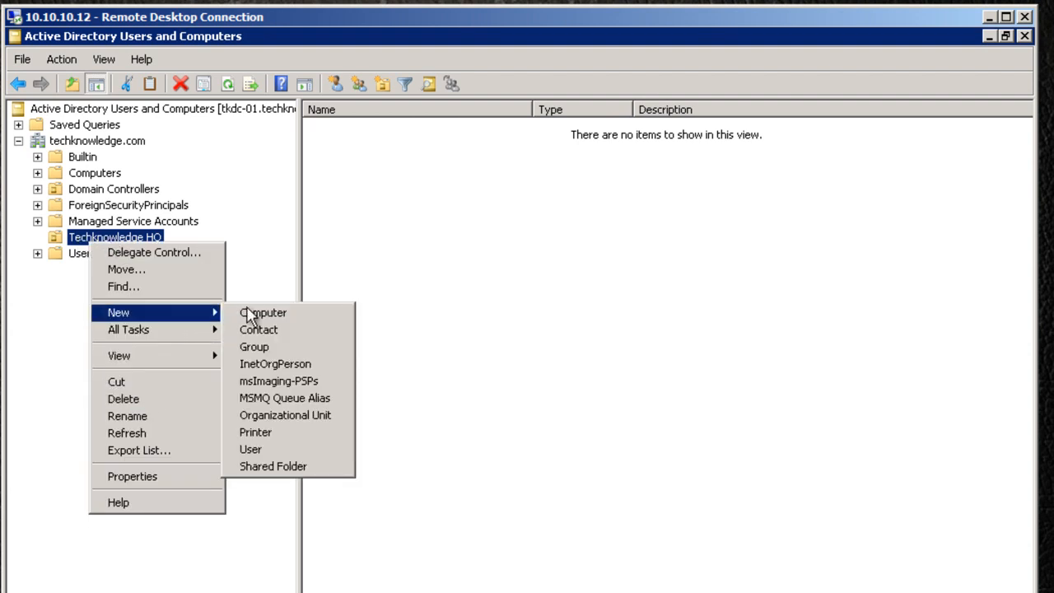
{"action": "left_click", "coordinate": [299, 414]}
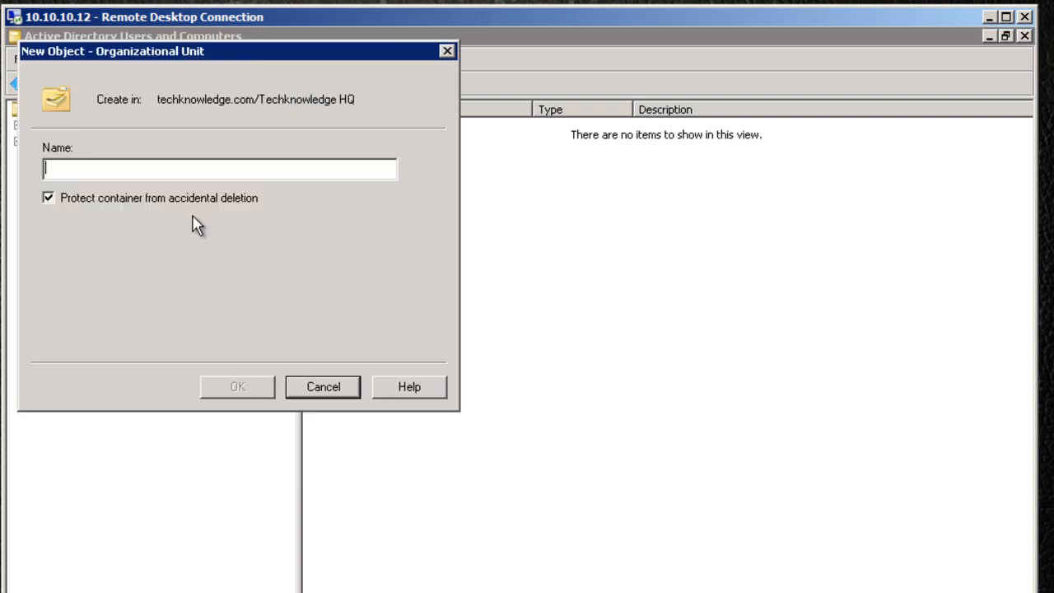
{"action": "type", "text": "Barrie"}
{"action": "key", "text": "Return"}
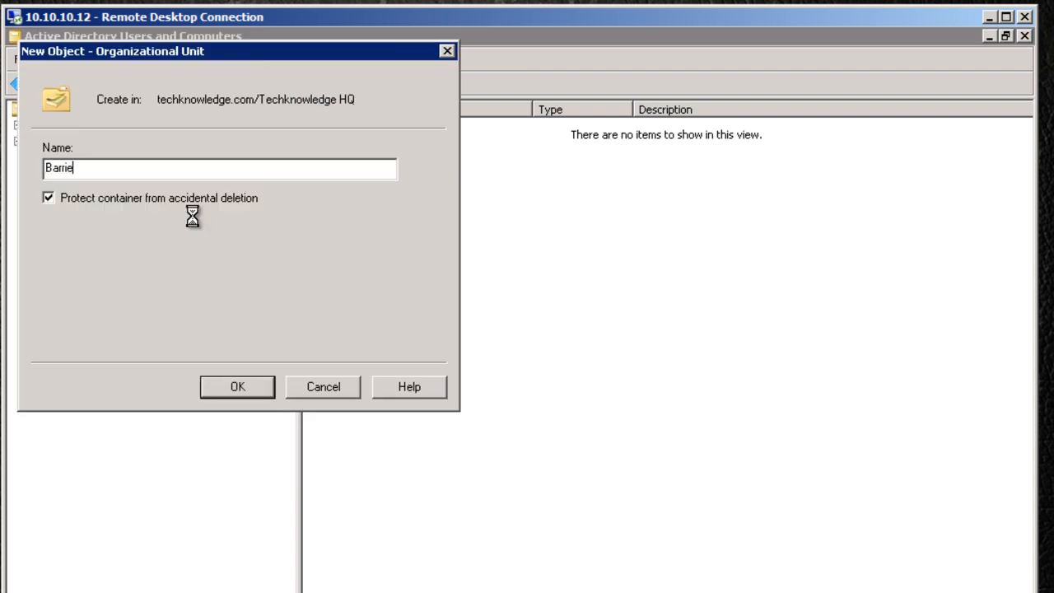
- Add a second organizational unit named Timmins inside Techknowledge HQ, keeping it protected from accidental deletion
{"action": "right_click", "coordinate": [121, 239]}
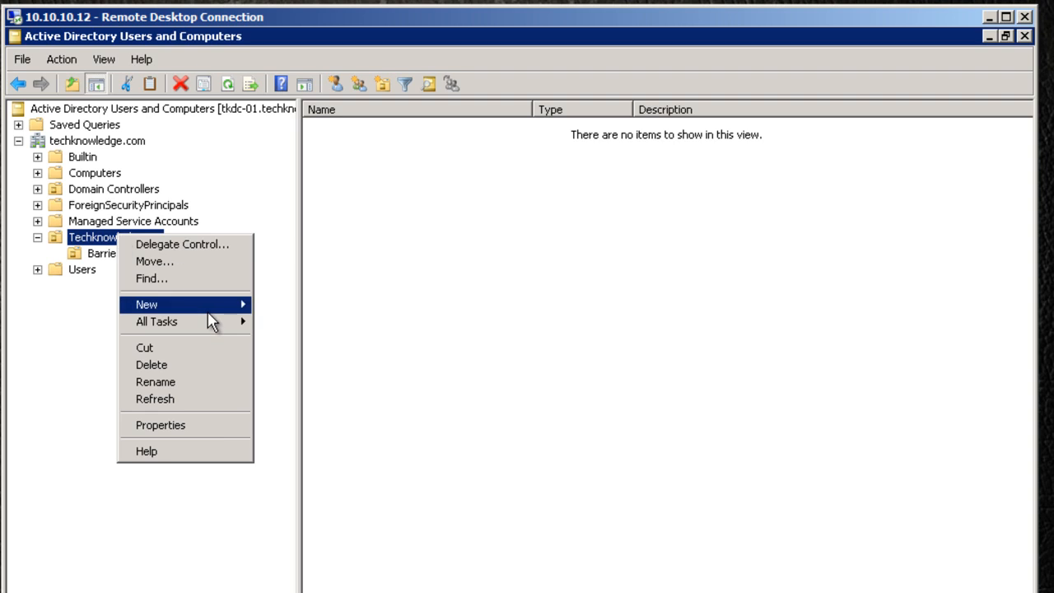
{"action": "mouse_move", "coordinate": [210, 306]}
{"action": "left_click", "coordinate": [326, 404]}
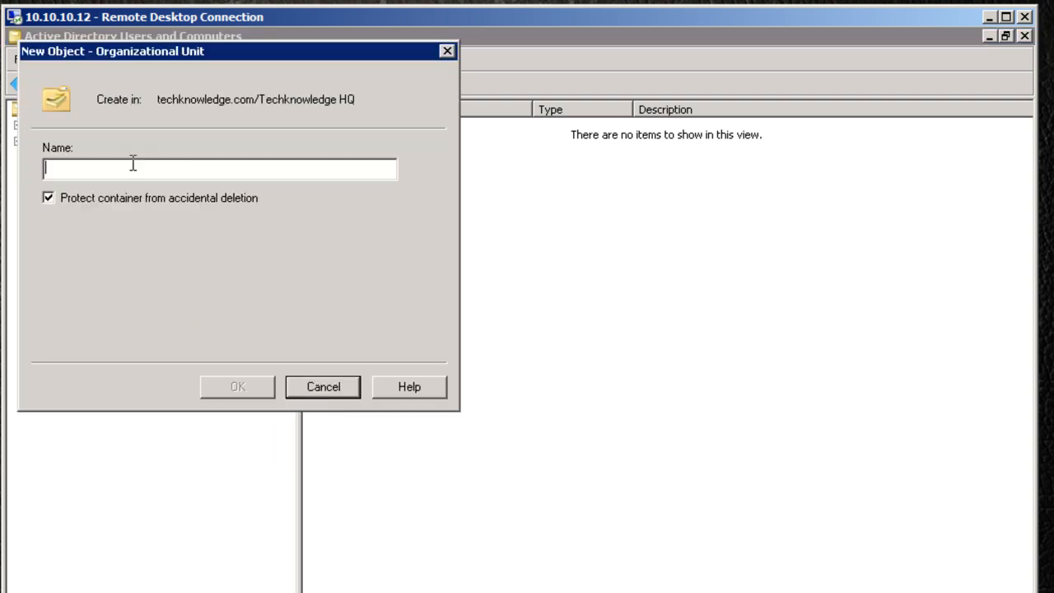
{"action": "type", "text": "Timmins"}
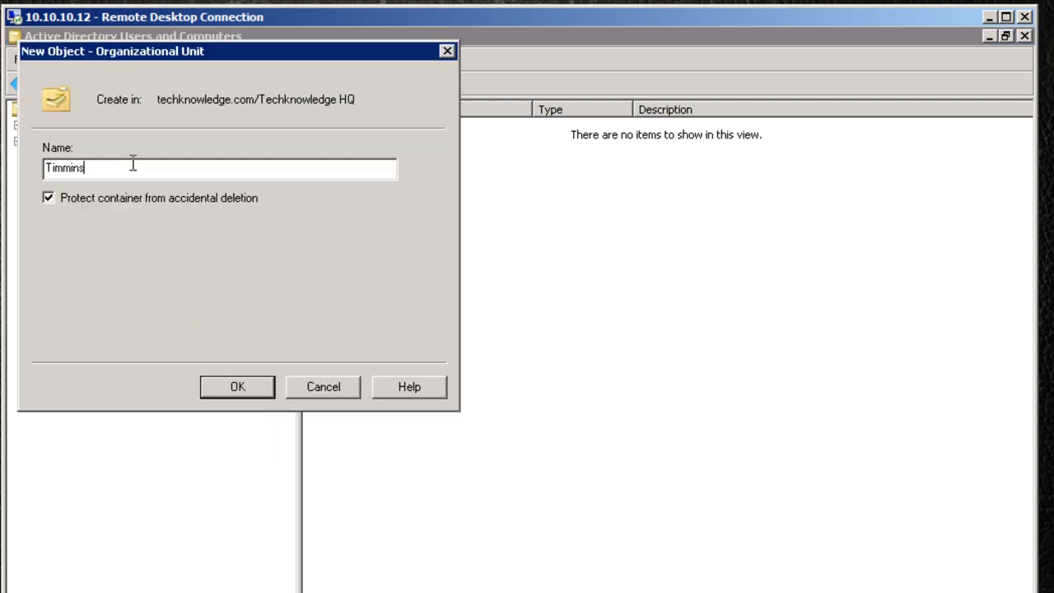
{"action": "key", "text": "Return"}
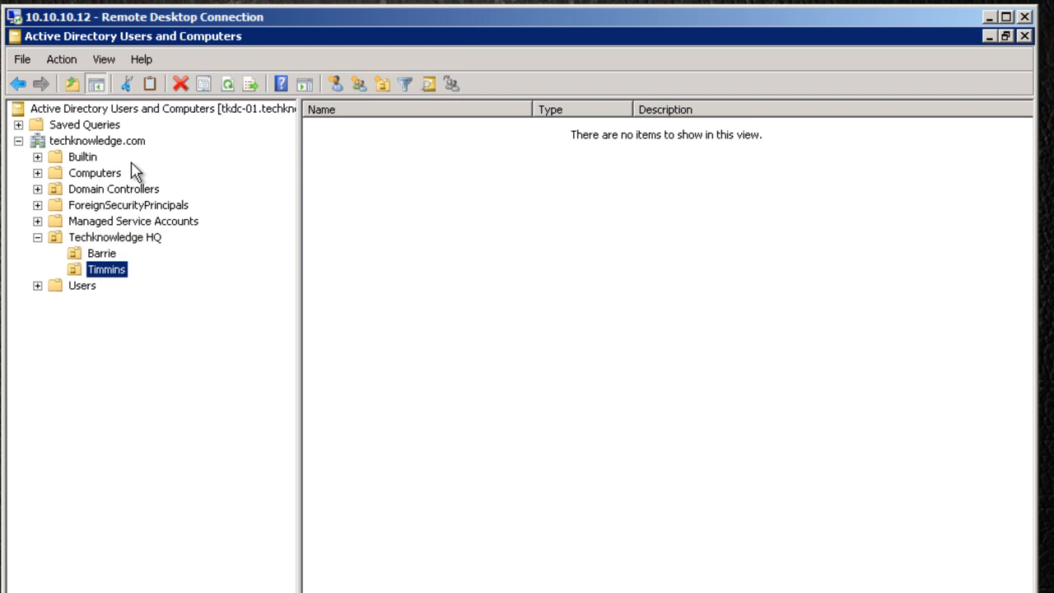
{"action": "right_click", "coordinate": [108, 243]}
{"action": "mouse_move", "coordinate": [198, 325]}
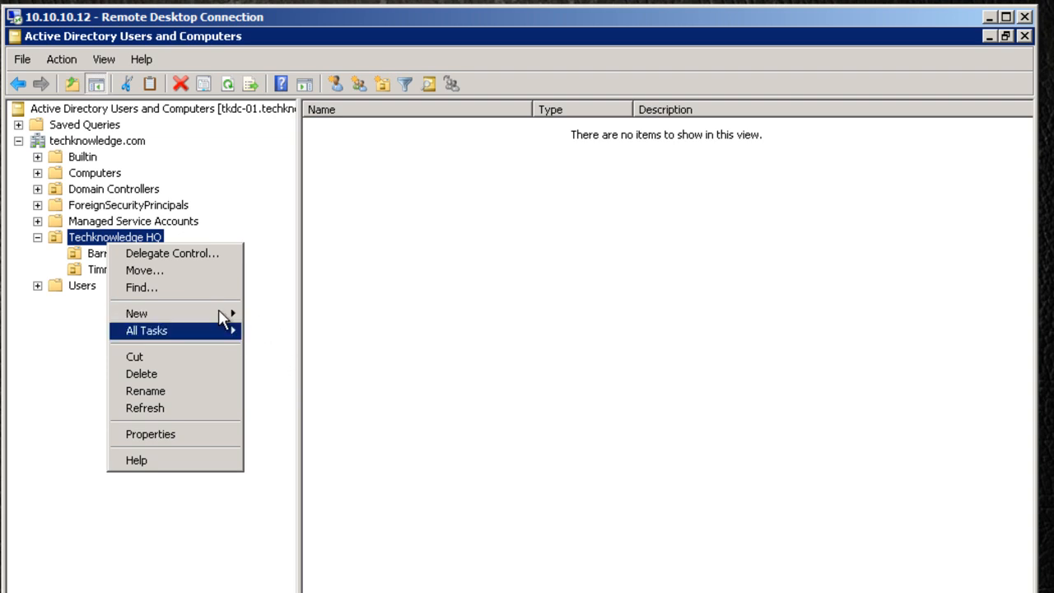
{"action": "mouse_move", "coordinate": [228, 314]}
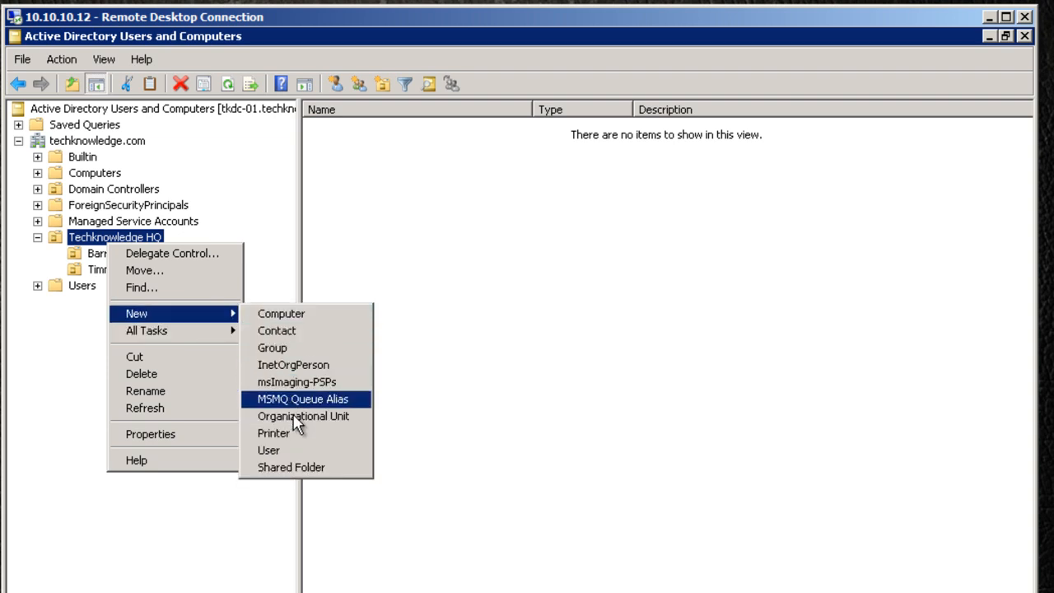
{"action": "left_click", "coordinate": [232, 527]}
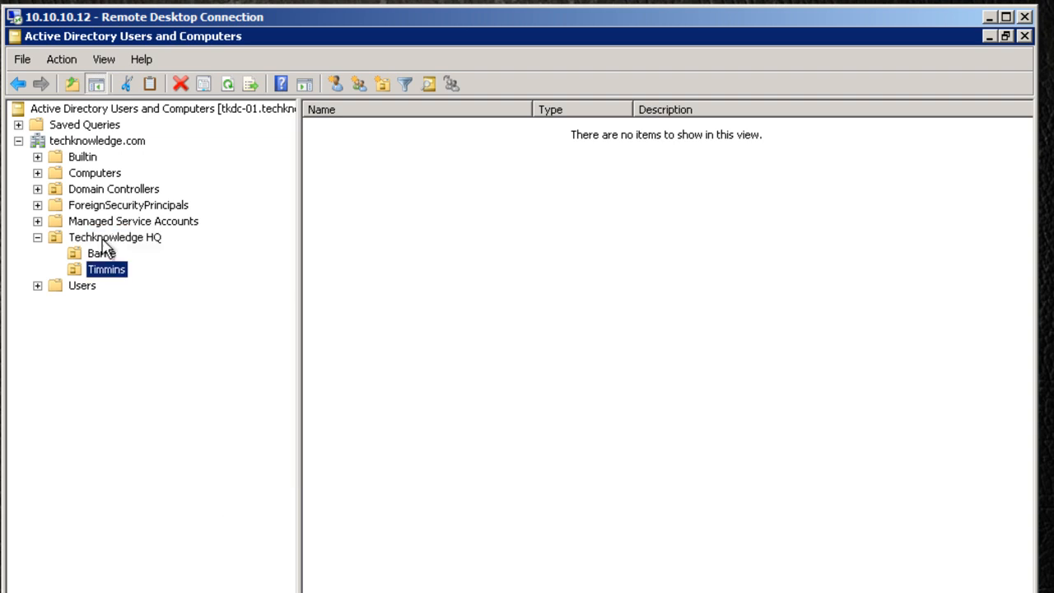
- Create a protected Information Tech organizational unit inside Barrie, then collapse the Barrie branch
{"action": "left_click", "coordinate": [93, 254]}
{"action": "left_click", "coordinate": [105, 241]}
{"action": "left_click", "coordinate": [102, 254]}
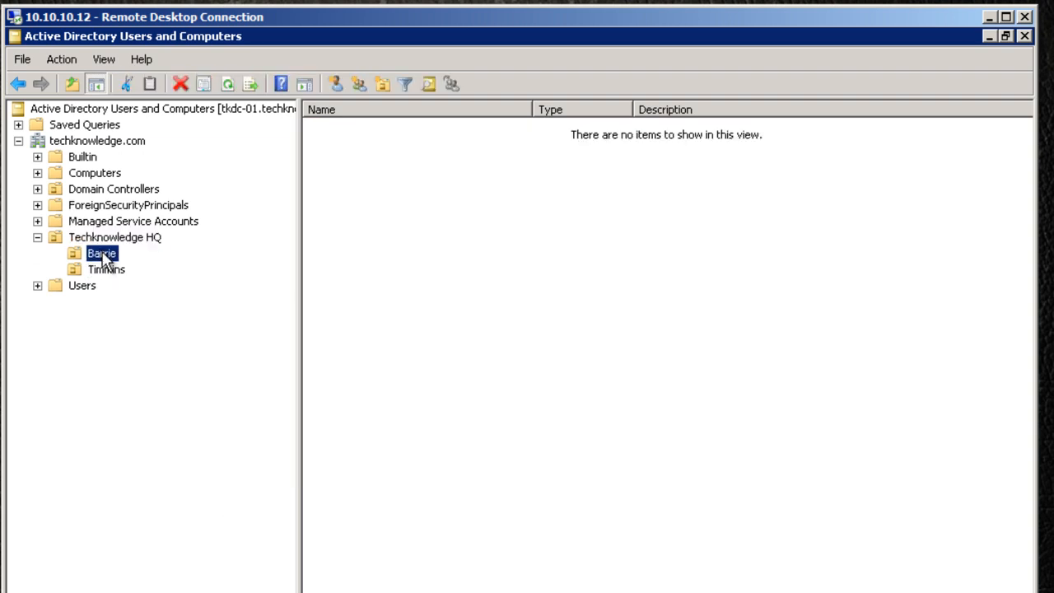
{"action": "right_click", "coordinate": [103, 261]}
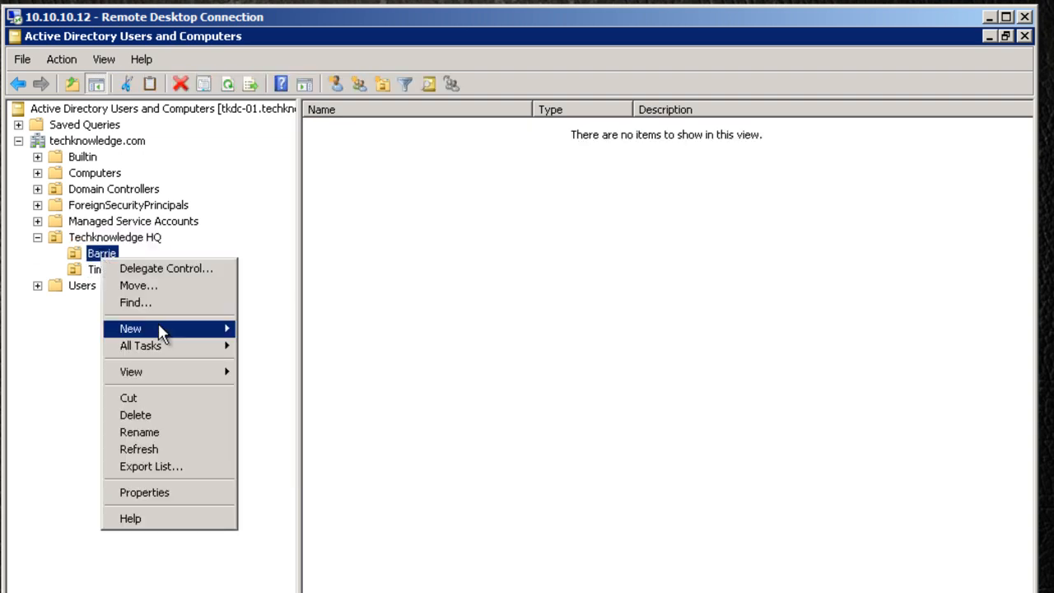
{"action": "mouse_move", "coordinate": [158, 323]}
{"action": "left_click", "coordinate": [317, 431]}
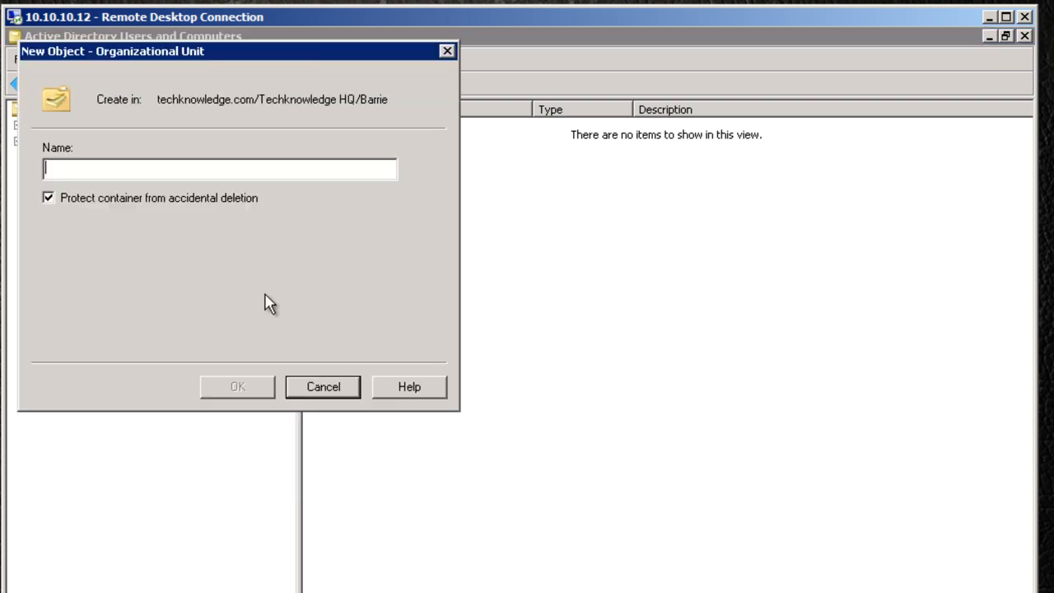
{"action": "type", "text": "Information Tech"}
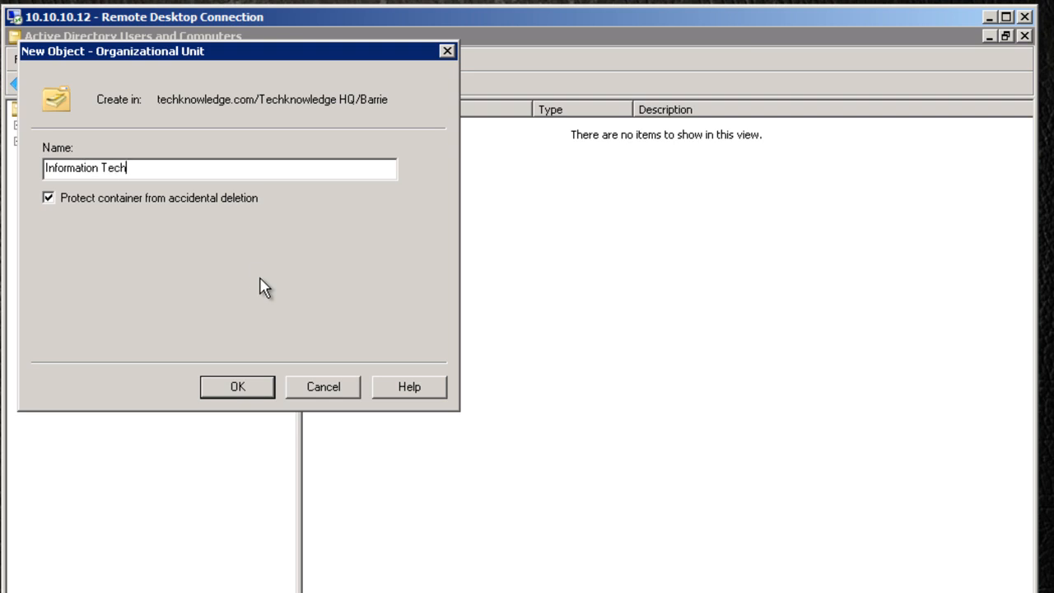
{"action": "key", "text": "Return"}
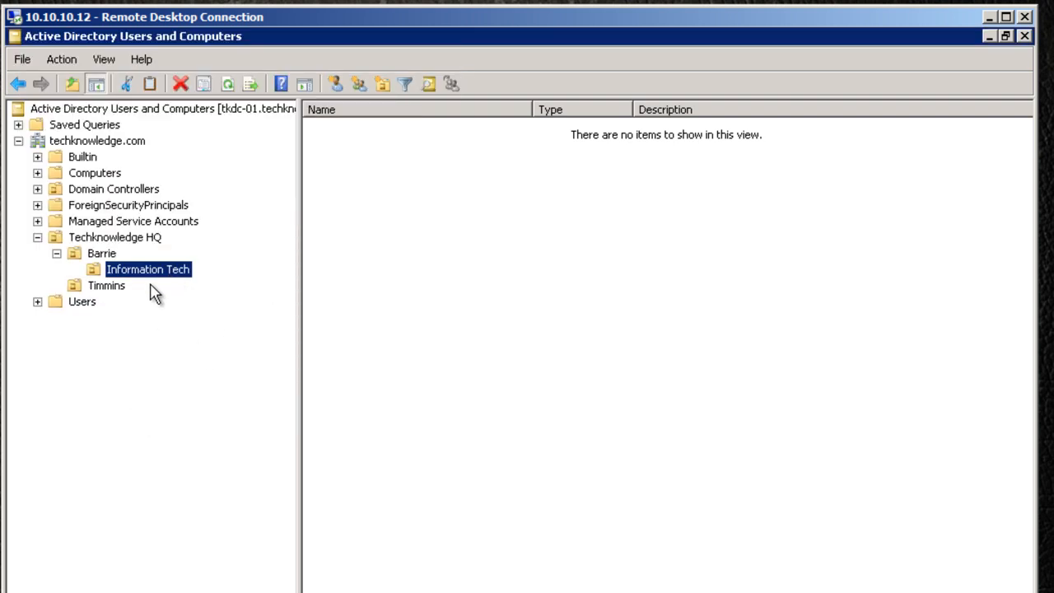
{"action": "left_click", "coordinate": [97, 254]}
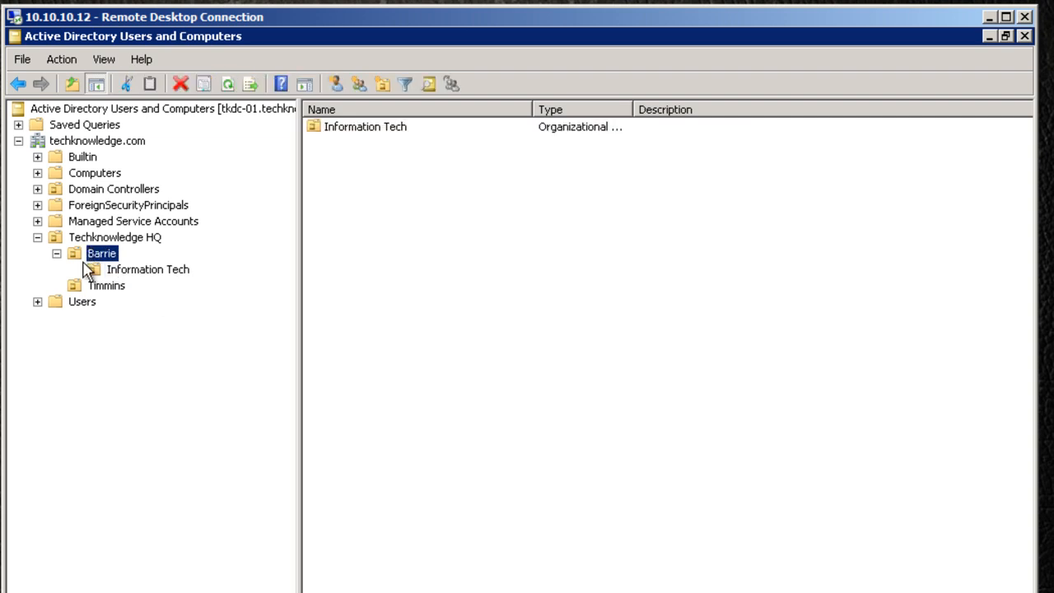
{"action": "left_click", "coordinate": [132, 272]}
{"action": "left_click", "coordinate": [64, 256]}
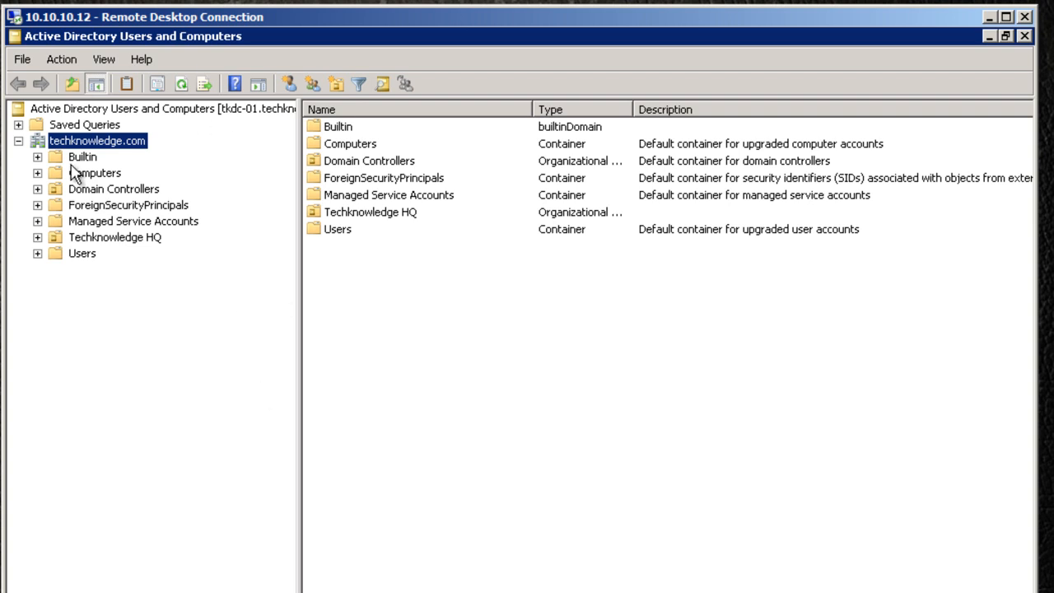
- Examine the organizational units under Techknowledge HQ, including Barrie's departments and the units inside Agents
{"action": "left_click", "coordinate": [98, 240]}
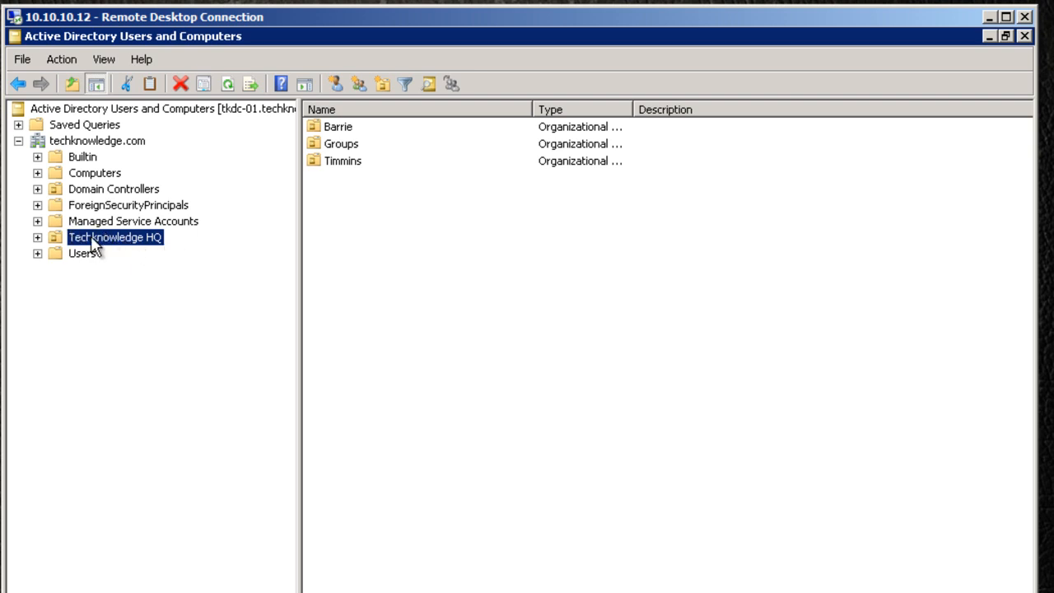
{"action": "left_click", "coordinate": [37, 238]}
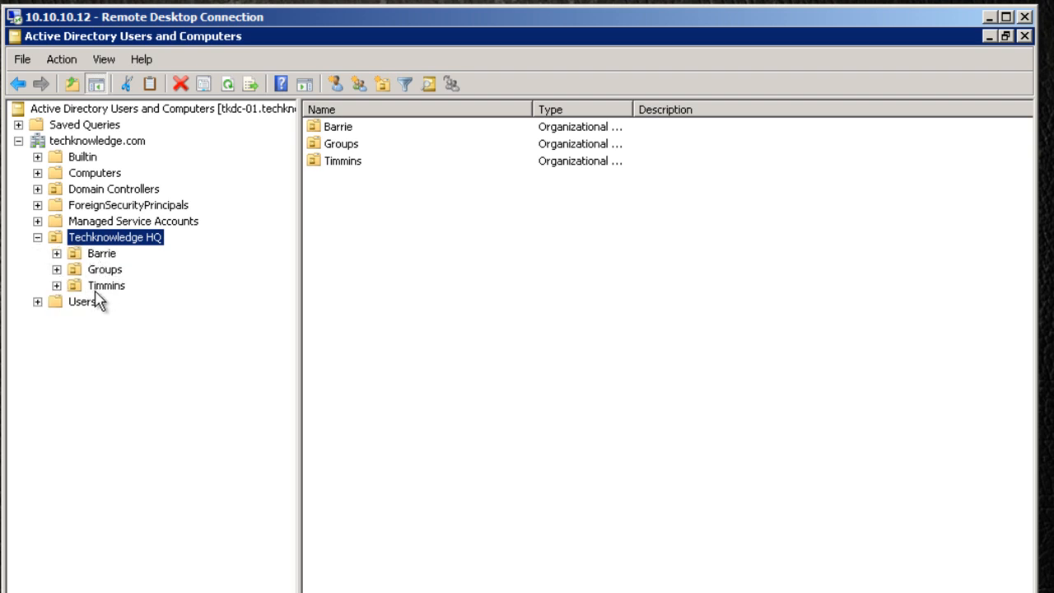
{"action": "left_click", "coordinate": [104, 274]}
{"action": "left_click", "coordinate": [107, 285]}
{"action": "left_click", "coordinate": [92, 256]}
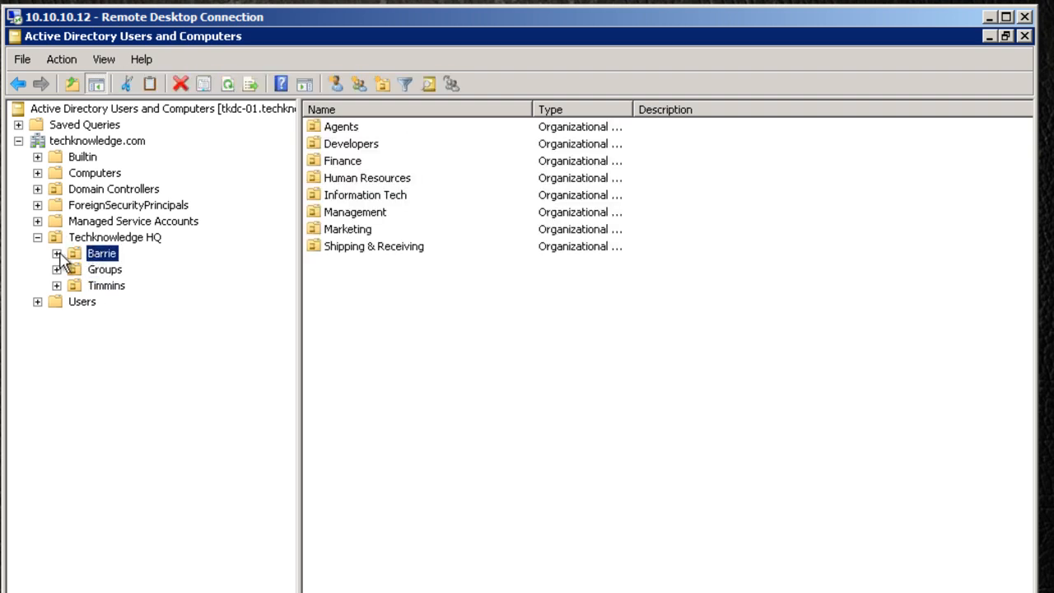
{"action": "left_click", "coordinate": [56, 253]}
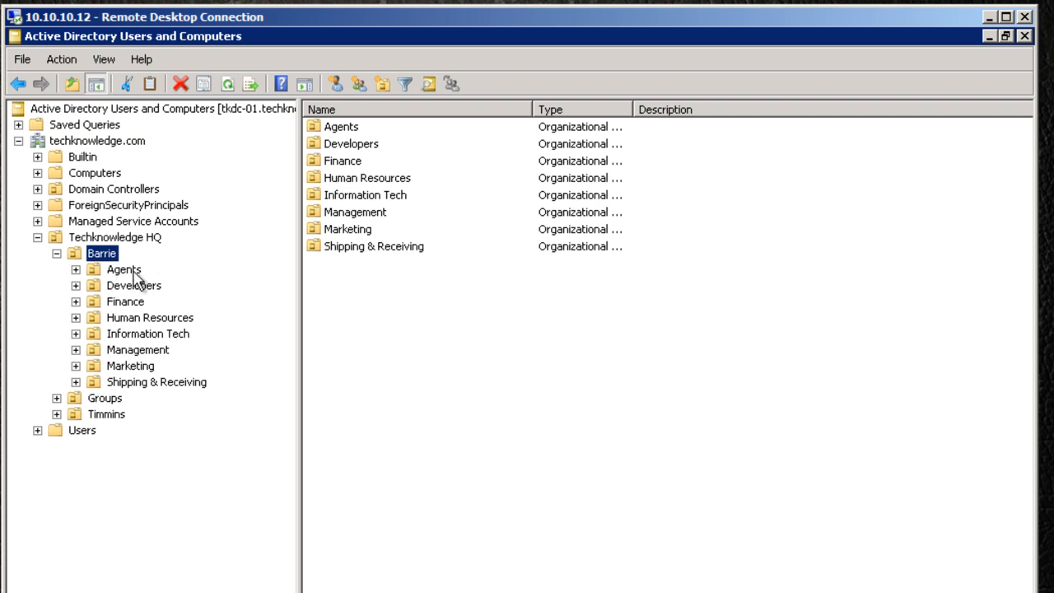
{"action": "left_click", "coordinate": [75, 269]}
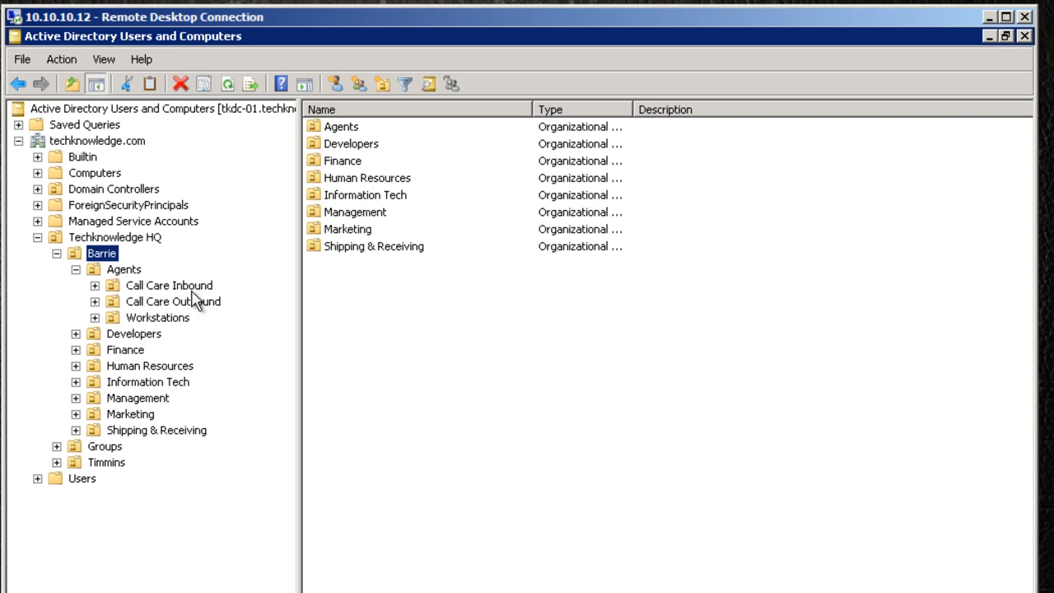
{"action": "left_click", "coordinate": [183, 301]}
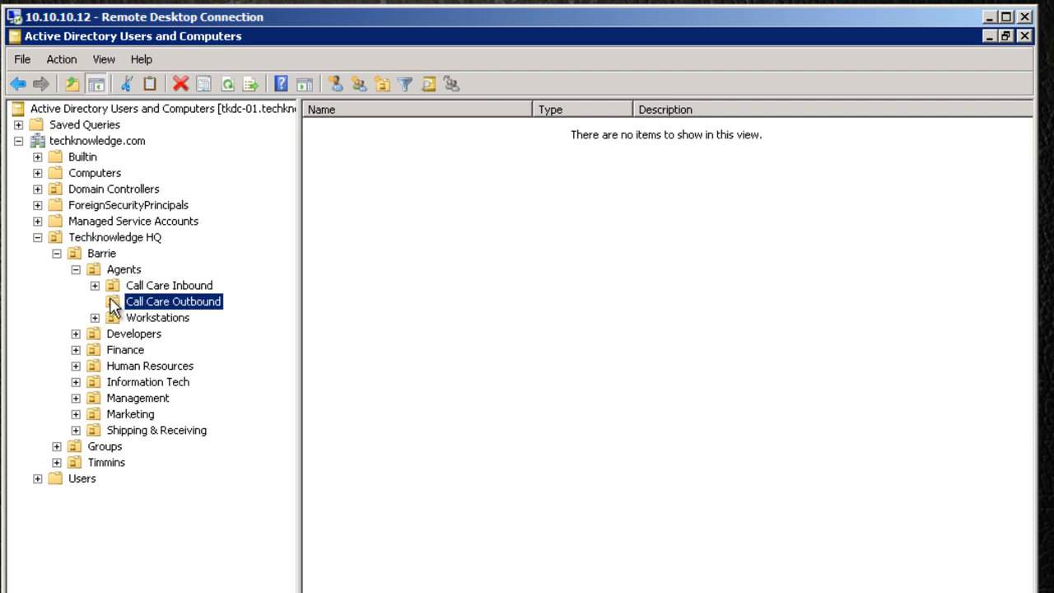
{"action": "left_click", "coordinate": [75, 269]}
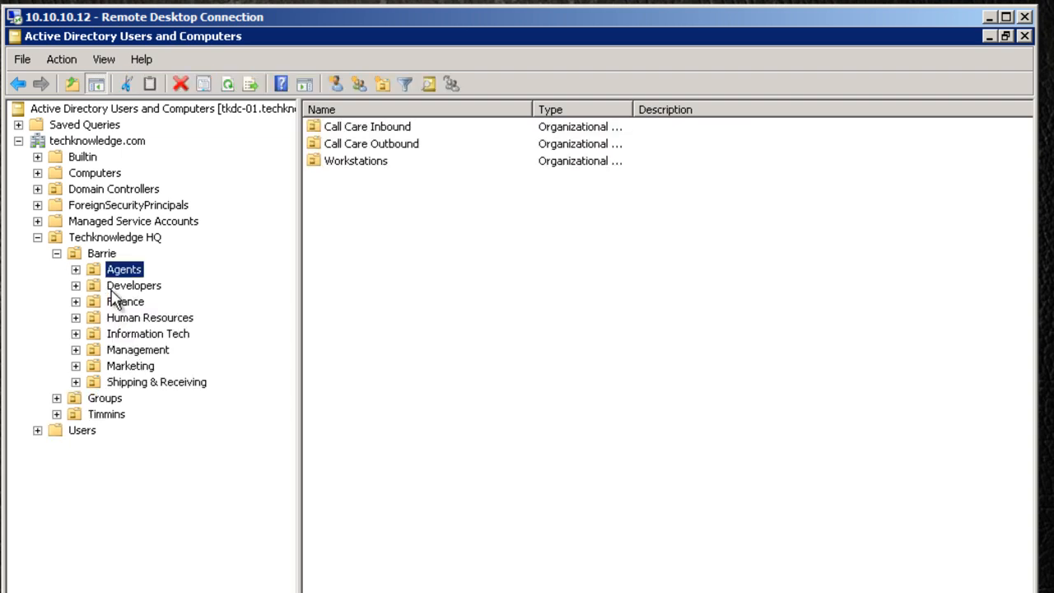
- Examine the Users and Workstations organizational units inside Barrie's Developers unit, then collapse Developers
{"action": "left_click", "coordinate": [92, 288]}
{"action": "left_click", "coordinate": [75, 285]}
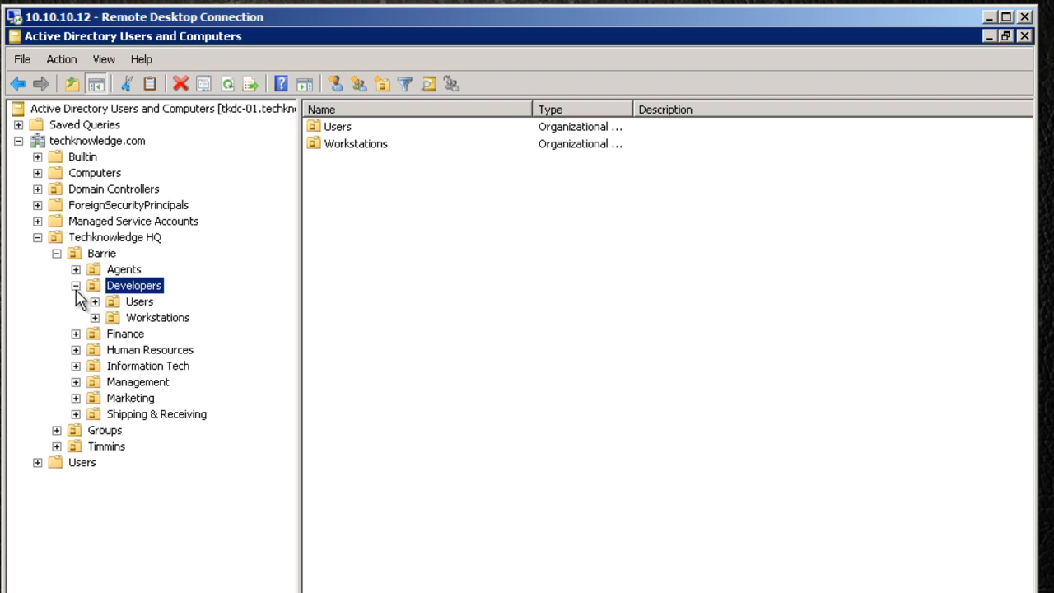
{"action": "left_click", "coordinate": [145, 302]}
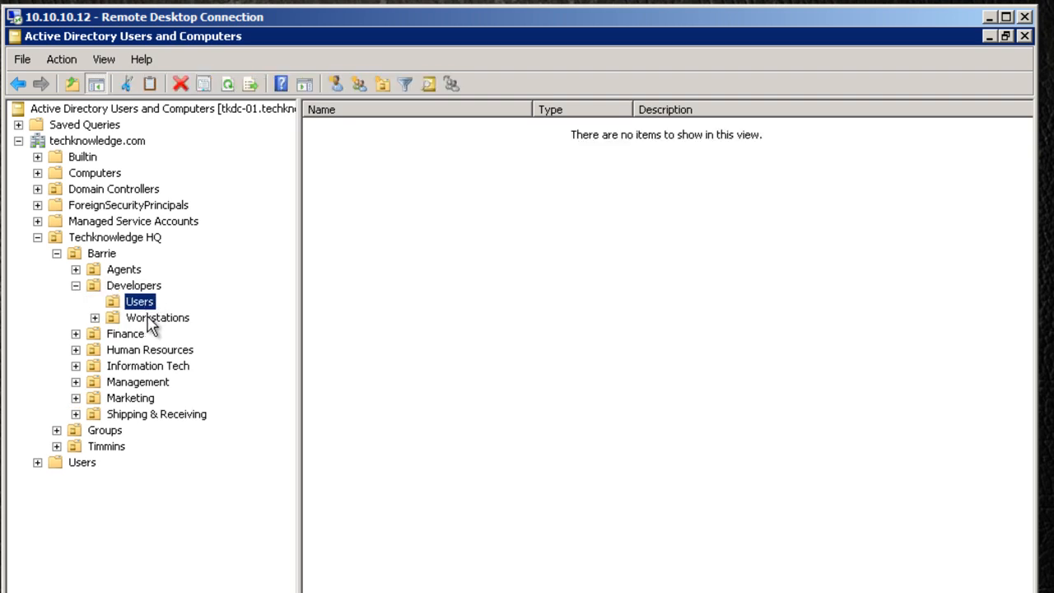
{"action": "left_click", "coordinate": [151, 321]}
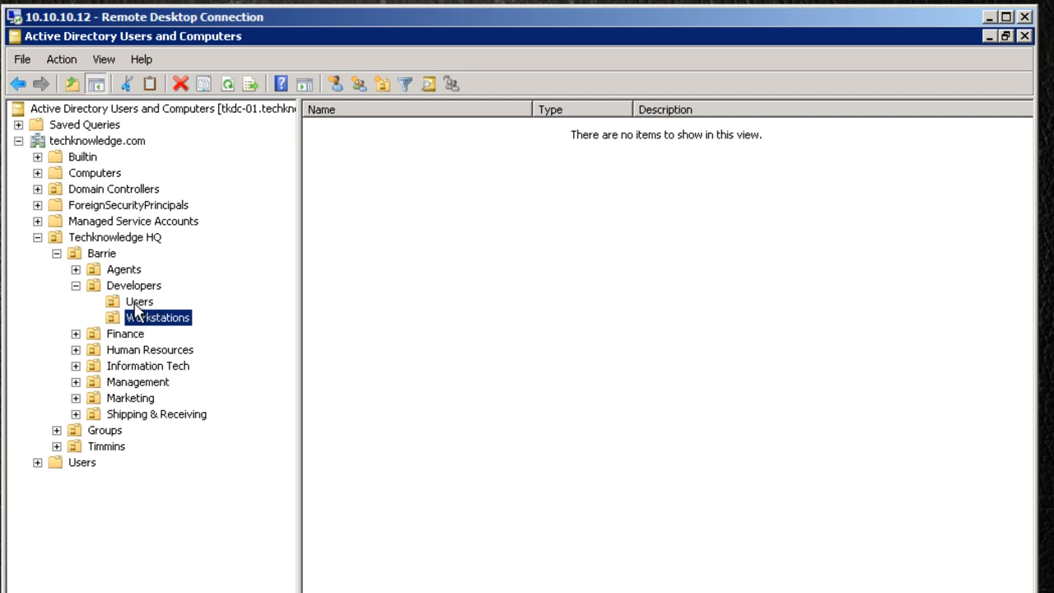
{"action": "left_click", "coordinate": [140, 302]}
{"action": "left_click", "coordinate": [151, 320]}
{"action": "left_click", "coordinate": [143, 304]}
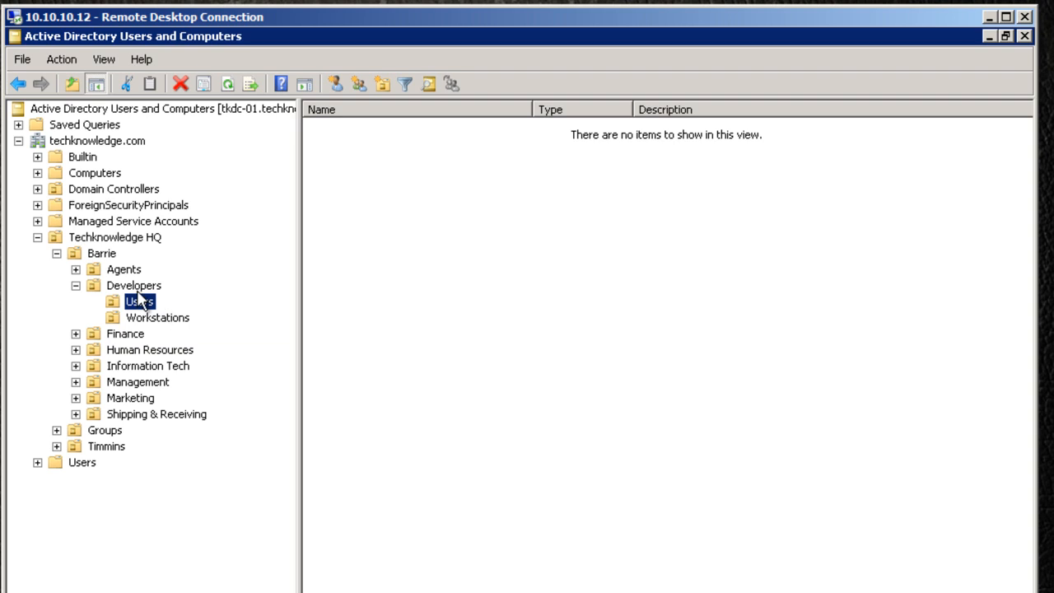
{"action": "left_click_drag", "start_coordinate": [395, 203], "coordinate": [393, 368]}
{"action": "left_click", "coordinate": [187, 318]}
{"action": "left_click_drag", "start_coordinate": [407, 184], "coordinate": [638, 546]}
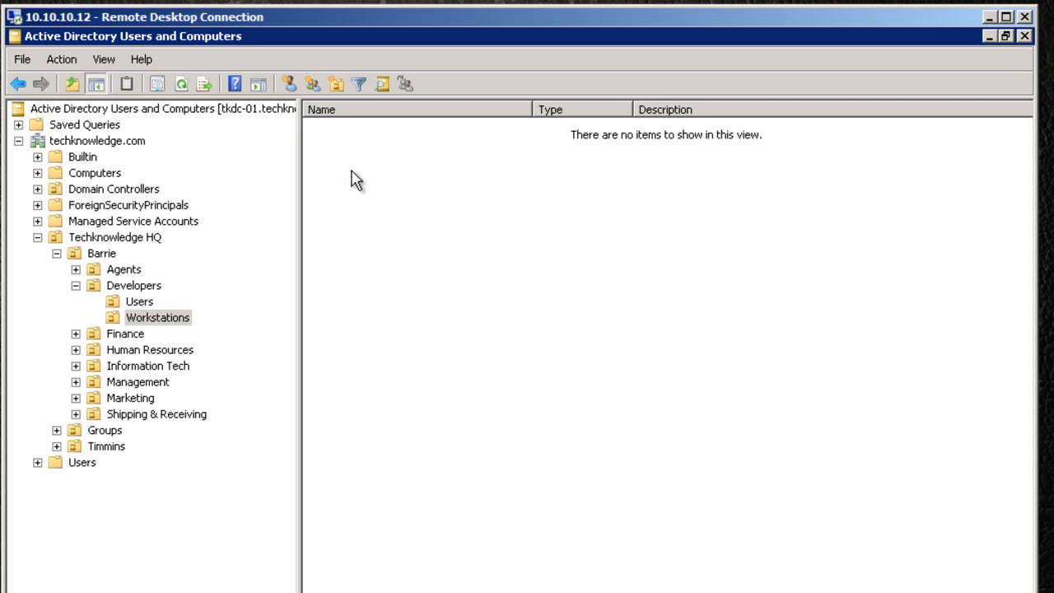
{"action": "left_click", "coordinate": [145, 302]}
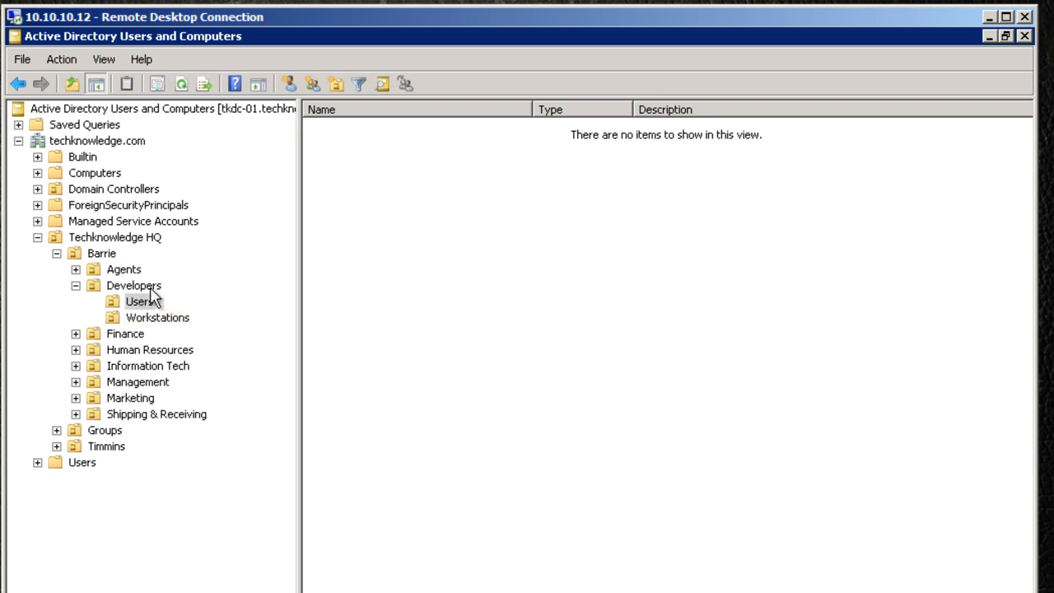
{"action": "left_click", "coordinate": [163, 318]}
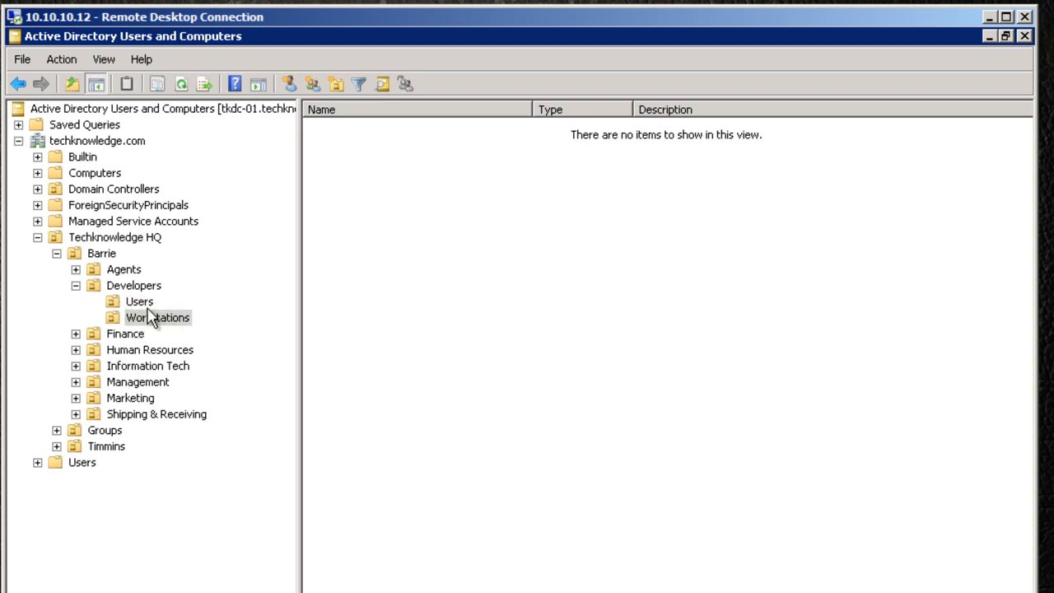
{"action": "left_click", "coordinate": [145, 303]}
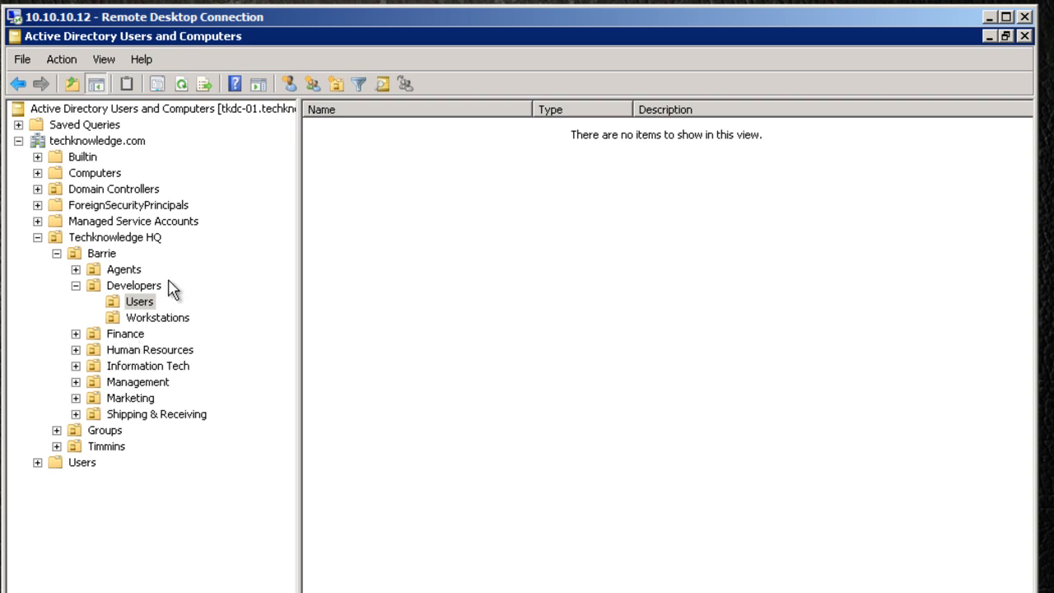
{"action": "left_click", "coordinate": [140, 319]}
{"action": "left_click", "coordinate": [142, 305]}
{"action": "double_click", "coordinate": [92, 283]}
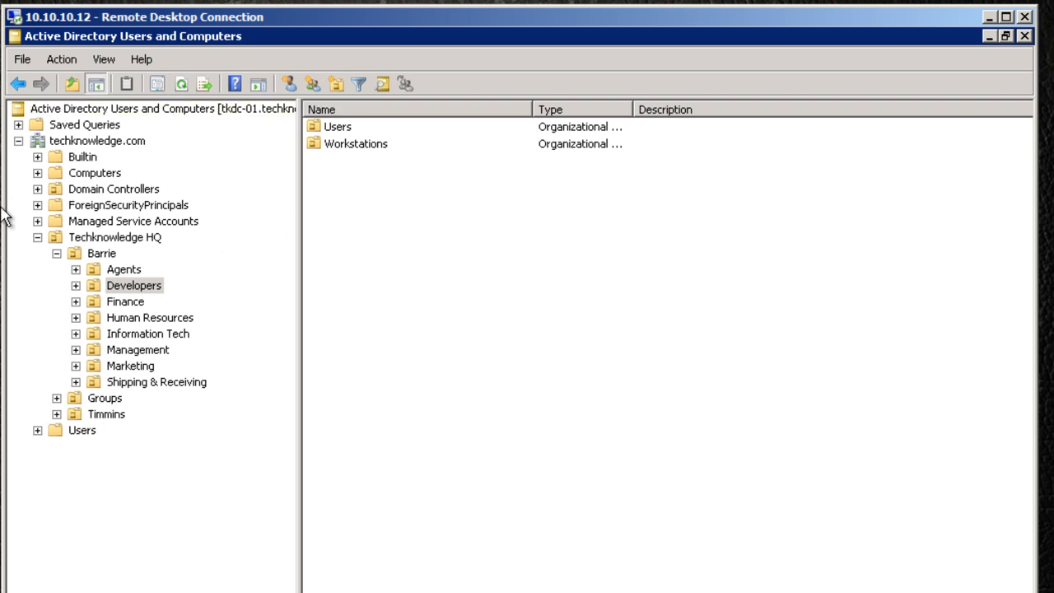
- Examine Barrie's Human Resources organizational unit, including its Health and Safety unit, then collapse Human Resources
{"action": "left_click", "coordinate": [129, 317]}
{"action": "left_click", "coordinate": [131, 333]}
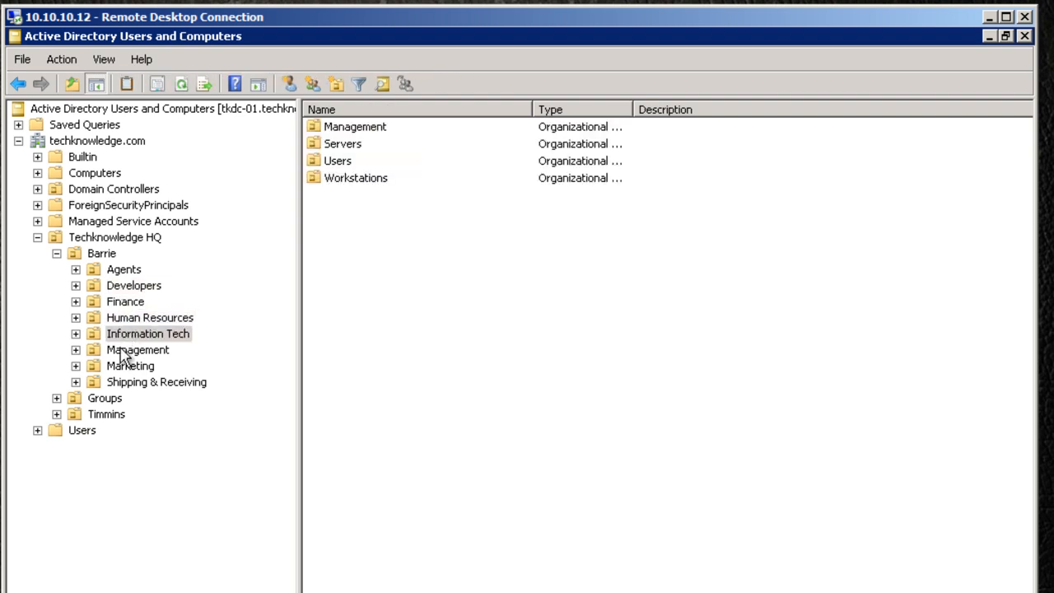
{"action": "left_click", "coordinate": [113, 320]}
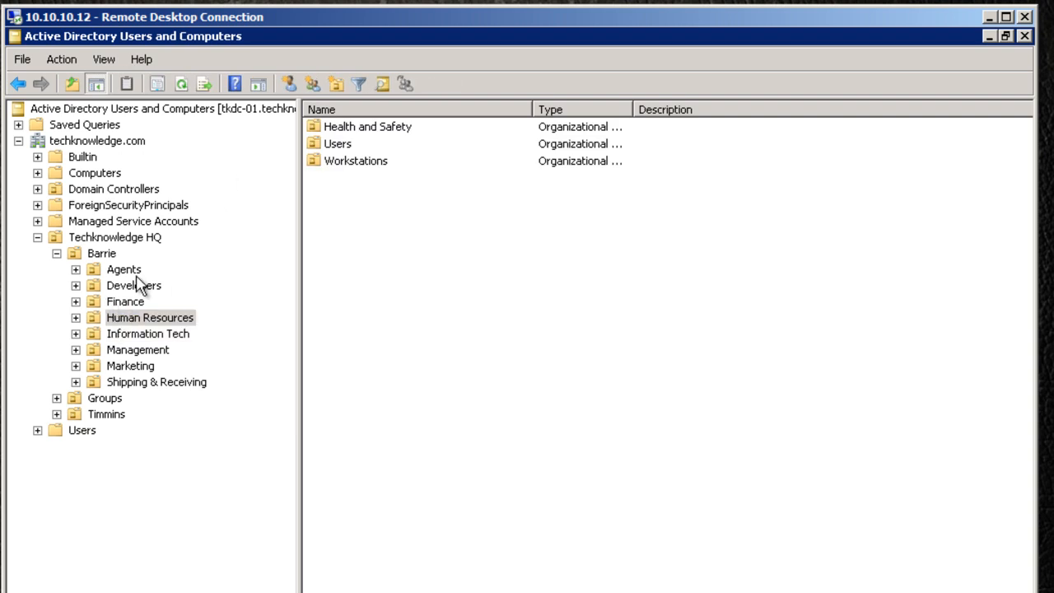
{"action": "left_click", "coordinate": [76, 318]}
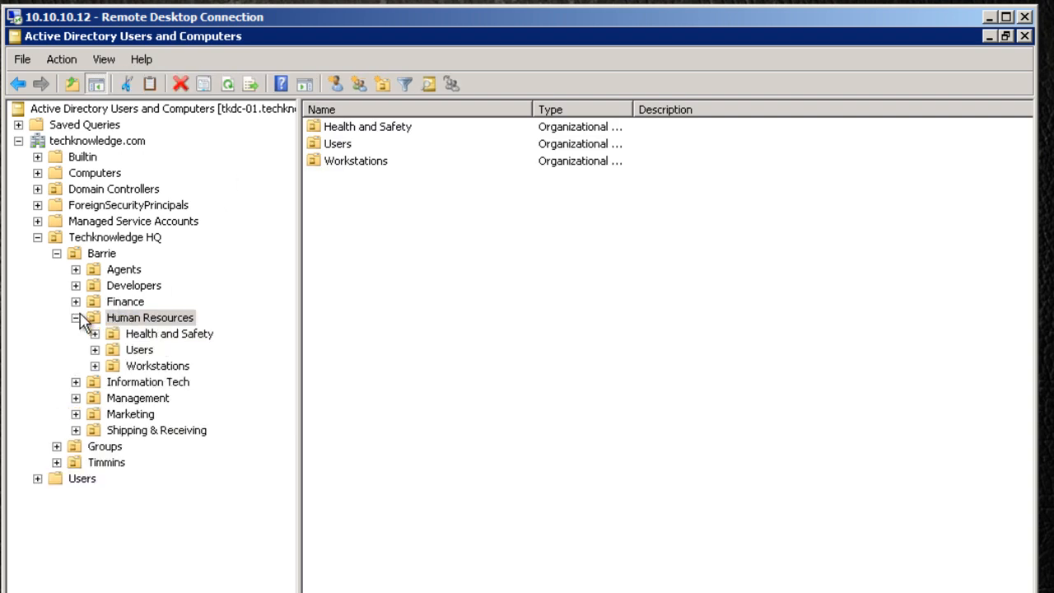
{"action": "left_click", "coordinate": [144, 338]}
{"action": "left_click", "coordinate": [76, 318]}
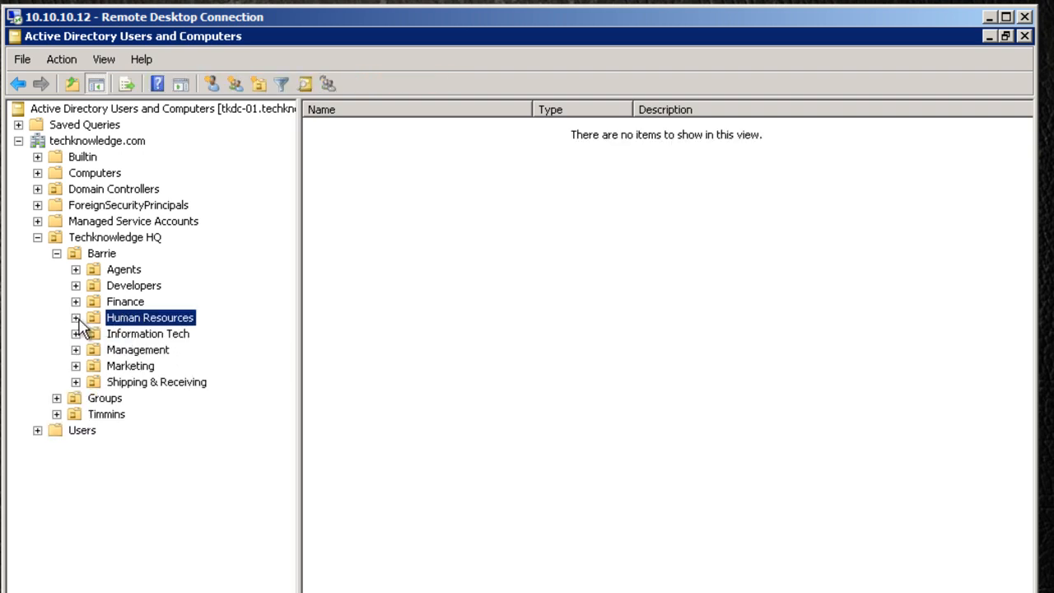
- Expand Barrie's Information Tech unit and examine its Management and Servers organizational units
{"action": "left_click", "coordinate": [113, 335]}
{"action": "left_click", "coordinate": [75, 335]}
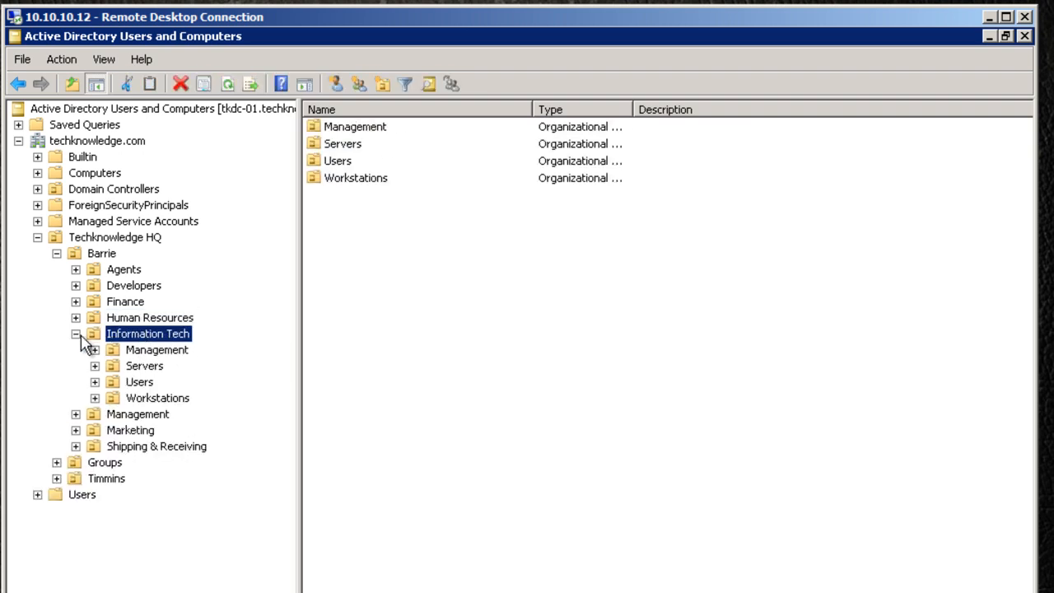
{"action": "left_click", "coordinate": [155, 351]}
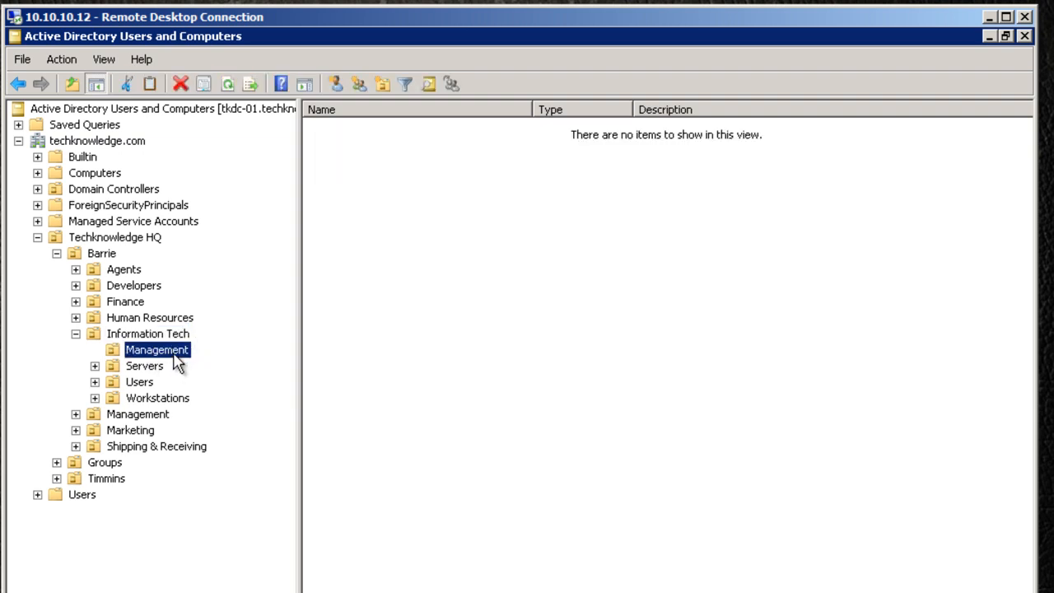
{"action": "key", "text": "F2"}
{"action": "key", "text": "Escape"}
{"action": "left_click", "coordinate": [162, 372]}
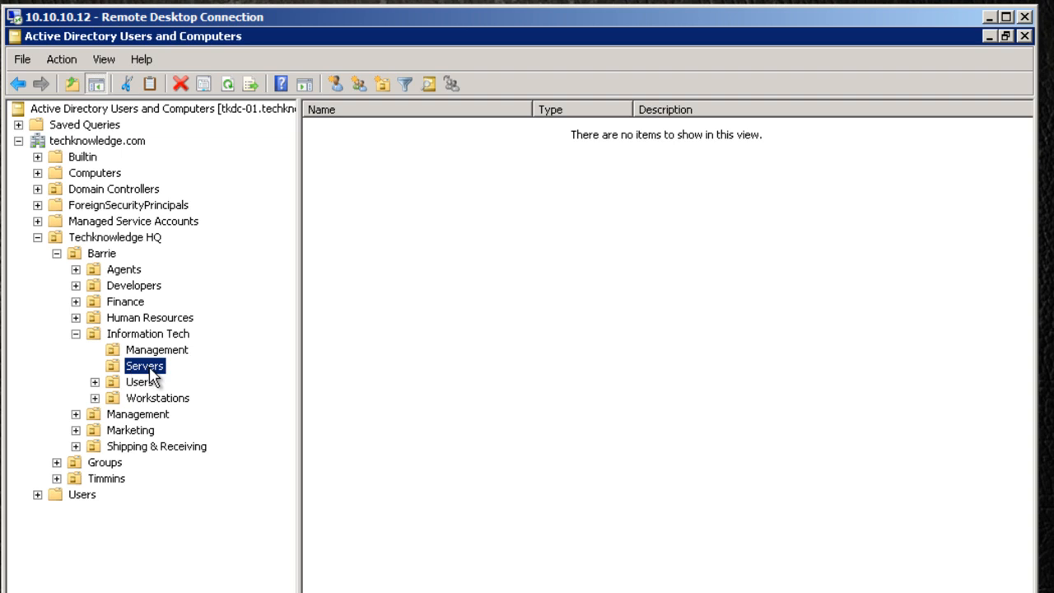
{"action": "left_click", "coordinate": [345, 177]}
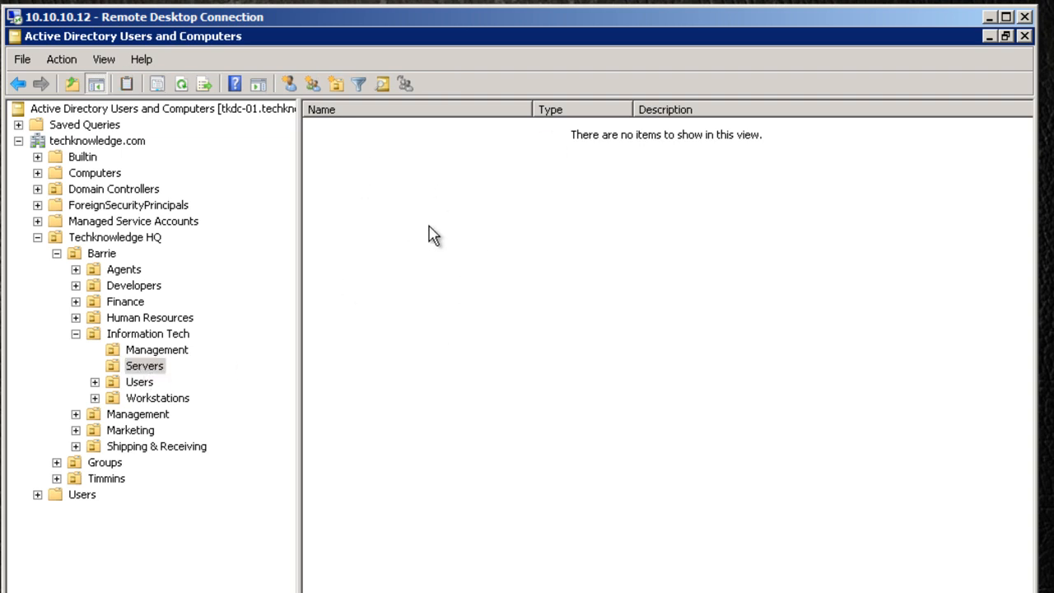
- Examine the Users and Workstations units inside Barrie's Information Tech, then collapse Information Tech
{"action": "left_click", "coordinate": [140, 382]}
{"action": "left_click", "coordinate": [345, 172]}
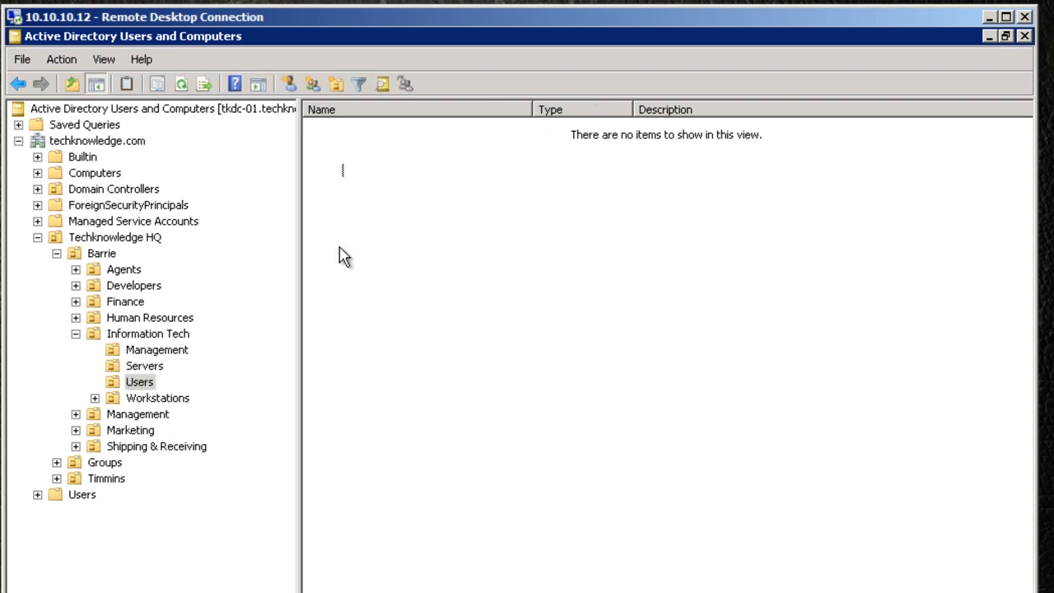
{"action": "left_click_drag", "start_coordinate": [329, 183], "coordinate": [422, 288]}
{"action": "left_click_drag", "start_coordinate": [352, 150], "coordinate": [390, 264]}
{"action": "left_click", "coordinate": [132, 399]}
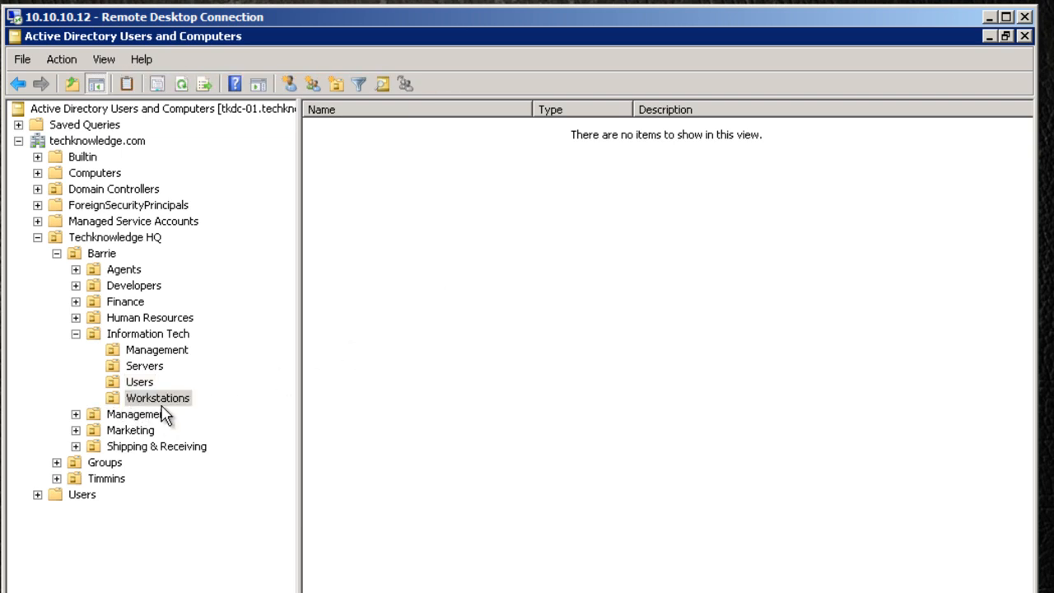
{"action": "left_click_drag", "start_coordinate": [370, 214], "coordinate": [613, 516]}
{"action": "left_click", "coordinate": [76, 334]}
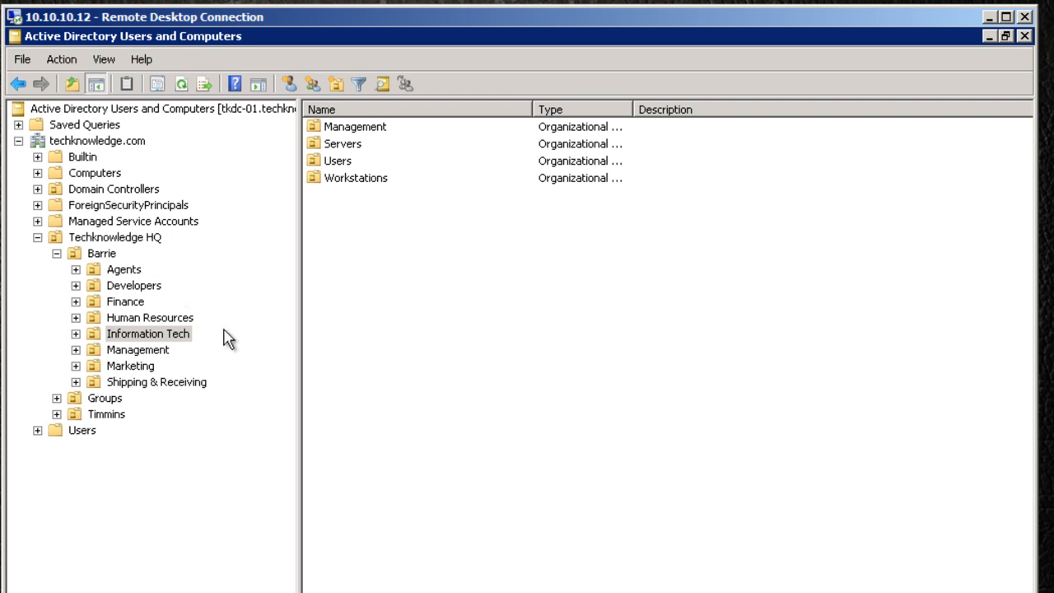
- Review Barrie's Management unit and Timmins' Call Care Inbound, Management and Supervisors units, then collapse both location branches
{"action": "left_click", "coordinate": [124, 351]}
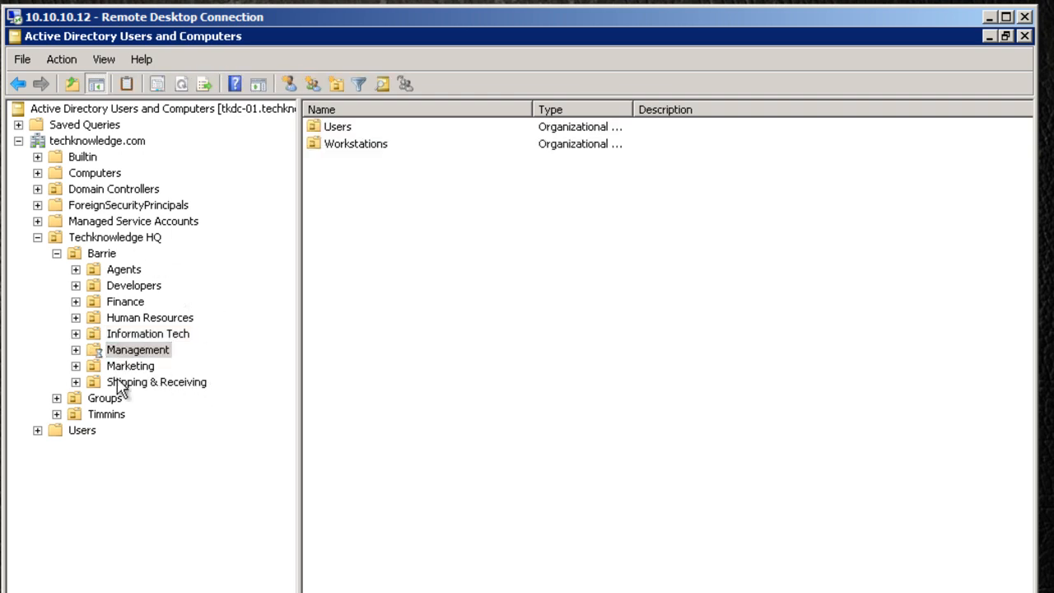
{"action": "left_click", "coordinate": [56, 414]}
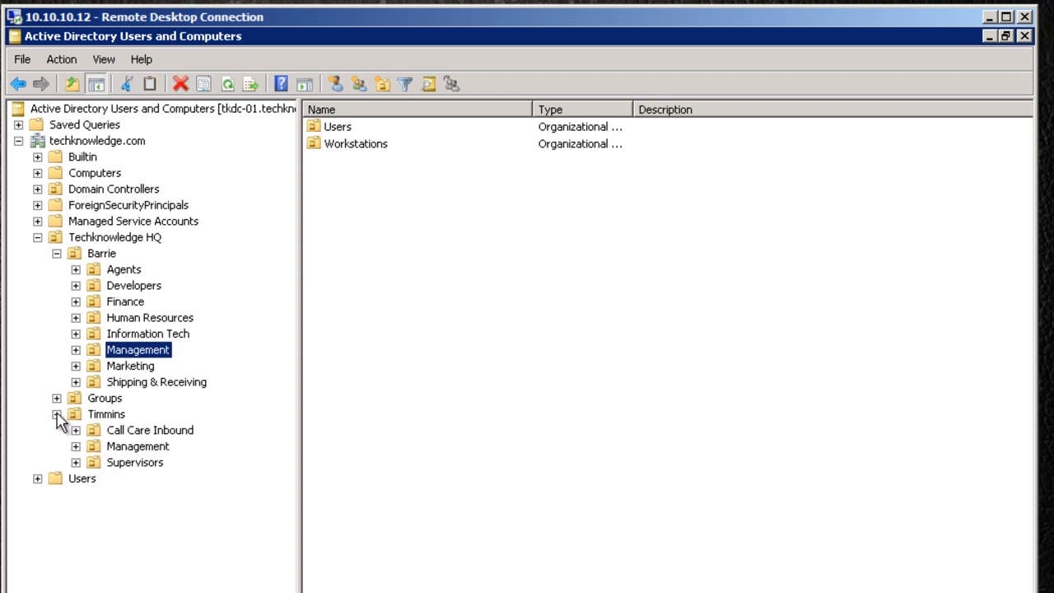
{"action": "left_click", "coordinate": [117, 429]}
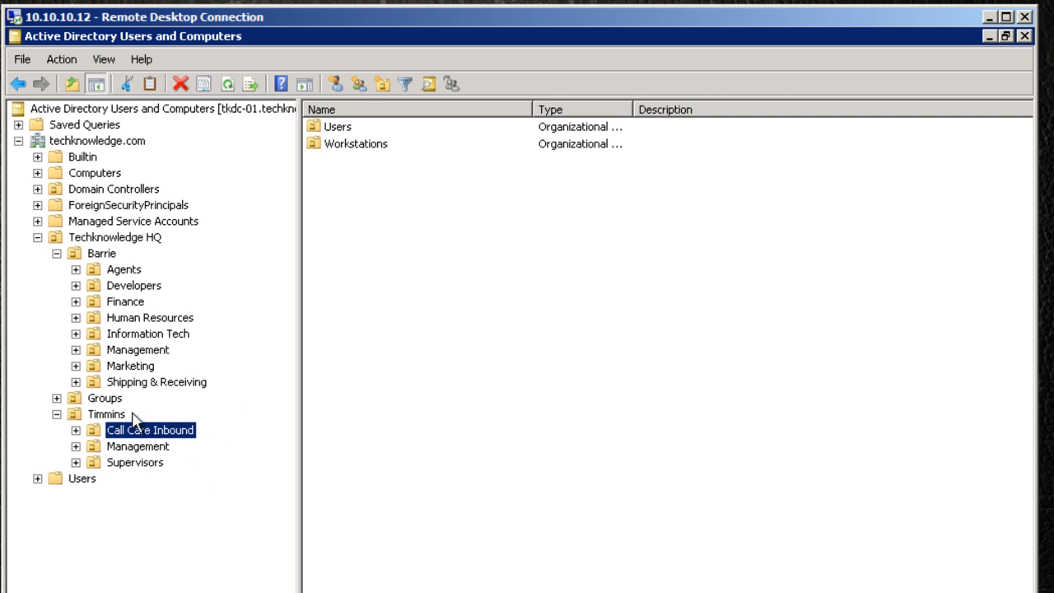
{"action": "left_click", "coordinate": [134, 449]}
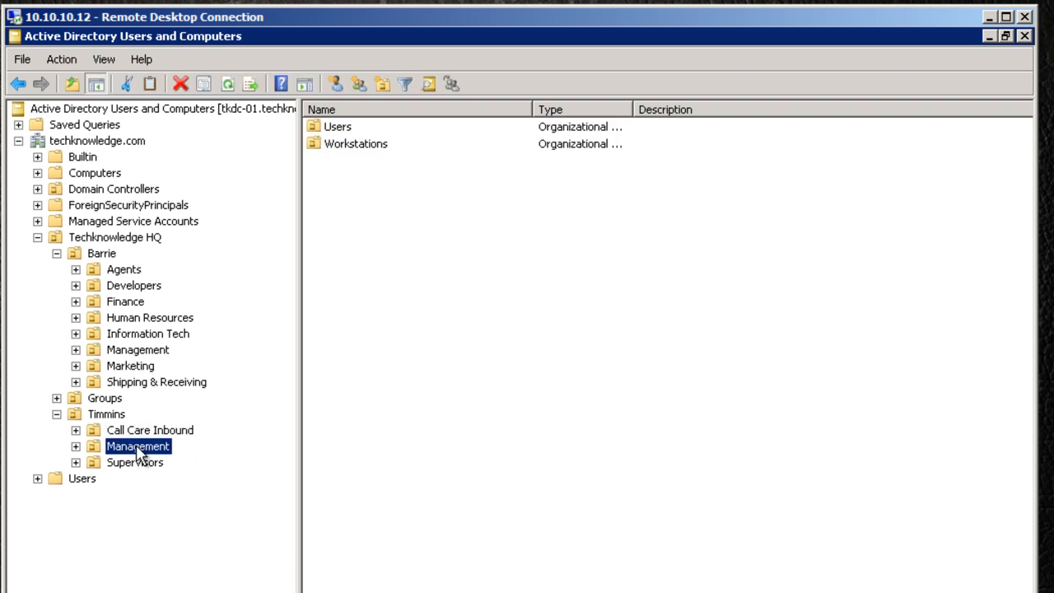
{"action": "left_click", "coordinate": [130, 464]}
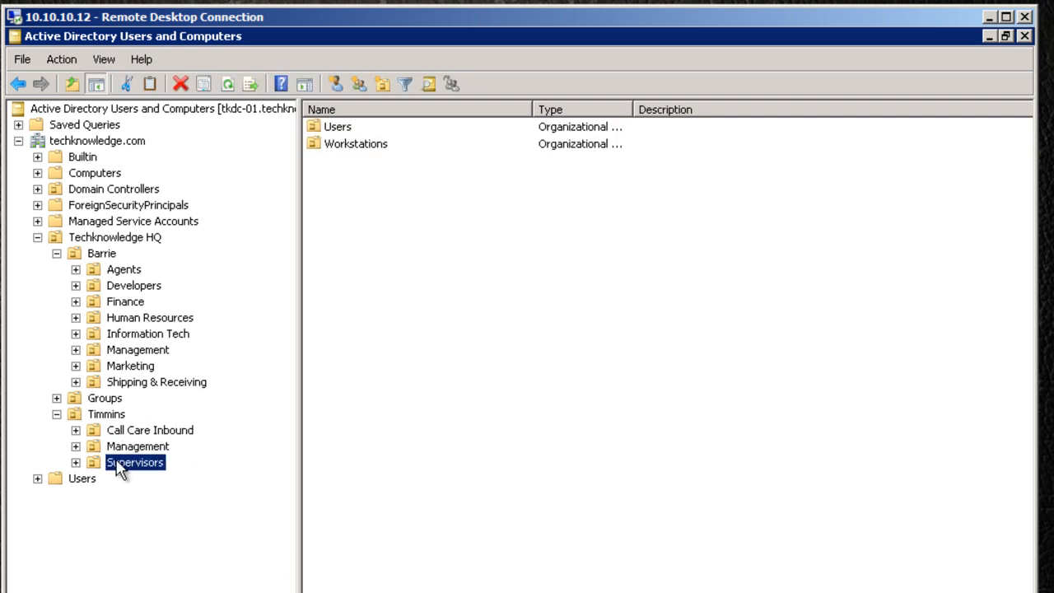
{"action": "left_click", "coordinate": [145, 432]}
{"action": "left_click", "coordinate": [56, 414]}
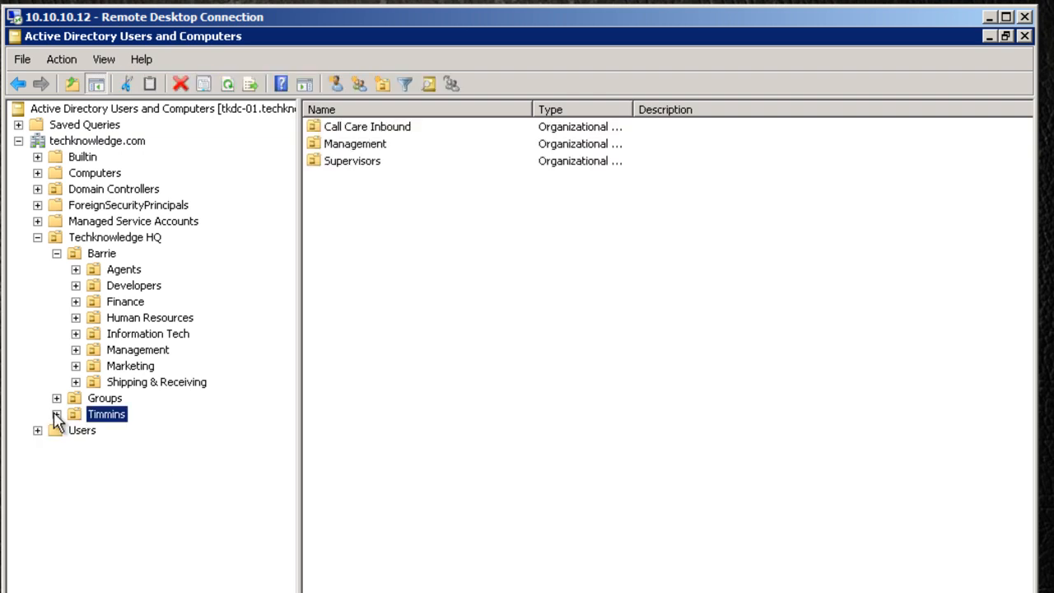
{"action": "left_click", "coordinate": [56, 253]}
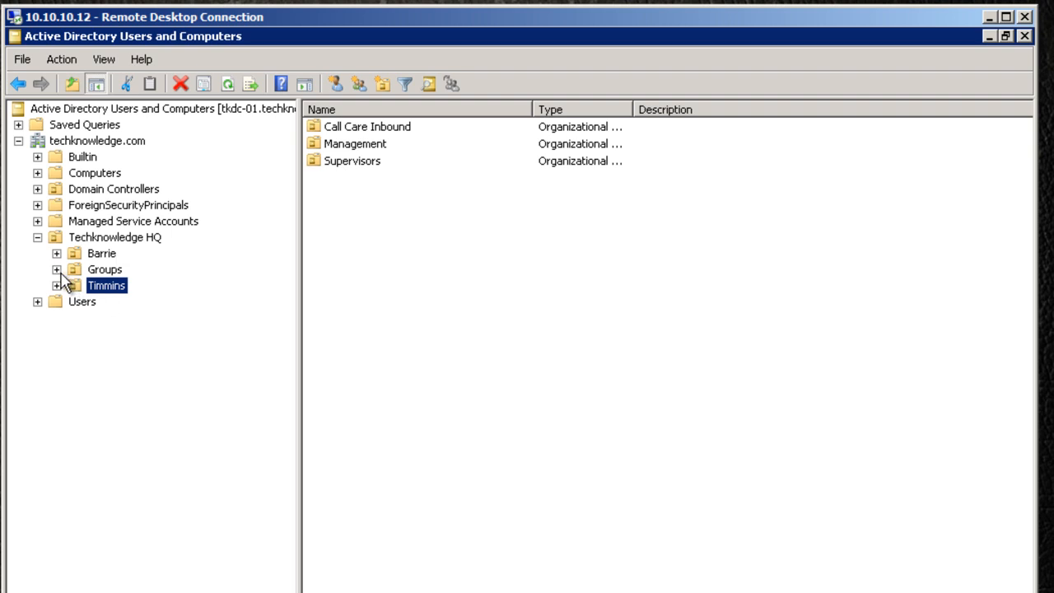
- Expand Groups and its Users unit, and examine the Call Care Users and Departmental Users organizational units
{"action": "left_click", "coordinate": [56, 269]}
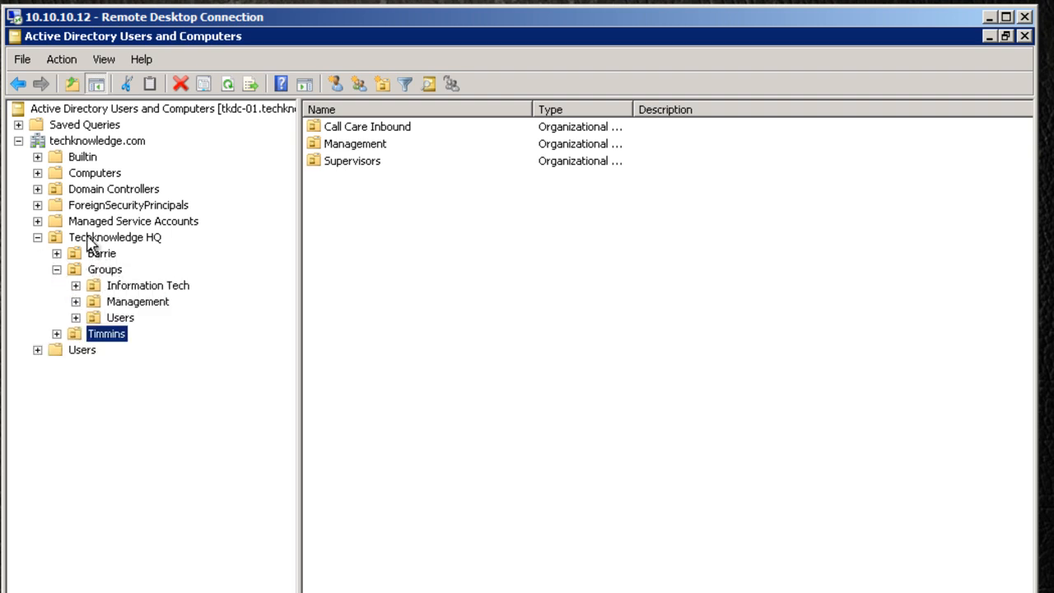
{"action": "left_click", "coordinate": [120, 318]}
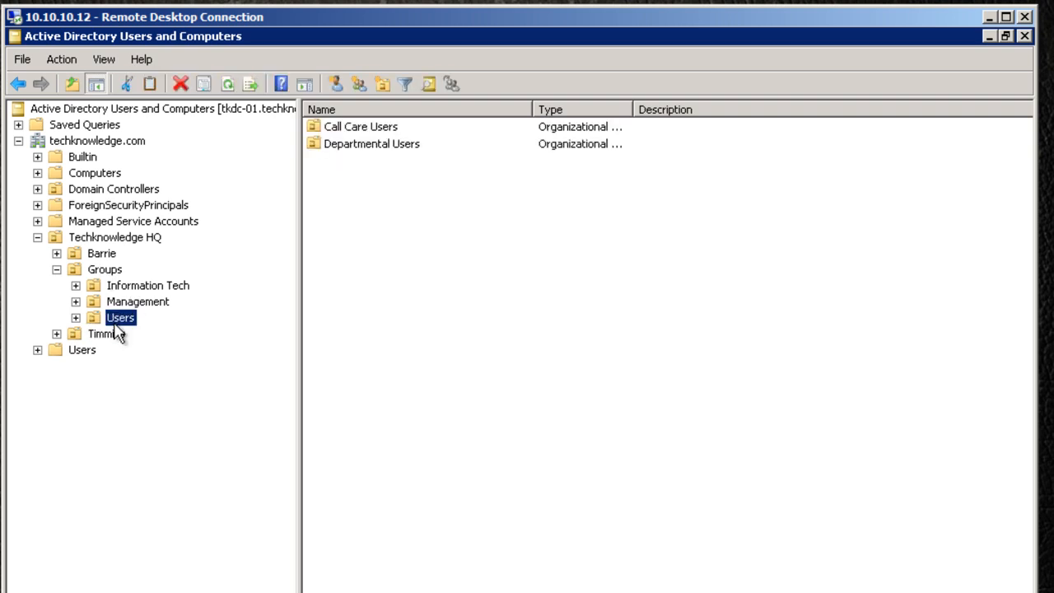
{"action": "left_click", "coordinate": [76, 317]}
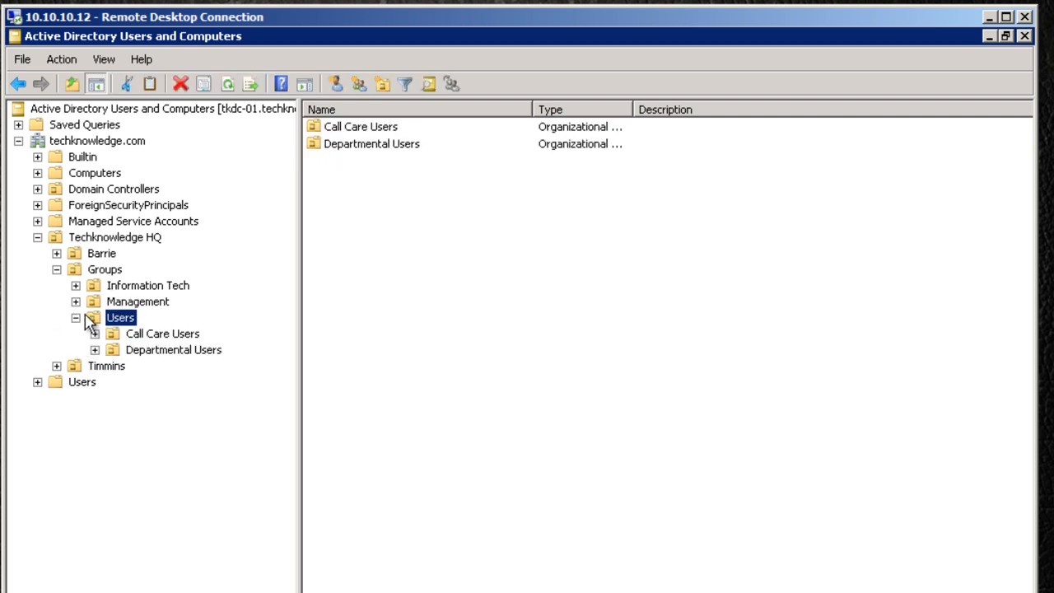
{"action": "left_click", "coordinate": [144, 335]}
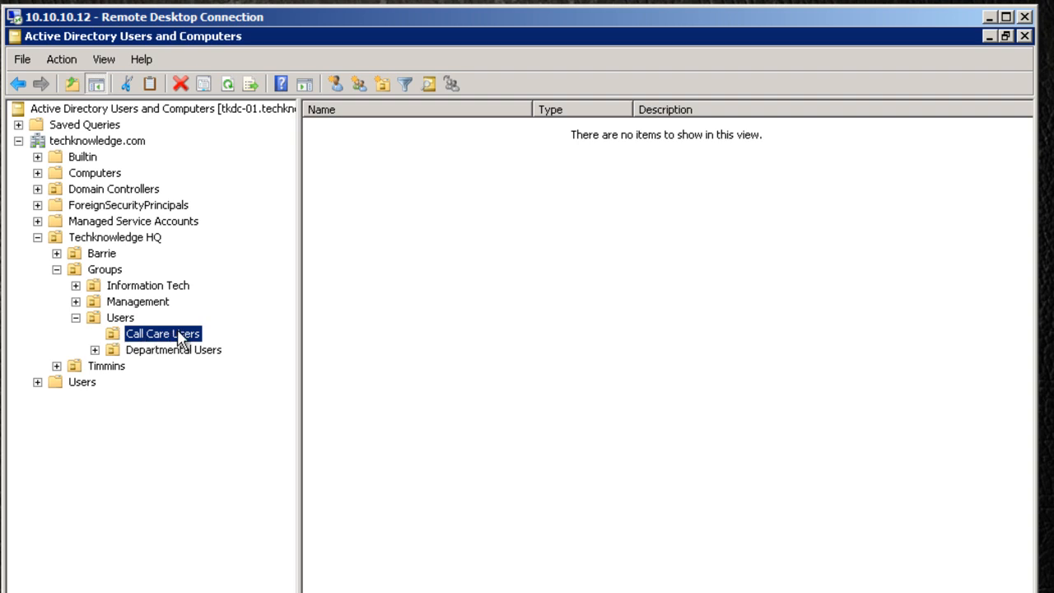
{"action": "left_click", "coordinate": [398, 220]}
{"action": "right_click", "coordinate": [397, 220]}
{"action": "left_click", "coordinate": [470, 184]}
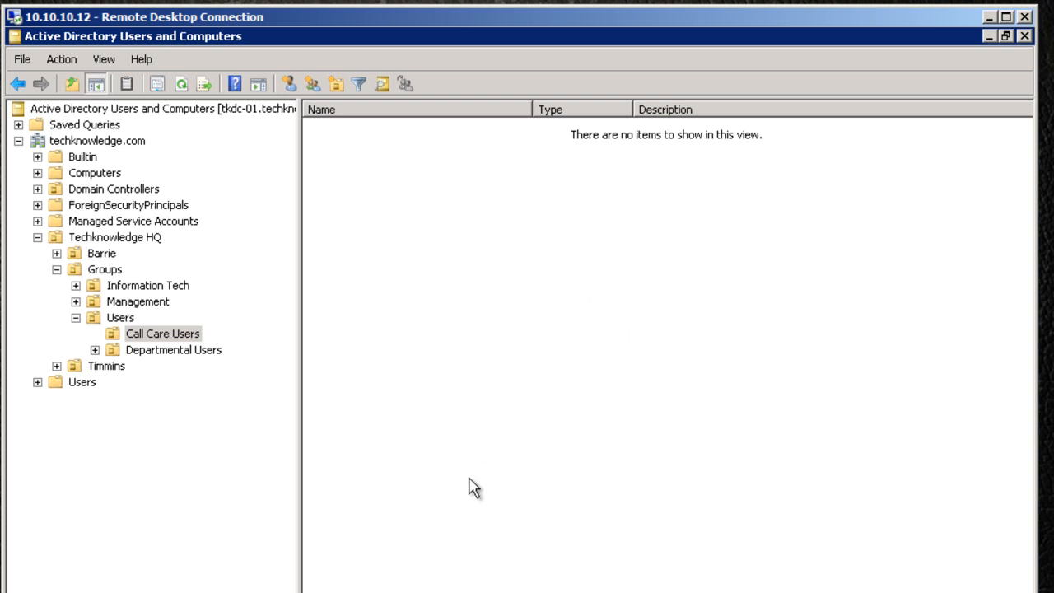
{"action": "left_click", "coordinate": [175, 352]}
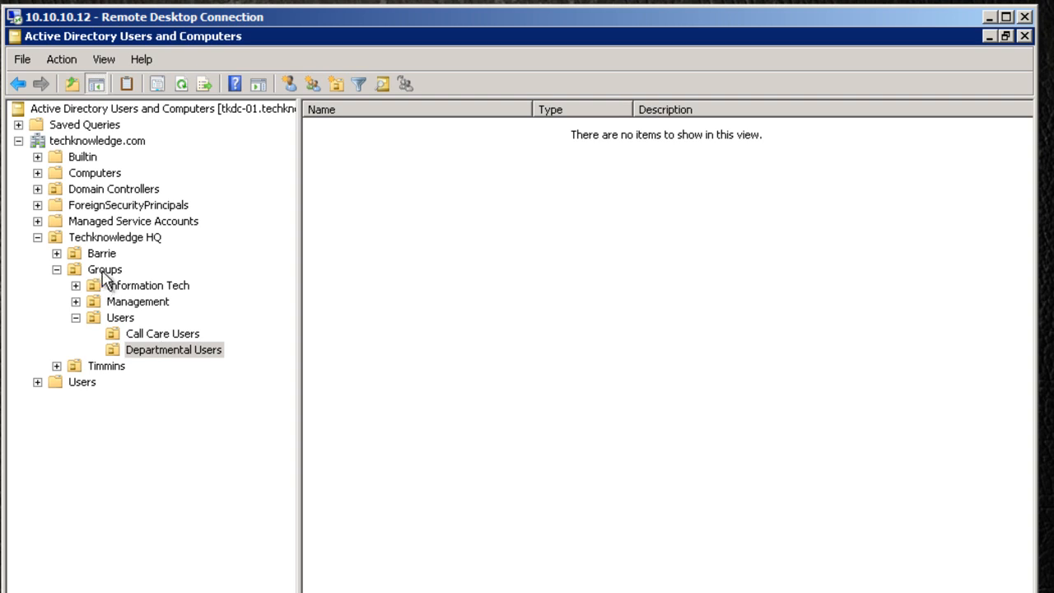
- Compare Barrie's department units with the Groups structure, collapse Barrie again, and return to Call Care Users
{"action": "left_click", "coordinate": [56, 253]}
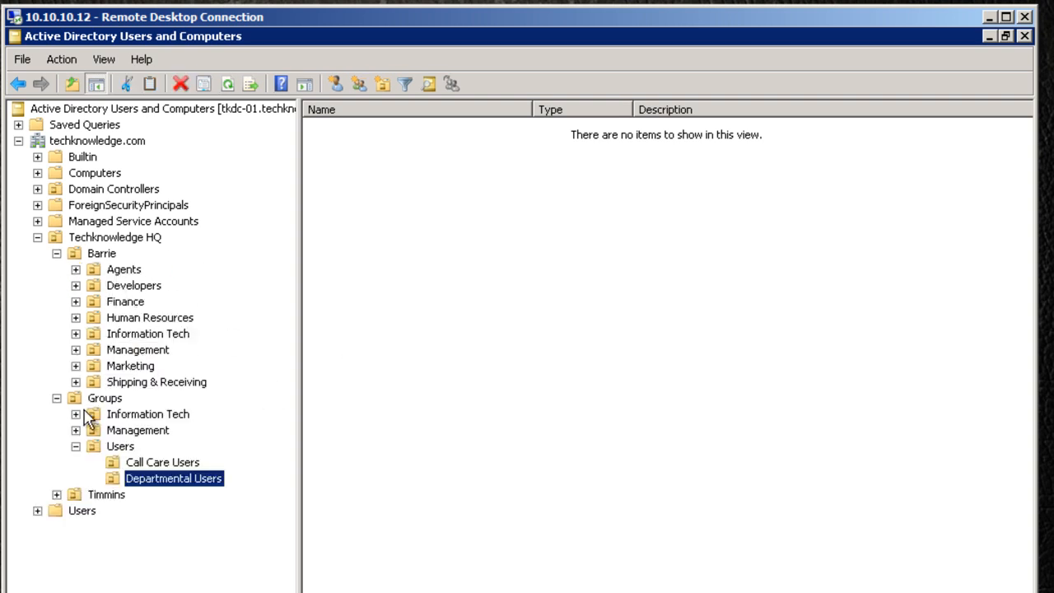
{"action": "left_click", "coordinate": [55, 252]}
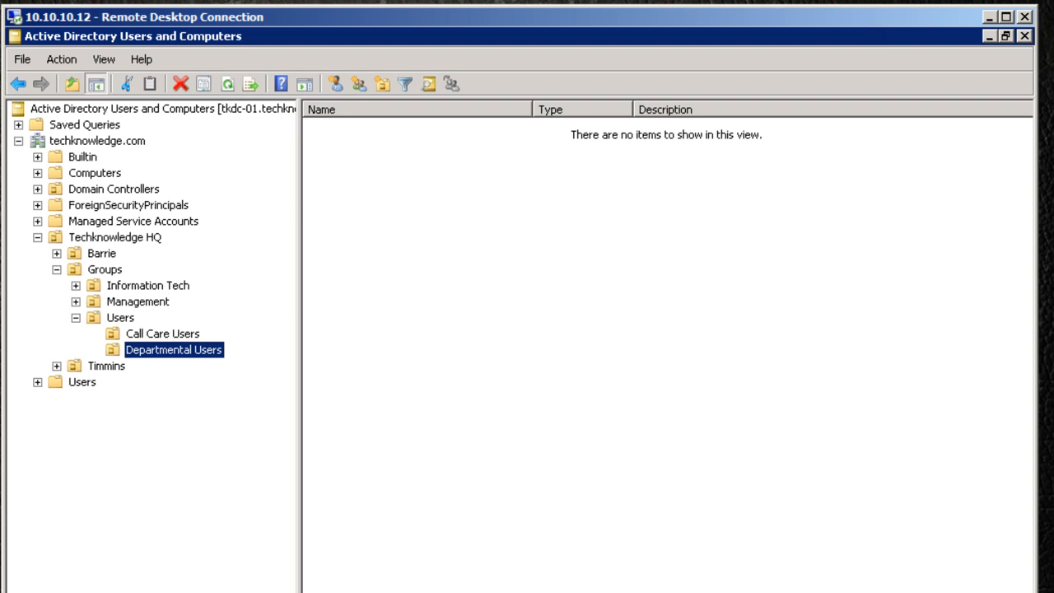
{"action": "key", "text": "Up"}
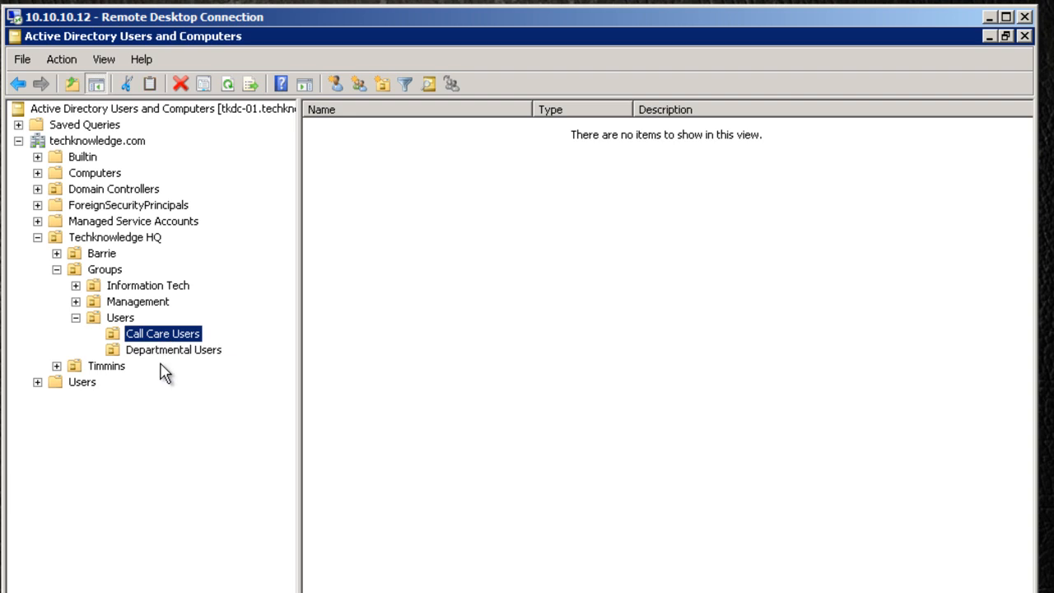
- Examine the Management unit inside Groups and the Help Desk Admin unit under Groups' Information Tech
{"action": "left_click", "coordinate": [75, 302]}
{"action": "left_click", "coordinate": [116, 305]}
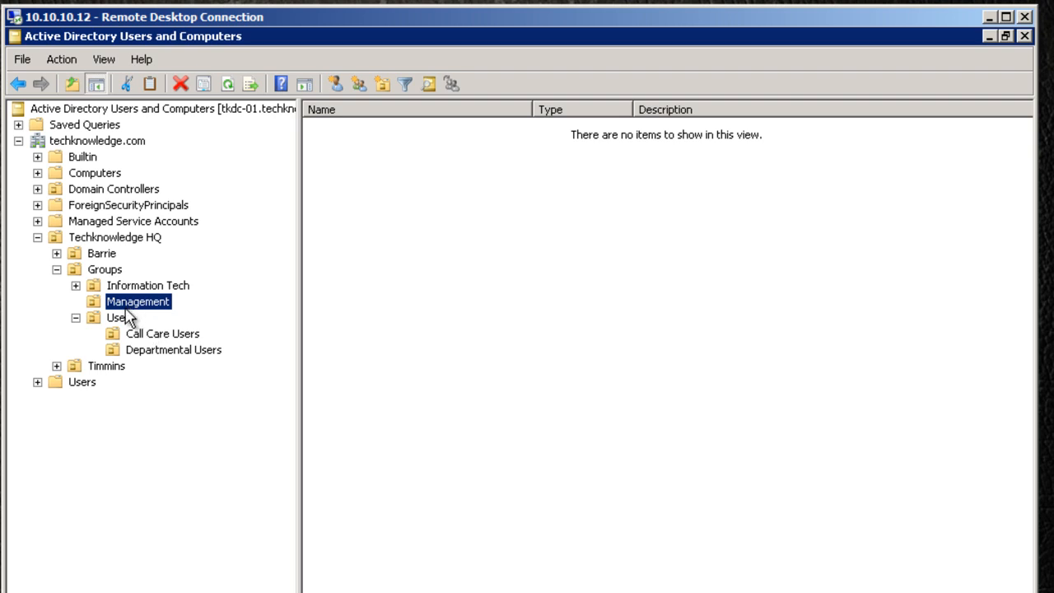
{"action": "double_click", "coordinate": [87, 285]}
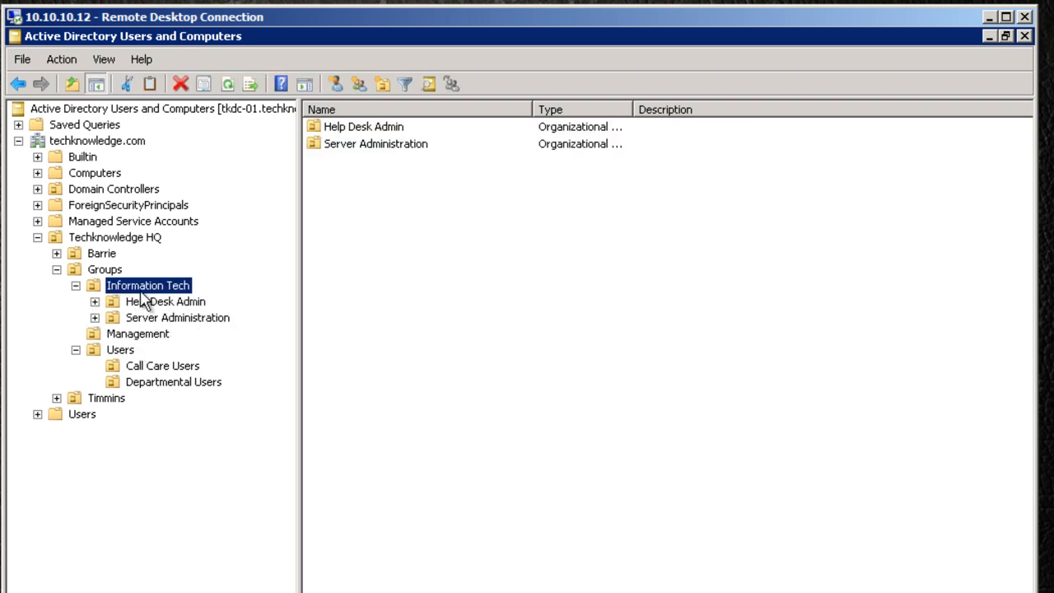
{"action": "left_click", "coordinate": [167, 306]}
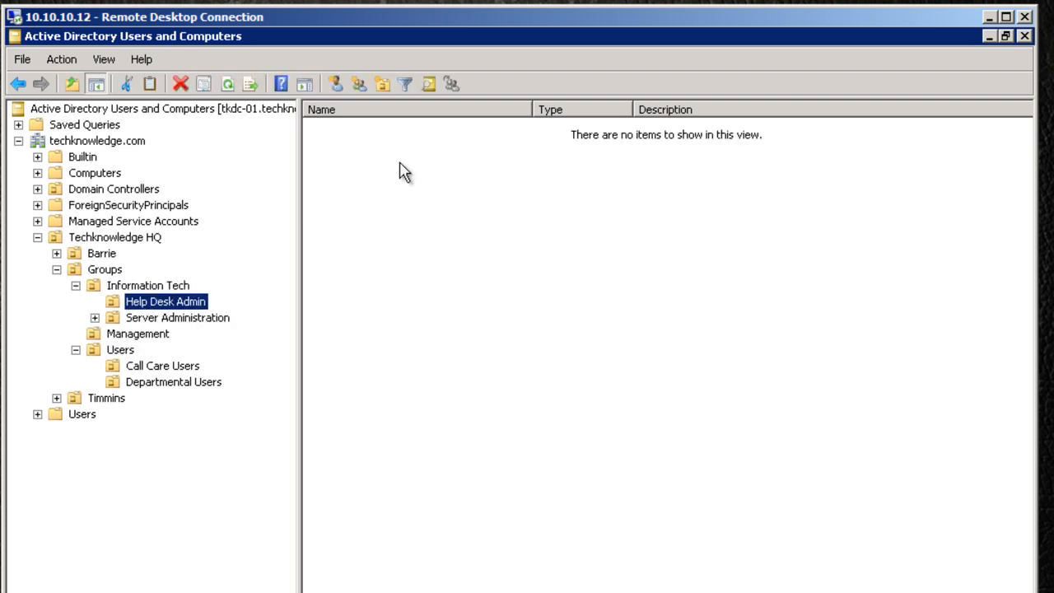
{"action": "left_click_drag", "start_coordinate": [384, 183], "coordinate": [550, 307]}
{"action": "mouse_move", "coordinate": [414, 197]}
{"action": "left_mouse_down"}
{"action": "mouse_move", "coordinate": [646, 387]}
{"action": "mouse_move", "coordinate": [641, 381]}
{"action": "left_mouse_up"}
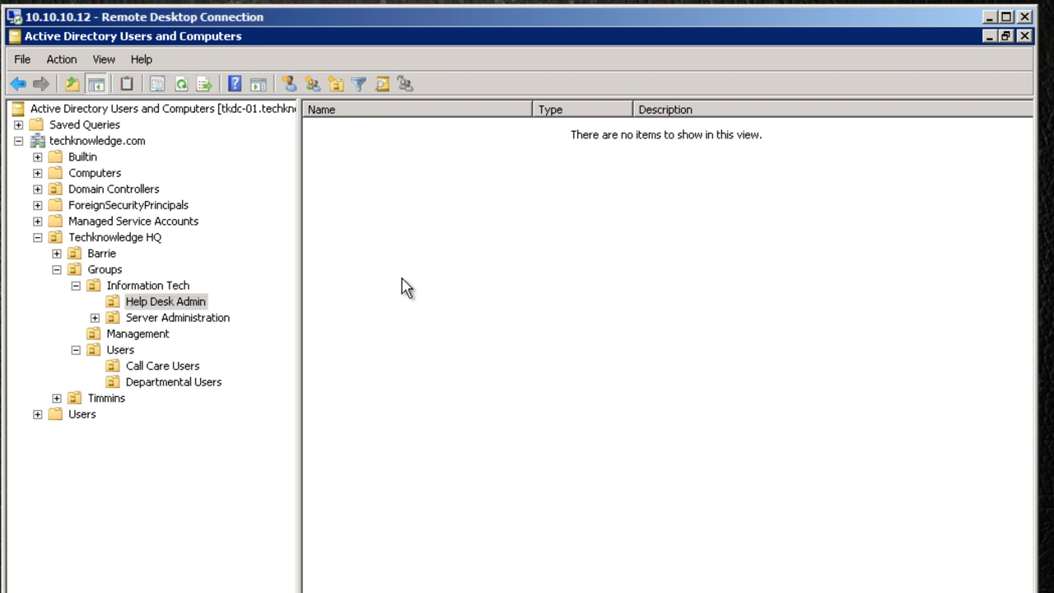
- Expand Server Administration under Groups' Information Tech and examine its SharePoint, RODC, File and Backup Server units
{"action": "left_click", "coordinate": [124, 319]}
{"action": "left_click", "coordinate": [94, 319]}
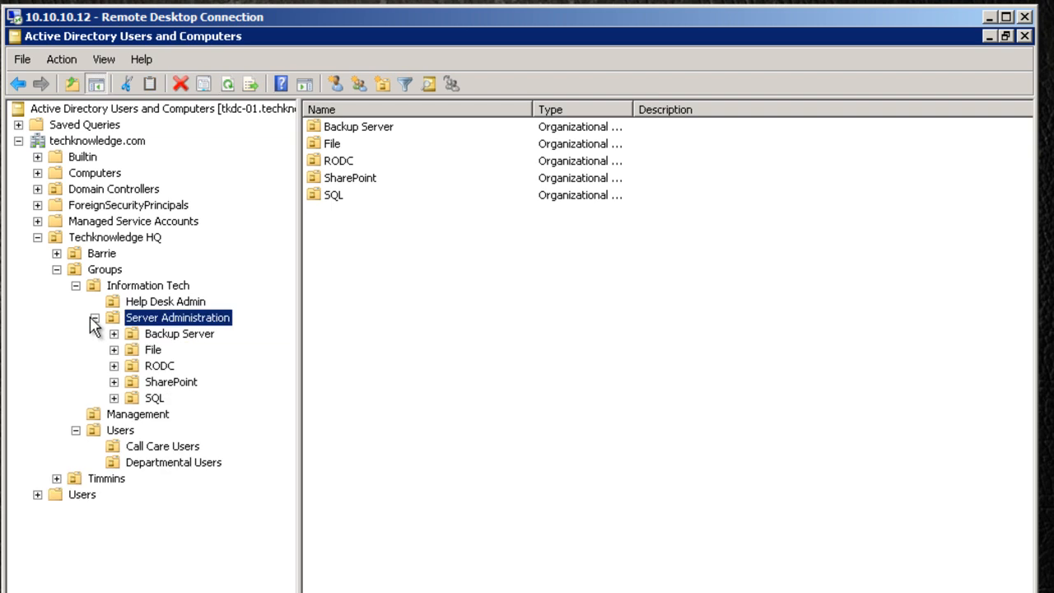
{"action": "left_click", "coordinate": [184, 382]}
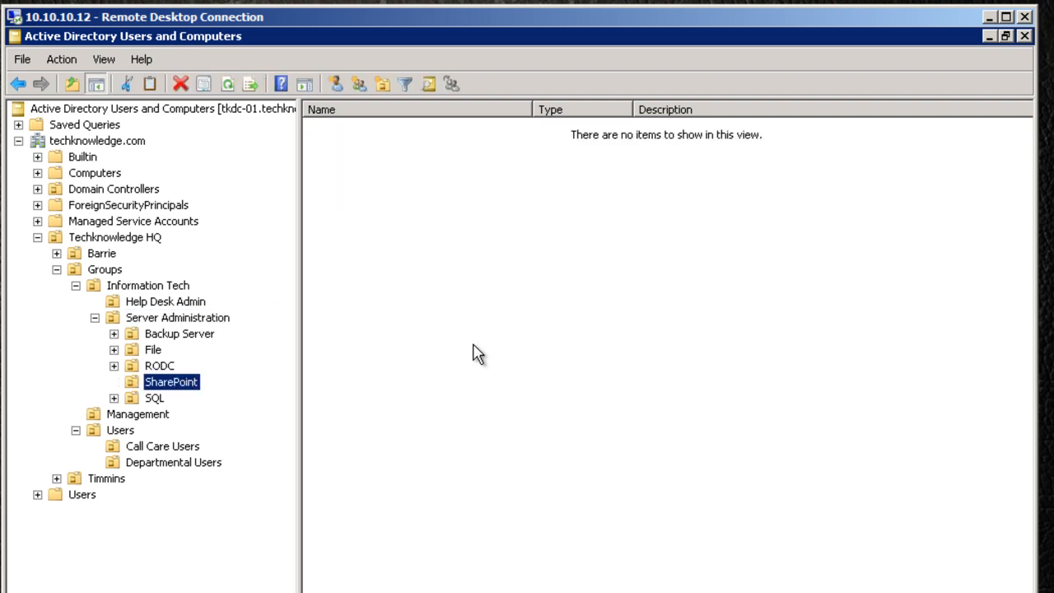
{"action": "left_click", "coordinate": [161, 365]}
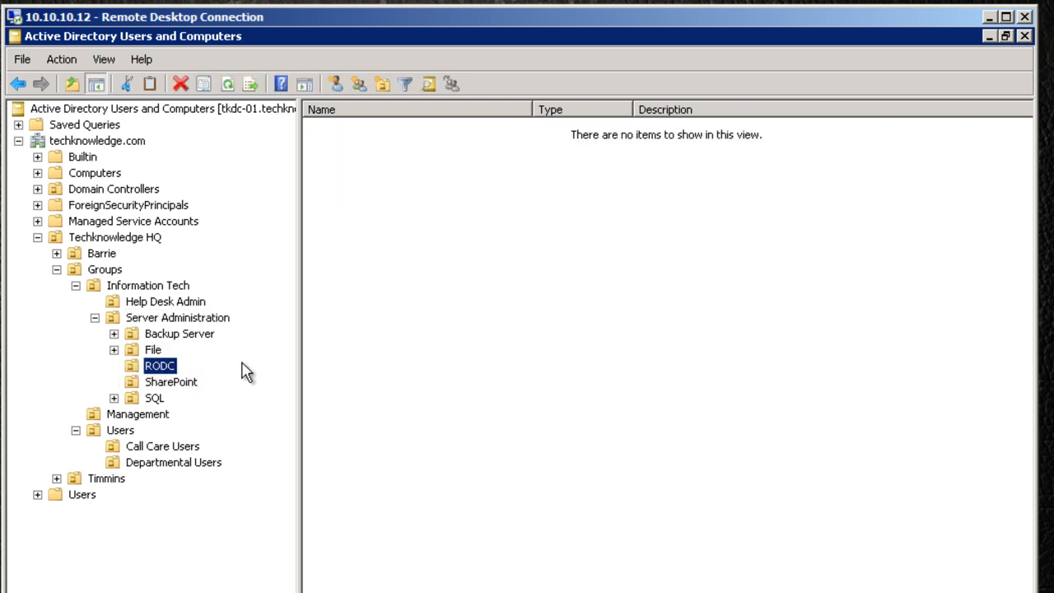
{"action": "left_click", "coordinate": [162, 349]}
{"action": "left_click", "coordinate": [170, 335]}
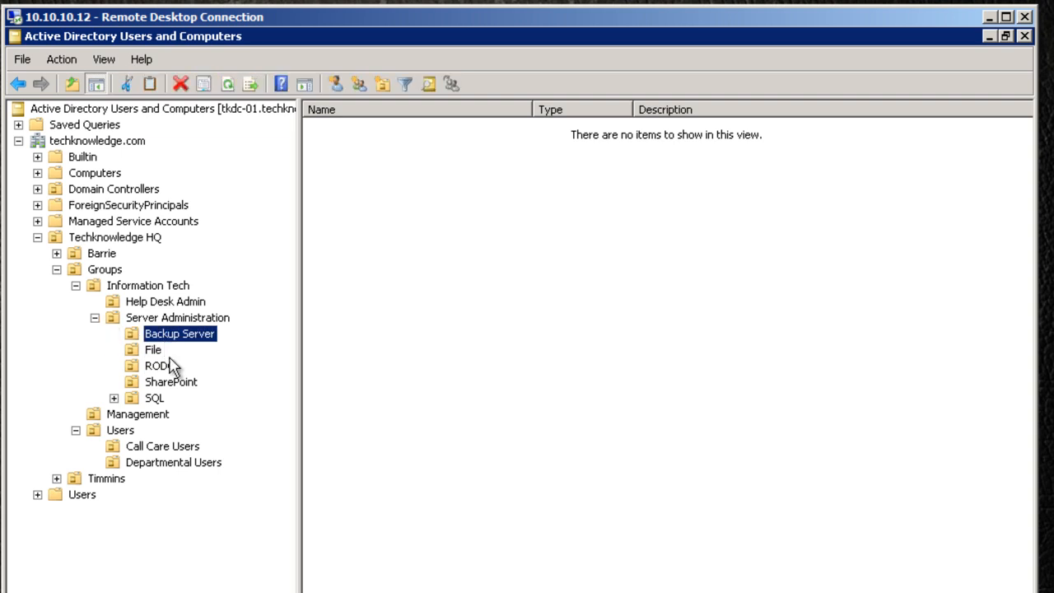
- Collapse the Server Administration, Information Tech, Groups and Techknowledge HQ branches of the directory tree
{"action": "left_click", "coordinate": [452, 288]}
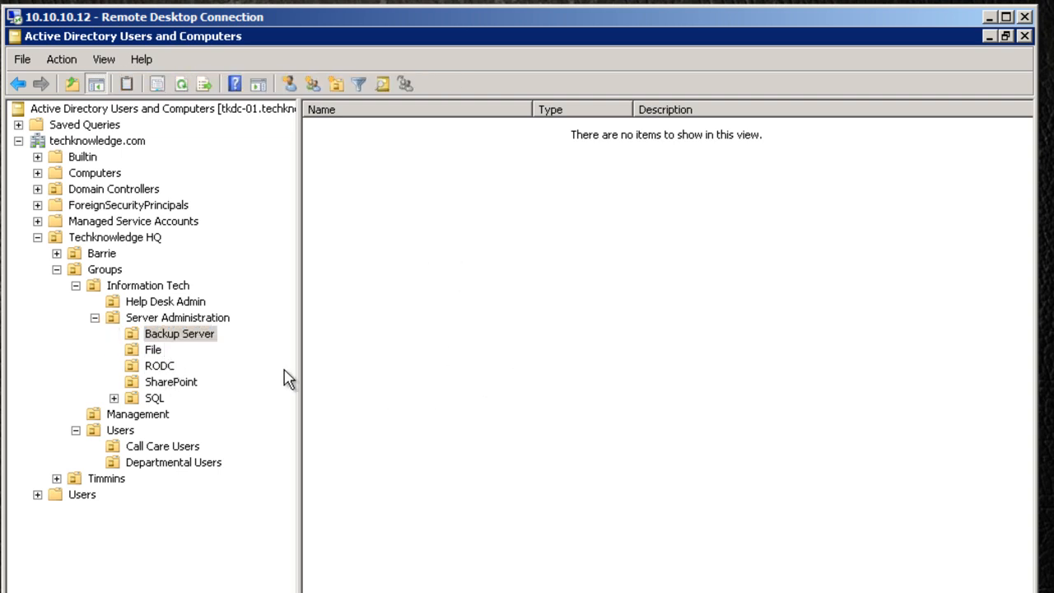
{"action": "left_click", "coordinate": [94, 317]}
{"action": "left_click", "coordinate": [74, 285]}
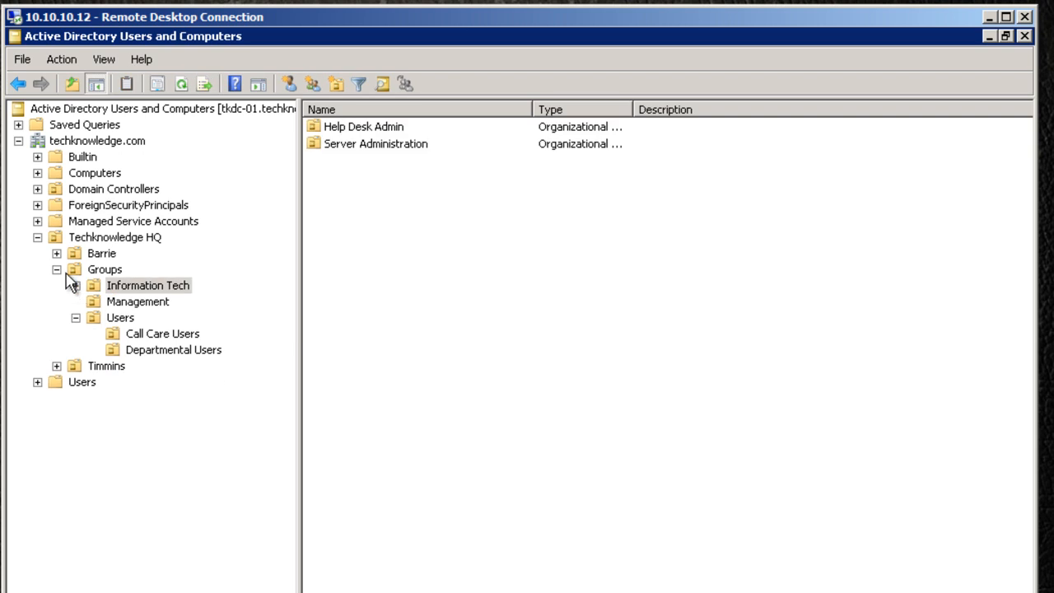
{"action": "left_click", "coordinate": [56, 270]}
{"action": "left_click", "coordinate": [37, 237]}
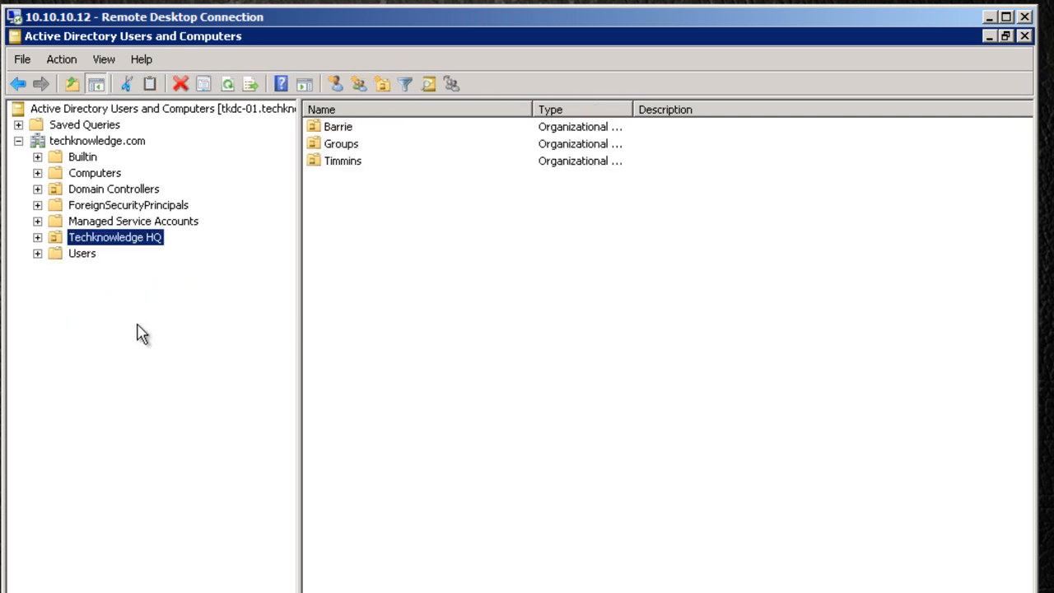
- Expand Techknowledge HQ, Barrie and its Information Tech unit, and show the contents of the Management unit inside it
{"action": "left_click", "coordinate": [37, 237]}
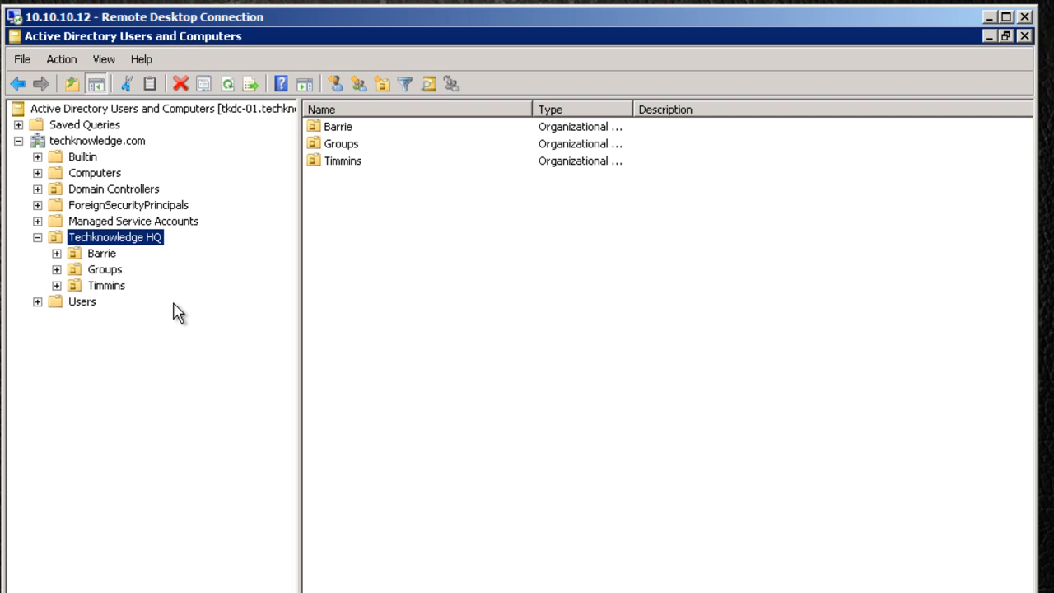
{"action": "left_click", "coordinate": [56, 254]}
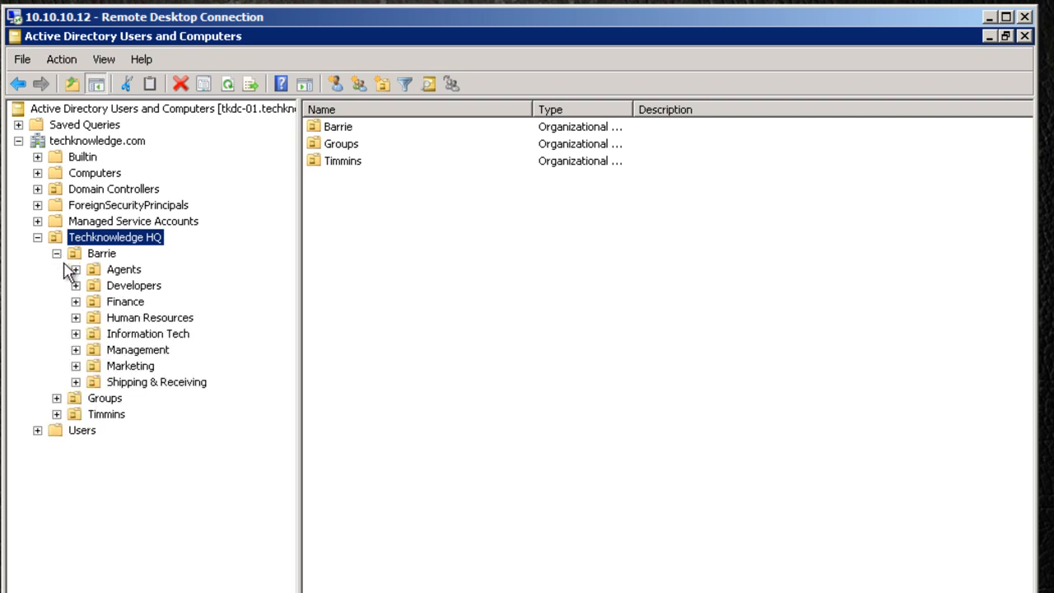
{"action": "left_click", "coordinate": [76, 333]}
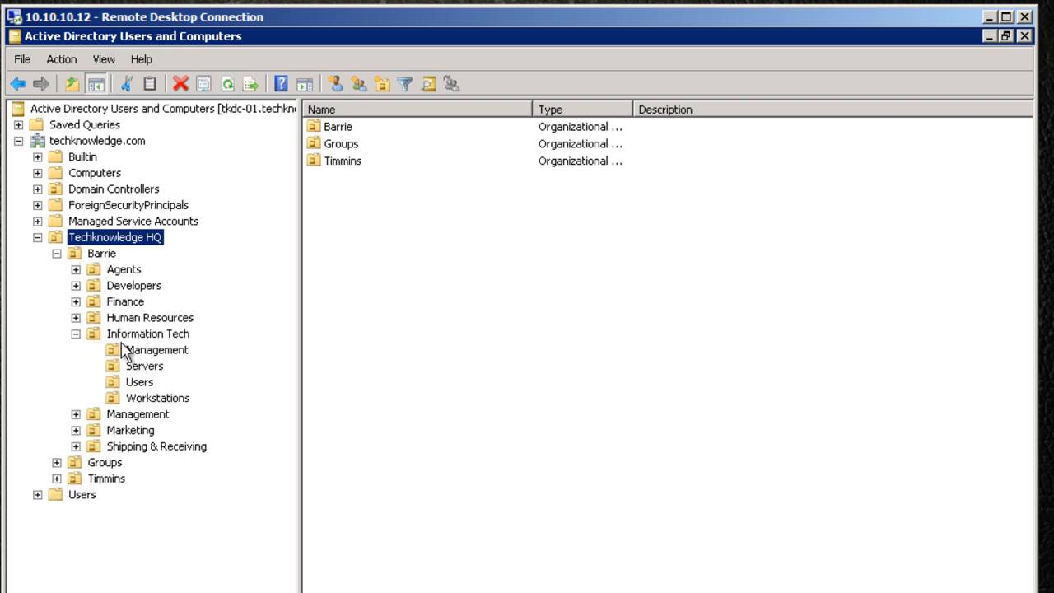
{"action": "left_click", "coordinate": [138, 352]}
{"action": "right_click", "coordinate": [392, 193]}
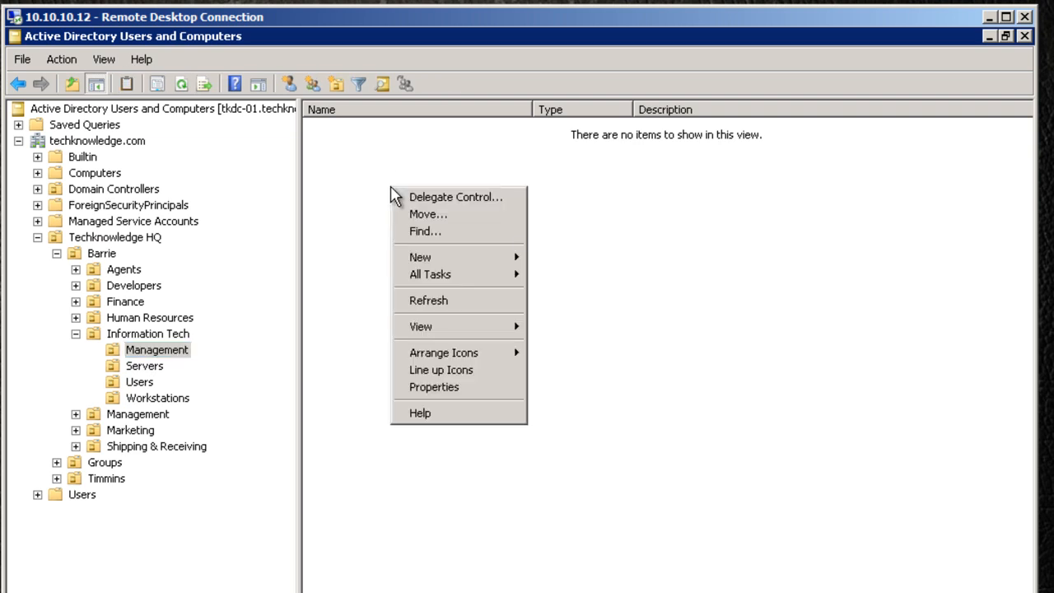
{"action": "right_click", "coordinate": [402, 163]}
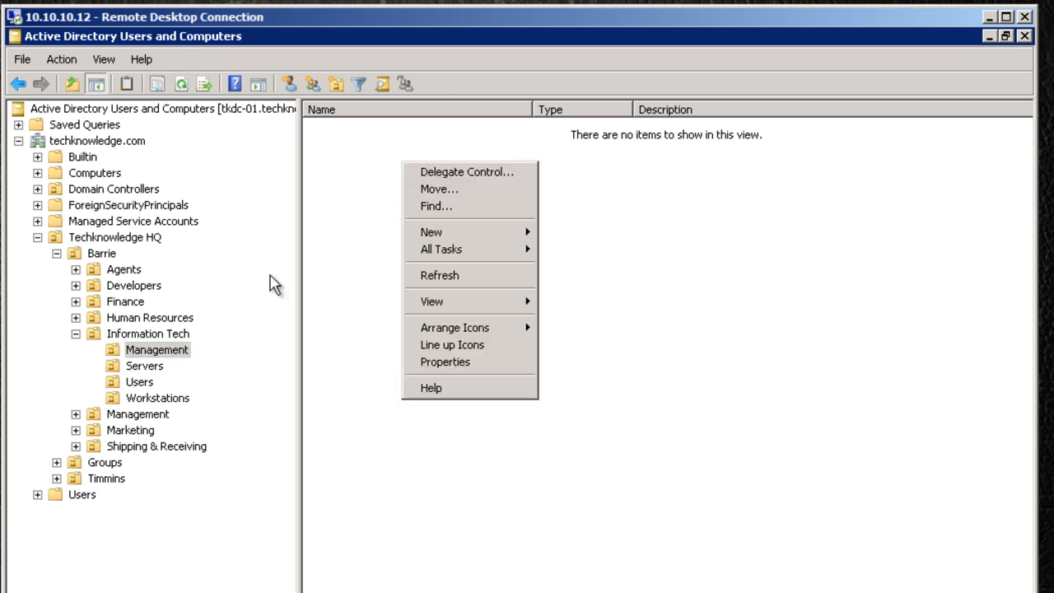
{"action": "left_click", "coordinate": [601, 273]}
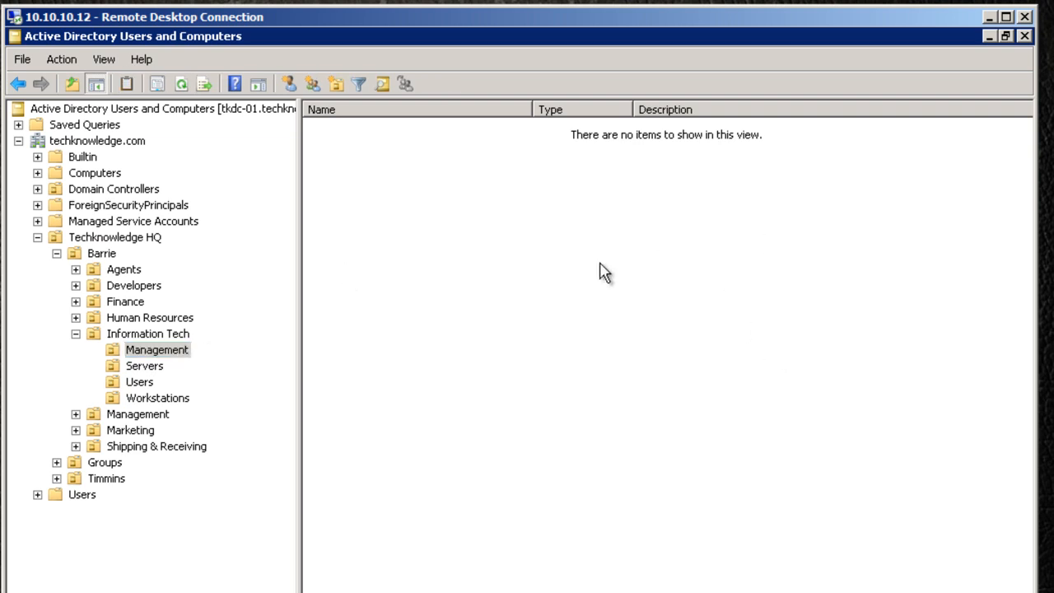
- Start a new user in Barrie's Information Tech Management unit, entering the manager's first name, last name and techknowledge.com logon name
{"action": "right_click", "coordinate": [177, 352]}
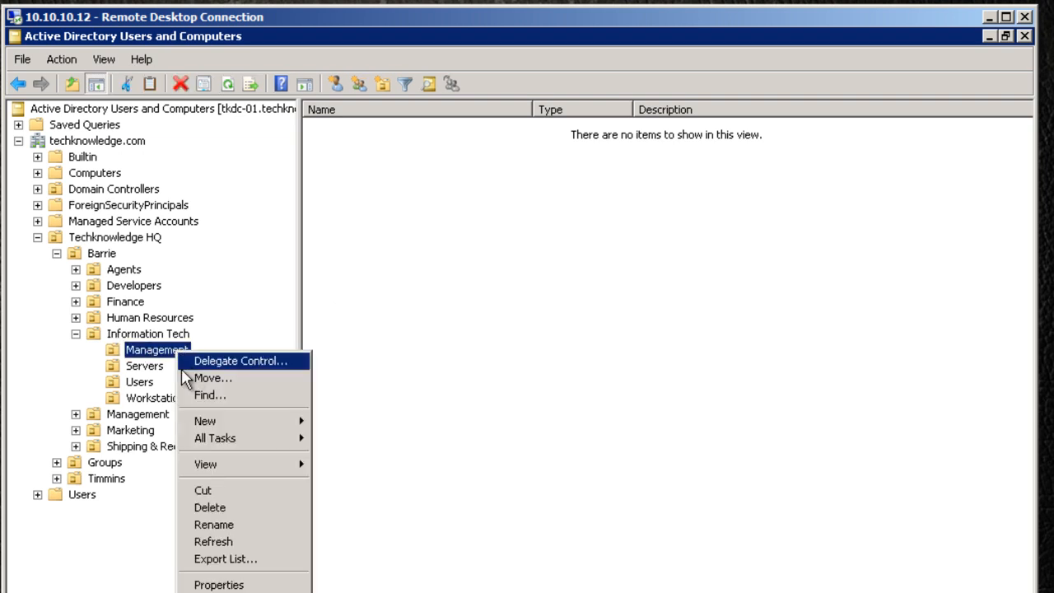
{"action": "mouse_move", "coordinate": [256, 426]}
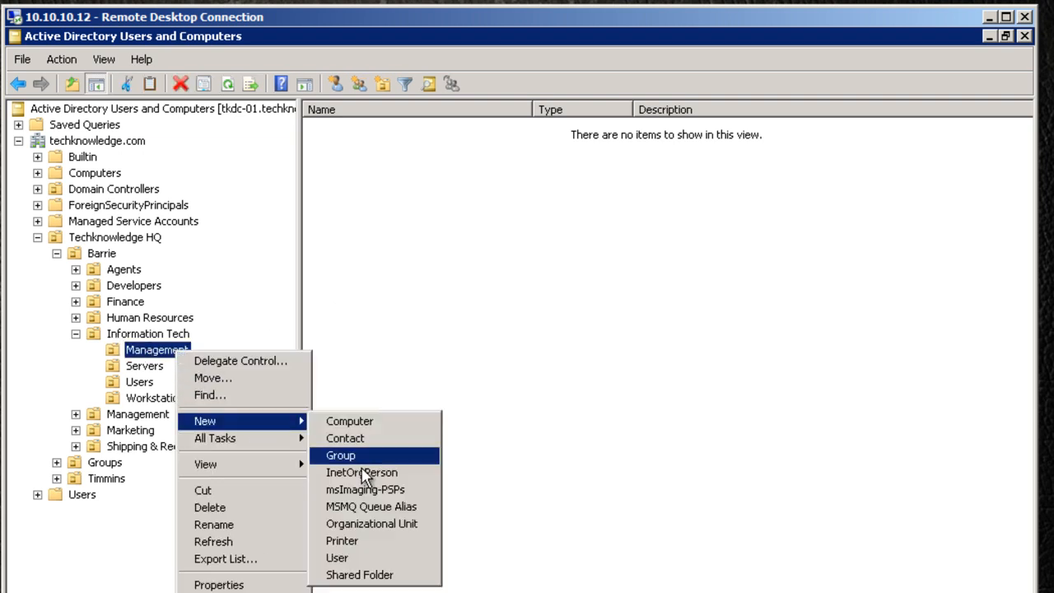
{"action": "left_click", "coordinate": [338, 558]}
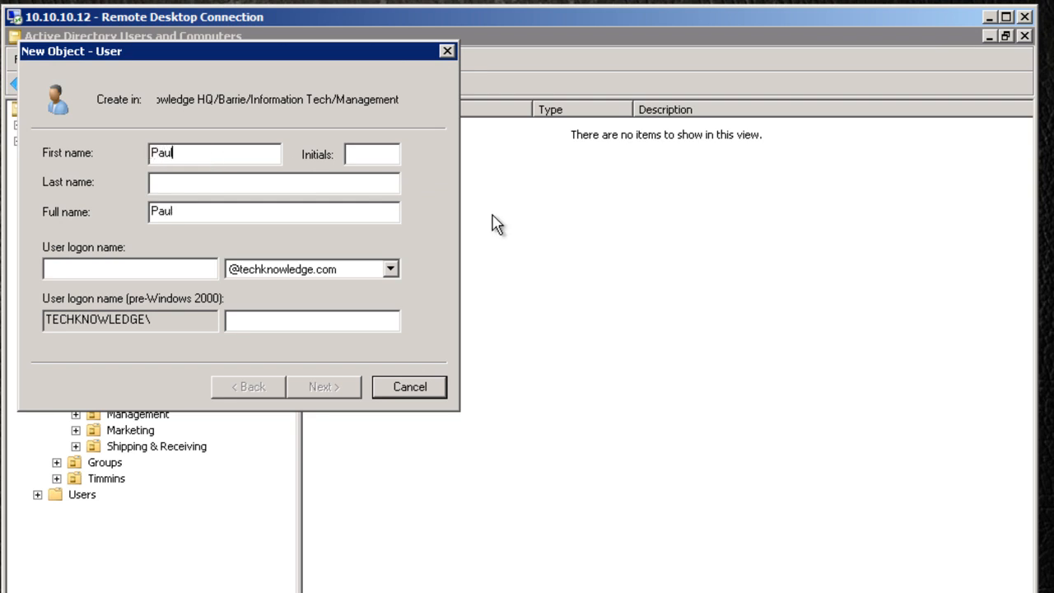
{"action": "type", "text": "St.Onge"}
{"action": "key", "text": "Tab"}
{"action": "key", "text": "Tab"}
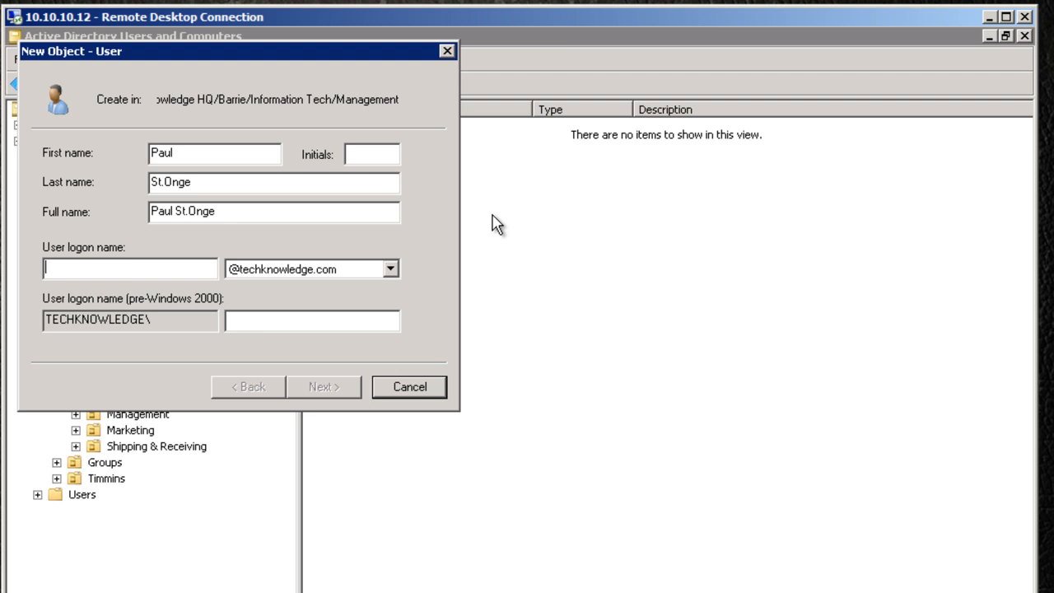
{"action": "type", "text": "ps"}
{"action": "key", "text": "Tab"}
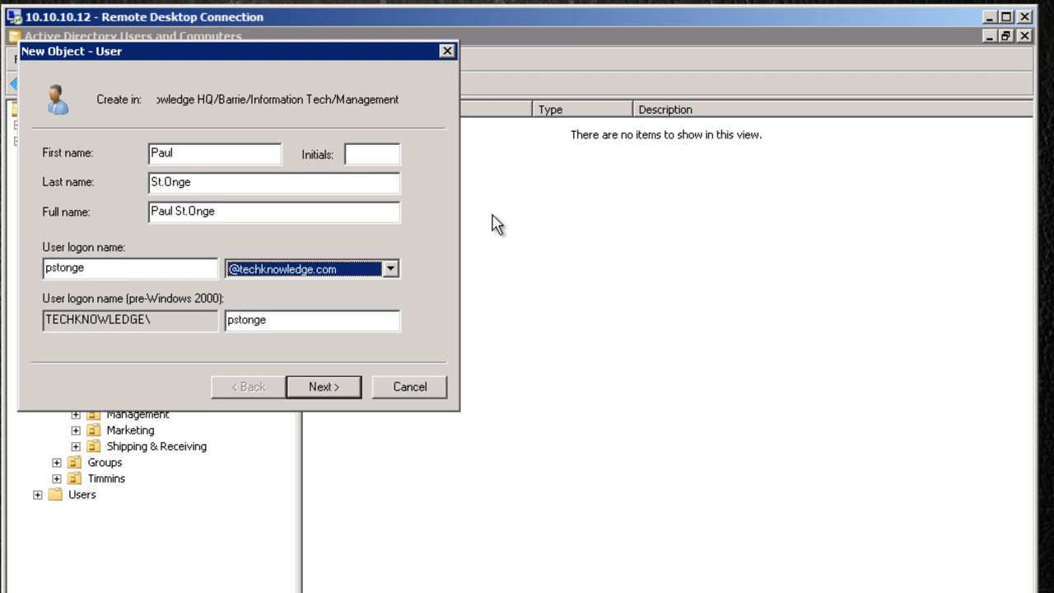
{"action": "key", "text": "Tab"}
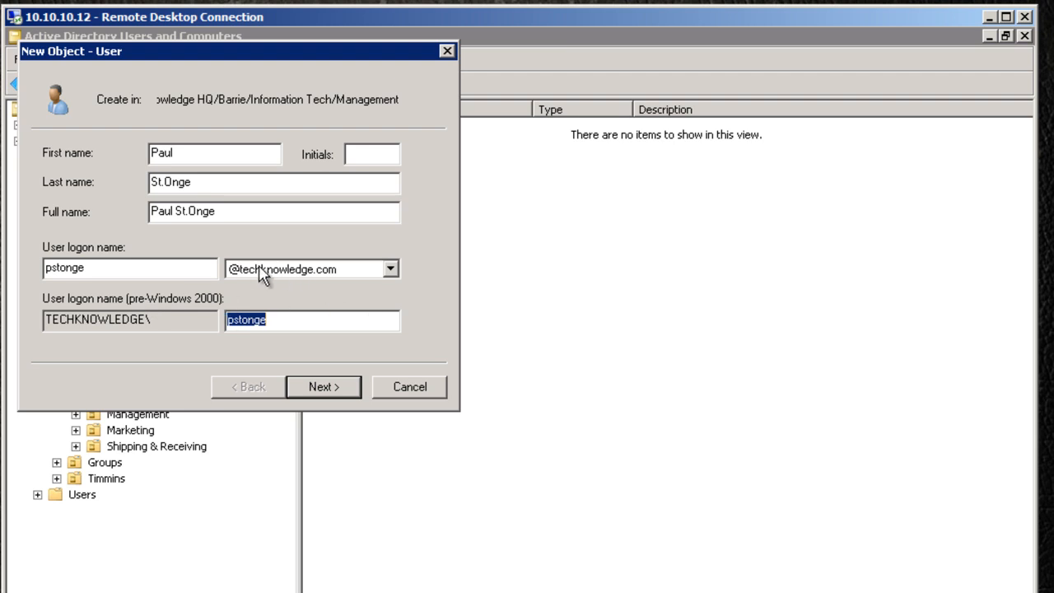
- Enter and confirm the account password, drop the forced change at next logon, prevent the user from changing it, and make it never expire
{"action": "left_click", "coordinate": [312, 394]}
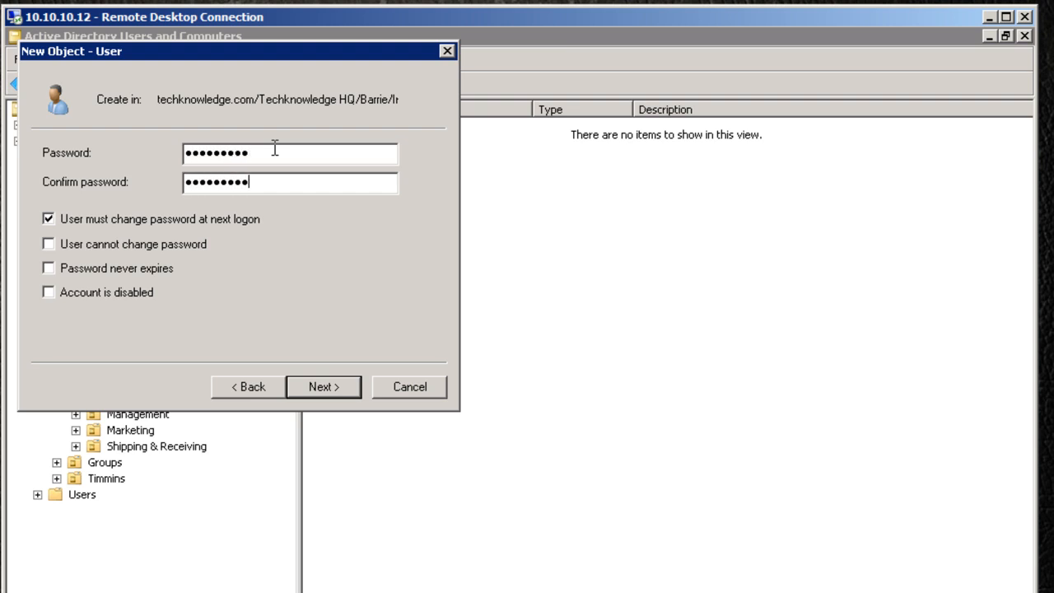
{"action": "left_click", "coordinate": [47, 219]}
{"action": "left_click", "coordinate": [49, 244]}
{"action": "left_click", "coordinate": [48, 268]}
{"action": "left_click", "coordinate": [49, 245]}
{"action": "left_click_drag", "start_coordinate": [287, 152], "coordinate": [170, 146]}
{"action": "left_click", "coordinate": [236, 156]}
{"action": "left_click_drag", "start_coordinate": [261, 157], "coordinate": [147, 192]}
{"action": "left_click", "coordinate": [264, 184]}
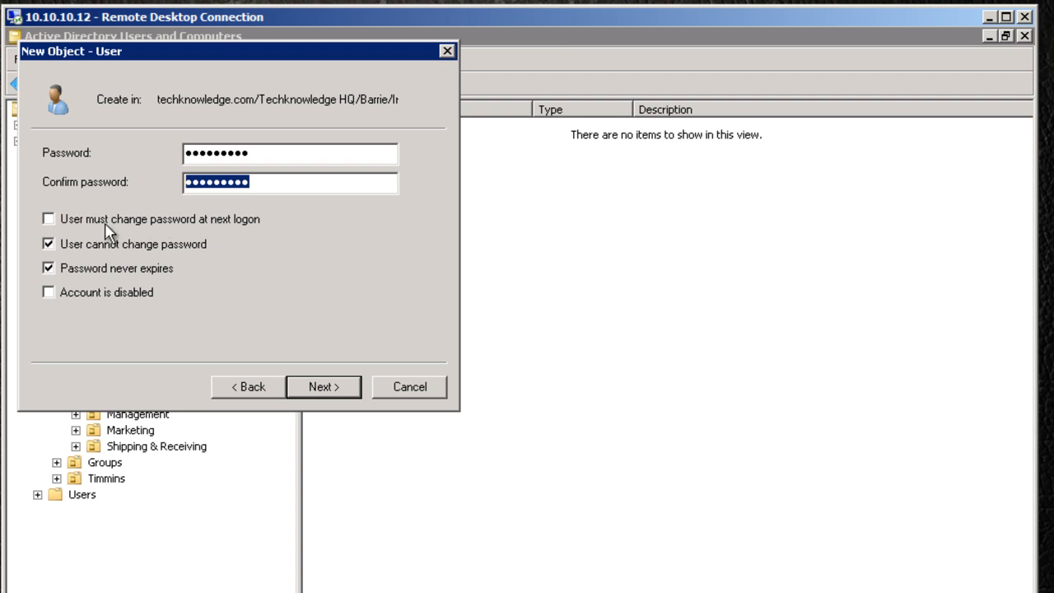
{"action": "left_click_drag", "start_coordinate": [243, 154], "coordinate": [129, 155]}
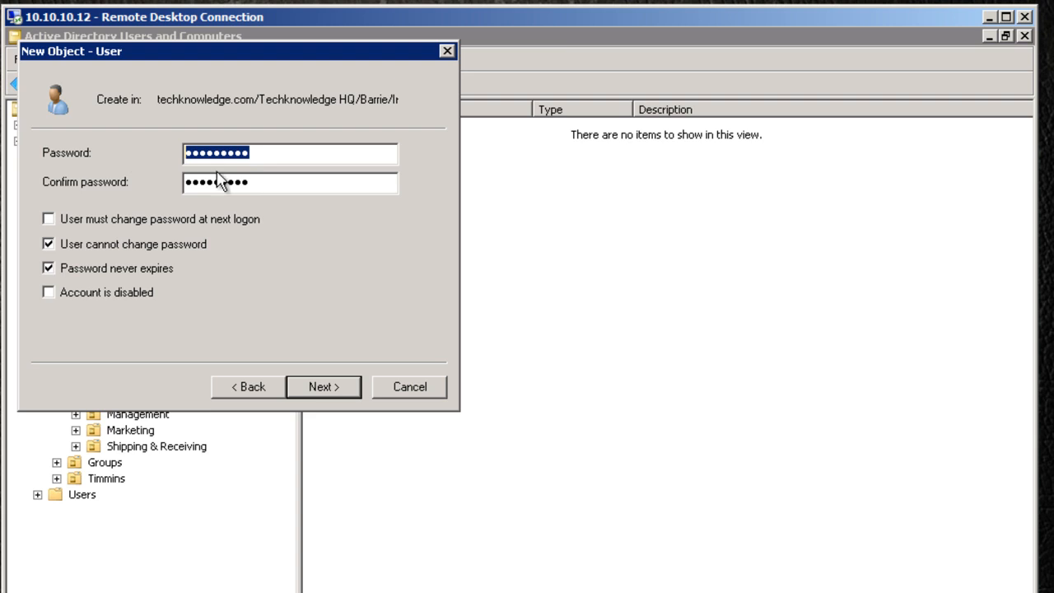
{"action": "left_click_drag", "start_coordinate": [242, 181], "coordinate": [162, 190]}
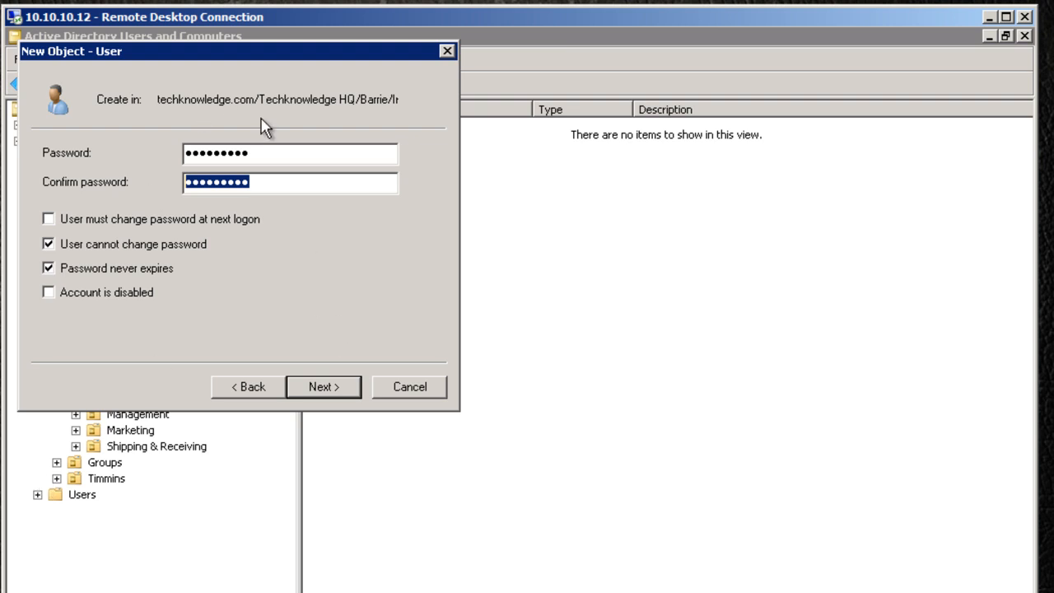
{"action": "left_click_drag", "start_coordinate": [249, 153], "coordinate": [192, 148]}
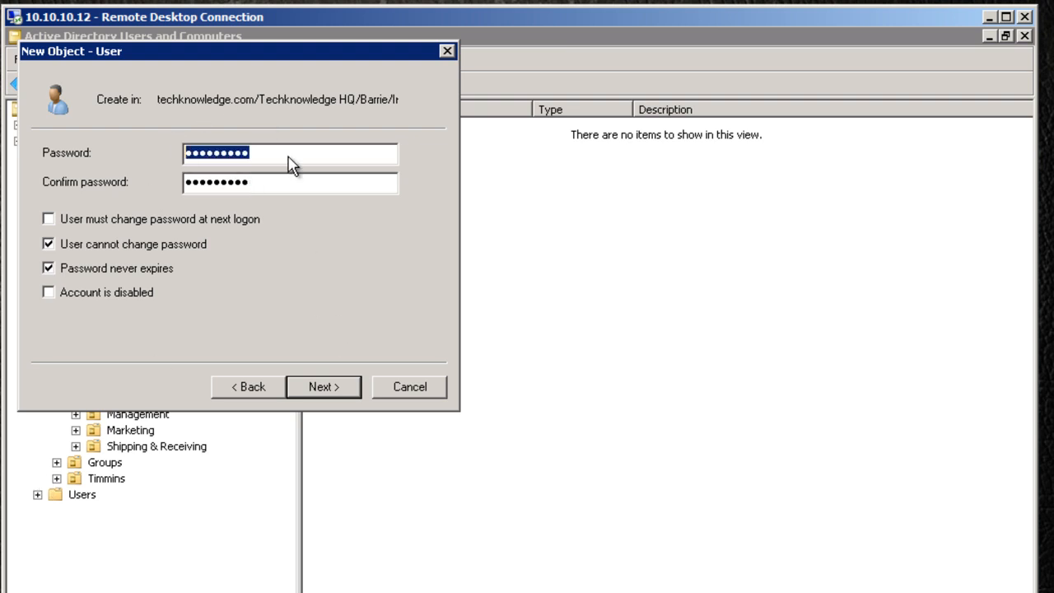
{"action": "left_click_drag", "start_coordinate": [272, 183], "coordinate": [164, 178]}
{"action": "left_click_drag", "start_coordinate": [257, 152], "coordinate": [159, 158]}
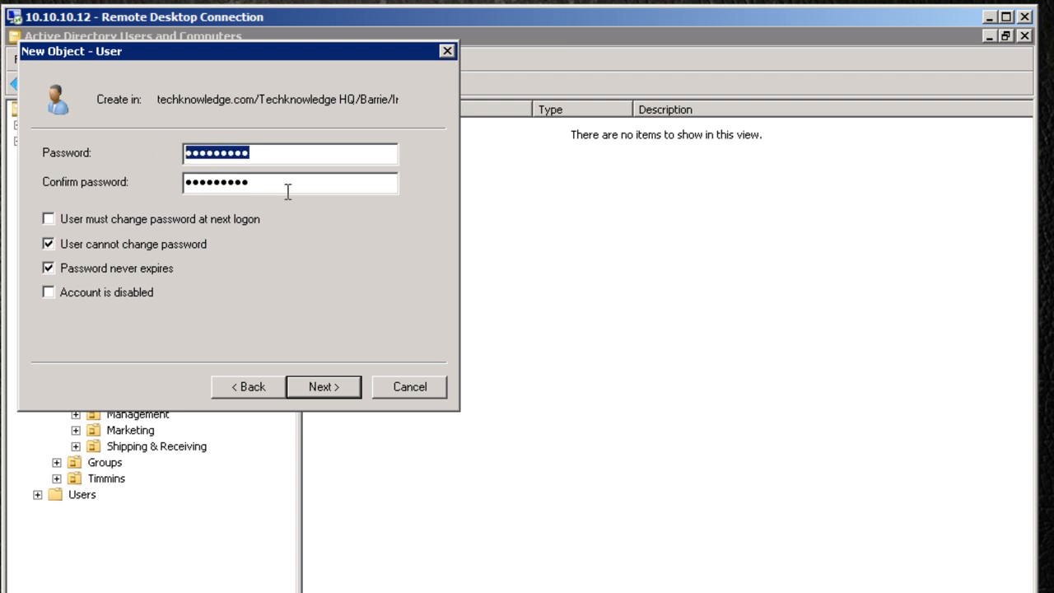
- Finish creating the new user account and open its properties
{"action": "left_click", "coordinate": [332, 386]}
{"action": "left_click", "coordinate": [339, 386]}
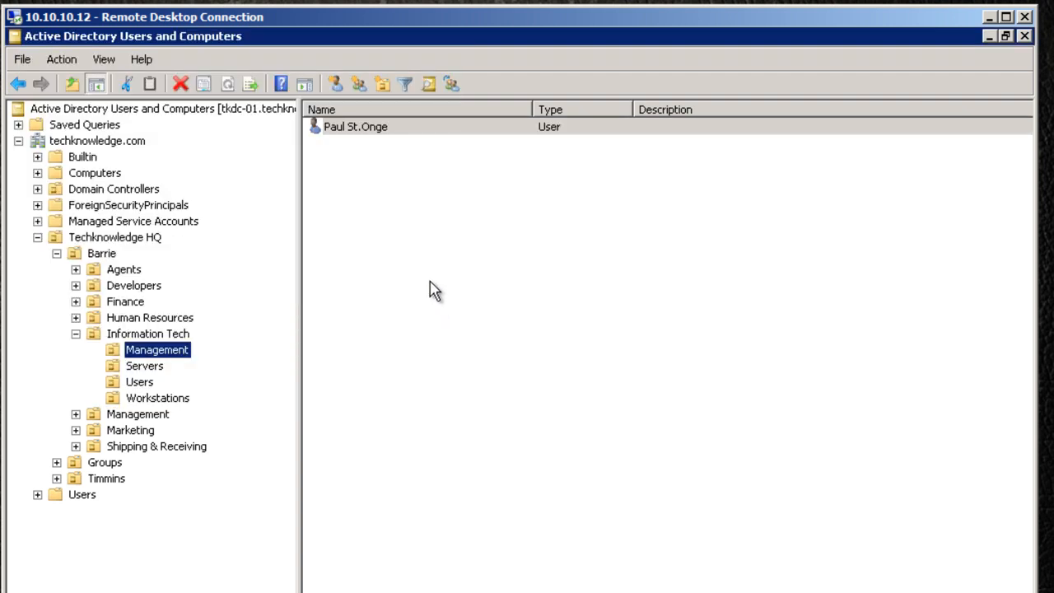
{"action": "double_click", "coordinate": [562, 128]}
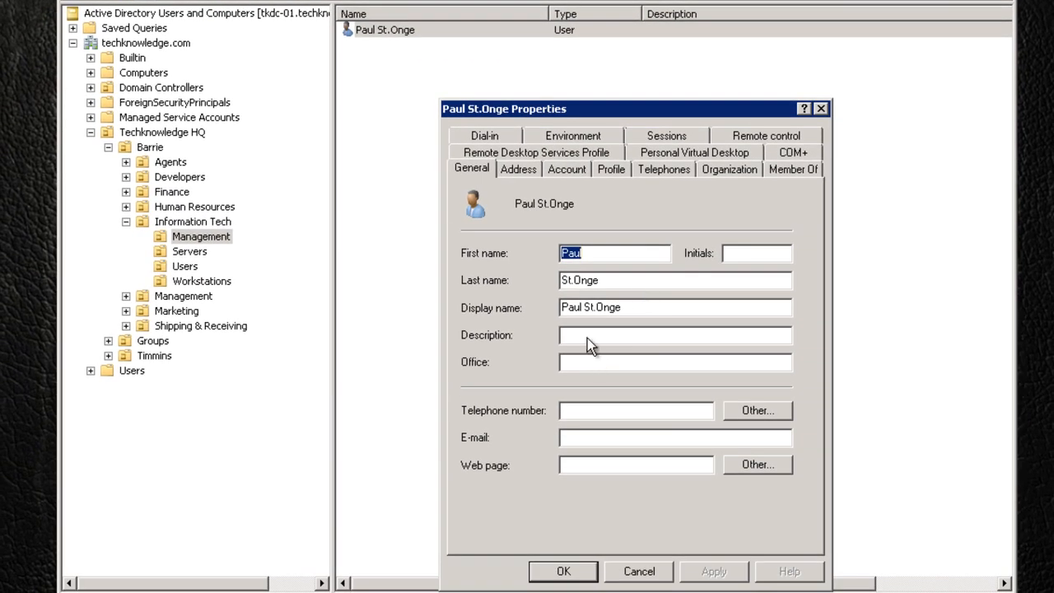
- Examine the user's general, address, account, Remote Desktop Services profile and personal virtual desktop properties, leaving the home folder on Local path
{"action": "left_click", "coordinate": [587, 338]}
{"action": "left_click", "coordinate": [516, 171]}
{"action": "left_click", "coordinate": [574, 169]}
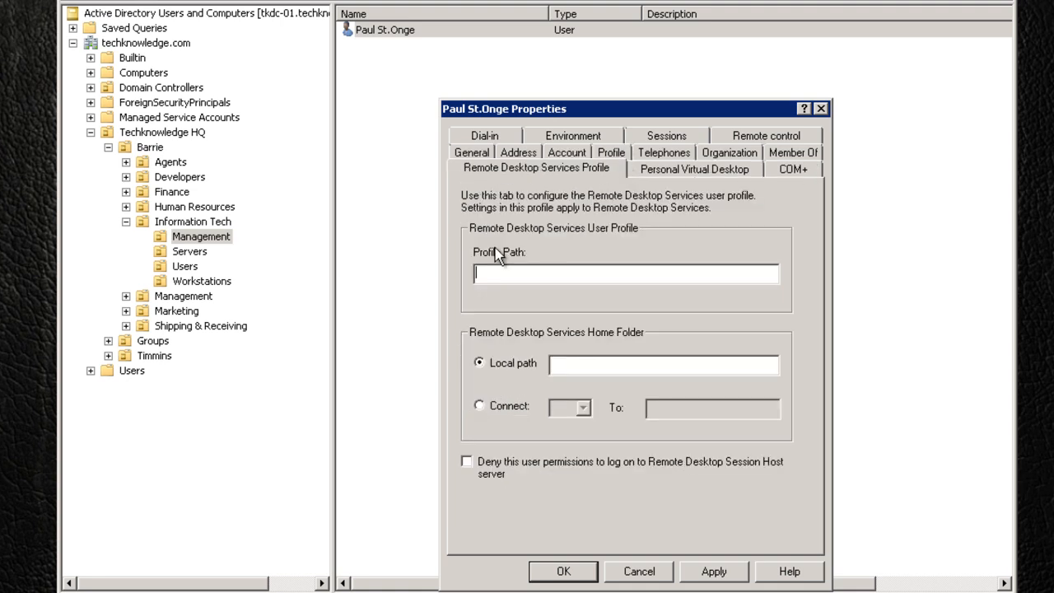
{"action": "left_click", "coordinate": [479, 406]}
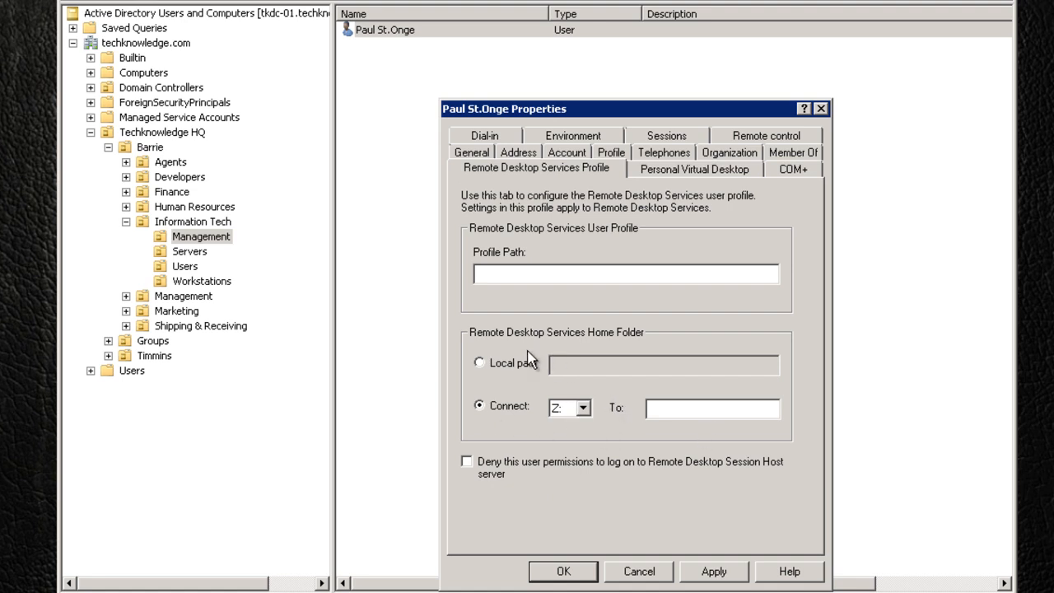
{"action": "left_click", "coordinate": [494, 363]}
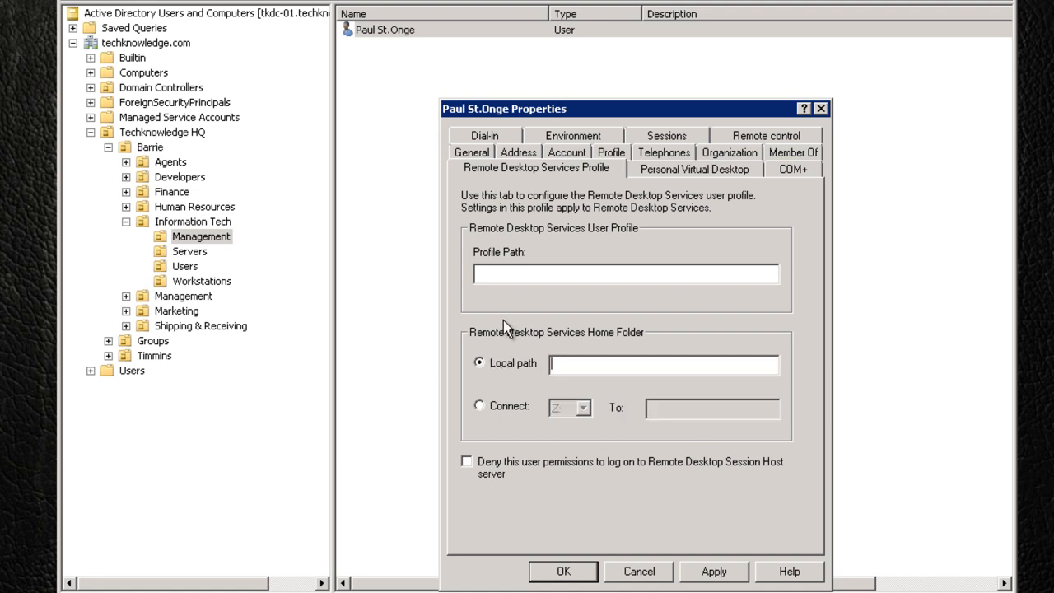
{"action": "left_click", "coordinate": [675, 172]}
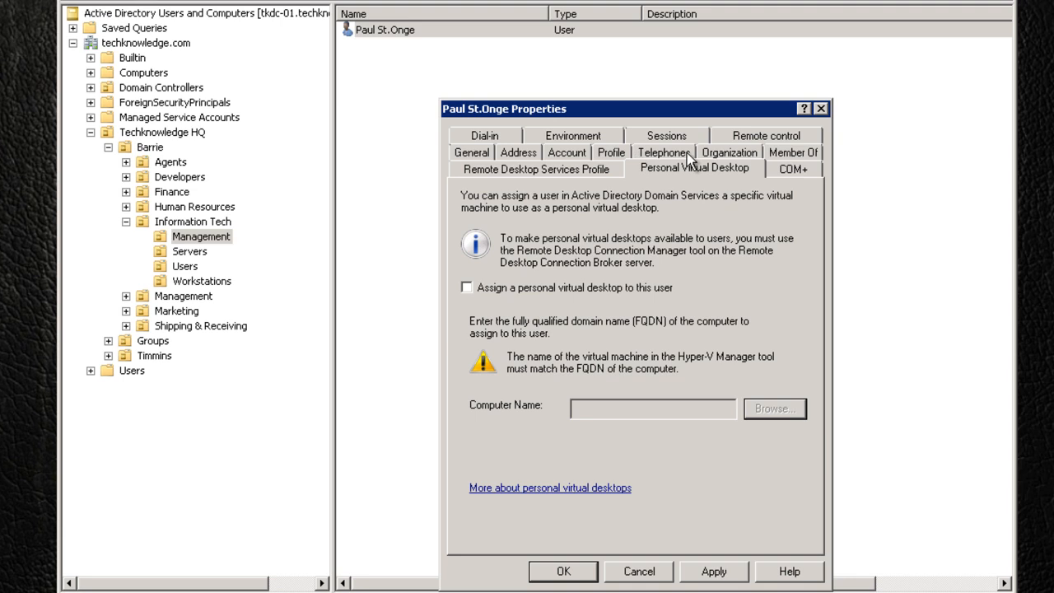
- Set the user's organization details to job title IT Manager, department Information Tech and company Techknowledge
{"action": "left_click", "coordinate": [739, 154]}
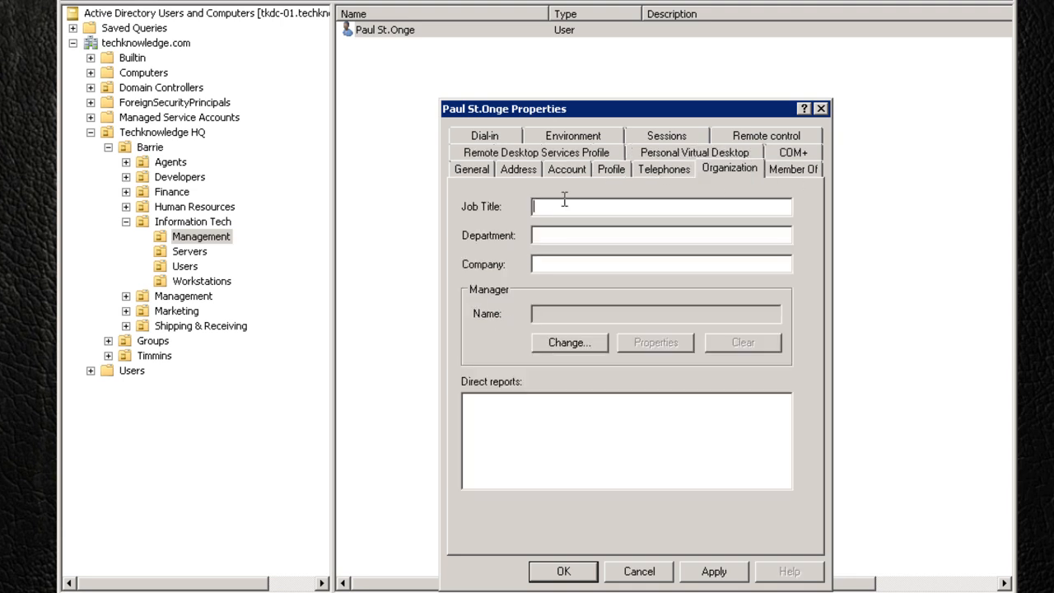
{"action": "type", "text": "IT Managee"}
{"action": "key", "text": "BackSpace"}
{"action": "type", "text": "r"}
{"action": "type", "text": "IN"}
{"action": "key", "text": "BackSpace"}
{"action": "type", "text": "nformation Tech"}
{"action": "type", "text": "Techknowl"}
{"action": "type", "text": "edge"}
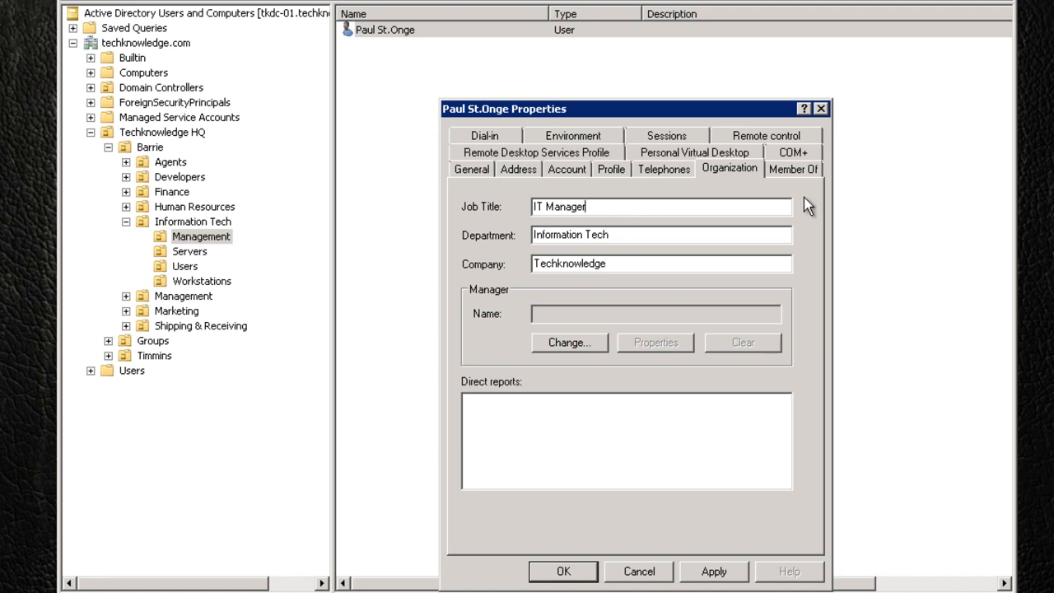
- Examine the user's group memberships, widen the Name column, and select the Domain Users entry
{"action": "left_click", "coordinate": [794, 164]}
{"action": "left_click", "coordinate": [714, 256]}
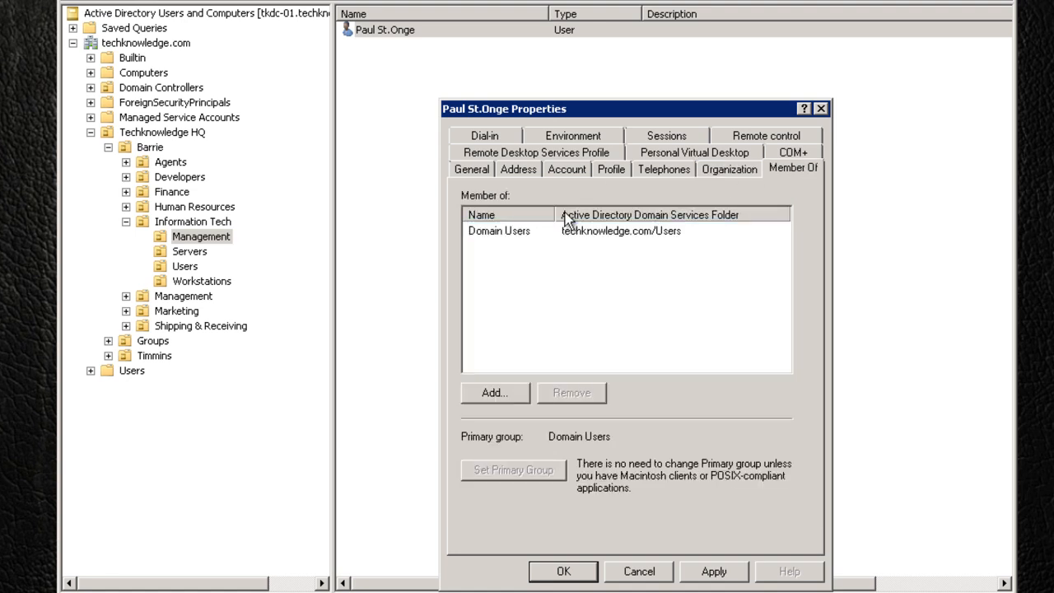
{"action": "left_click_drag", "start_coordinate": [554, 215], "coordinate": [578, 215]}
{"action": "left_click", "coordinate": [503, 233]}
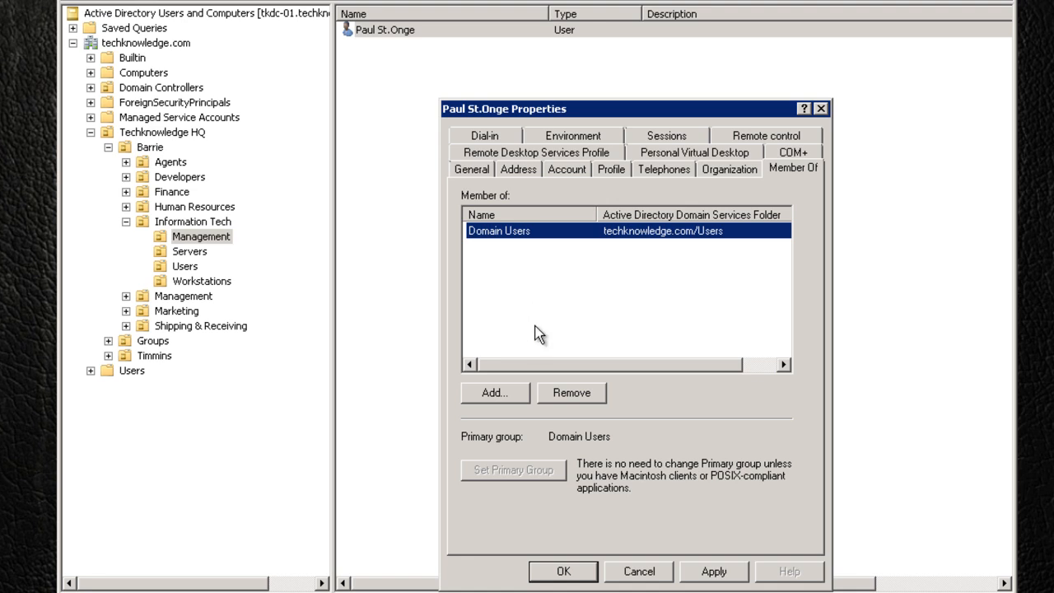
{"action": "left_click", "coordinate": [536, 295]}
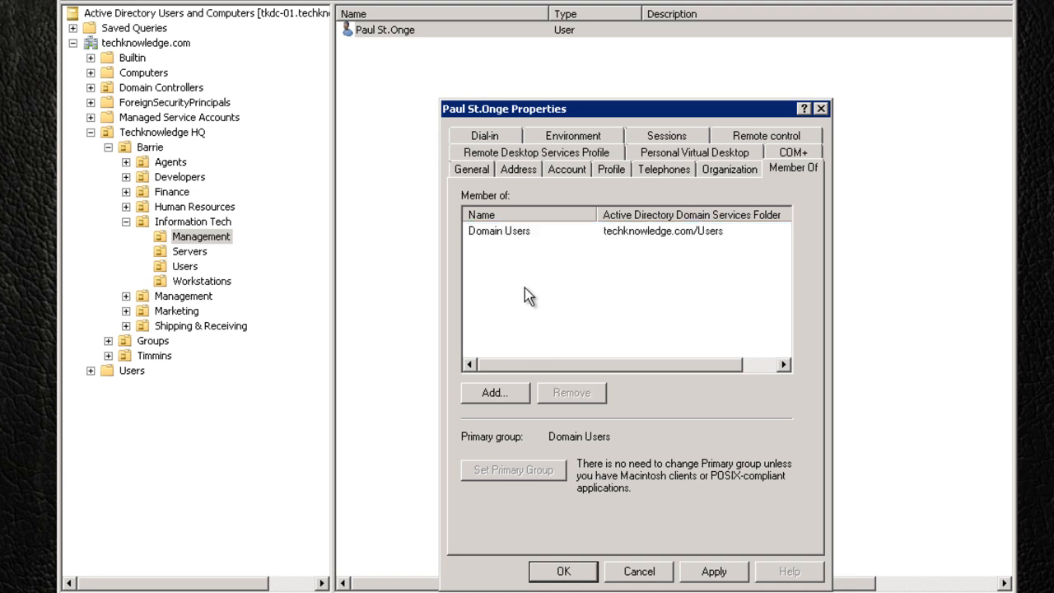
{"action": "left_click", "coordinate": [514, 233]}
- Open the advanced group search for adding memberships to the user and examine the object types, leaving Built-in security principals and Groups included
{"action": "left_click", "coordinate": [500, 395]}
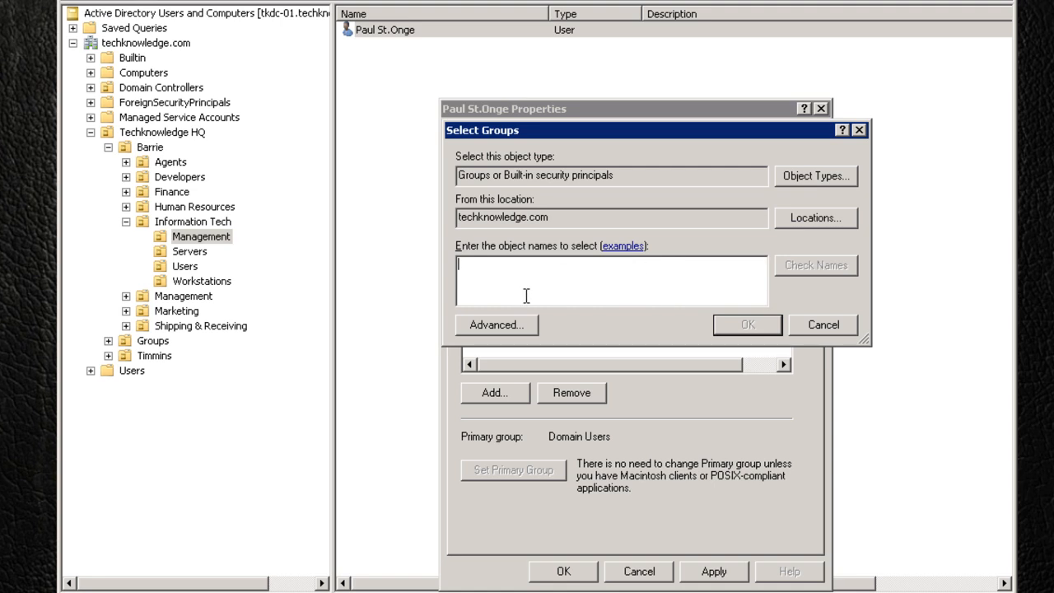
{"action": "left_click", "coordinate": [495, 323]}
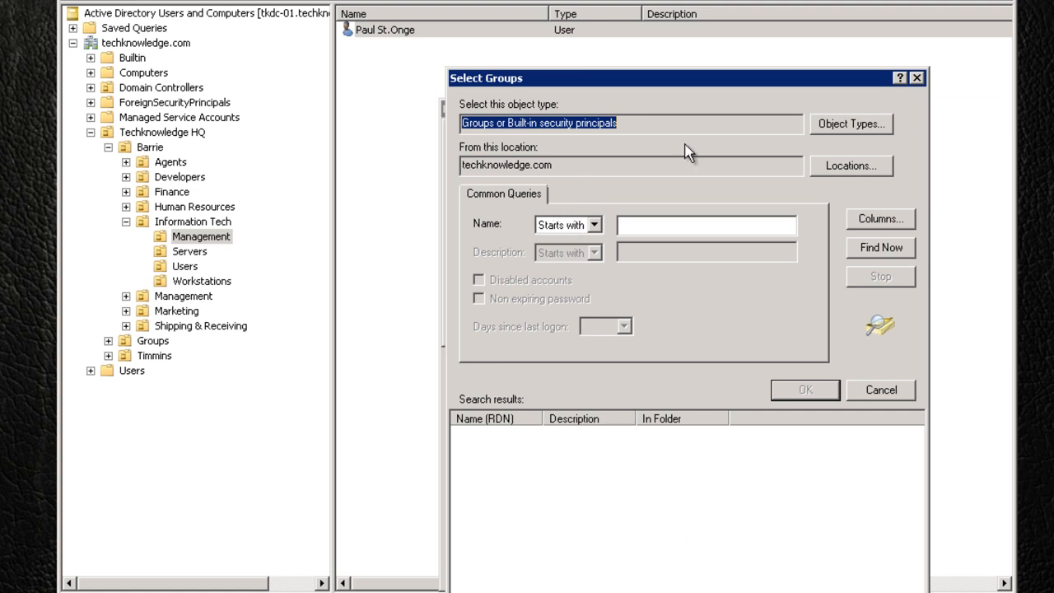
{"action": "left_click", "coordinate": [605, 122]}
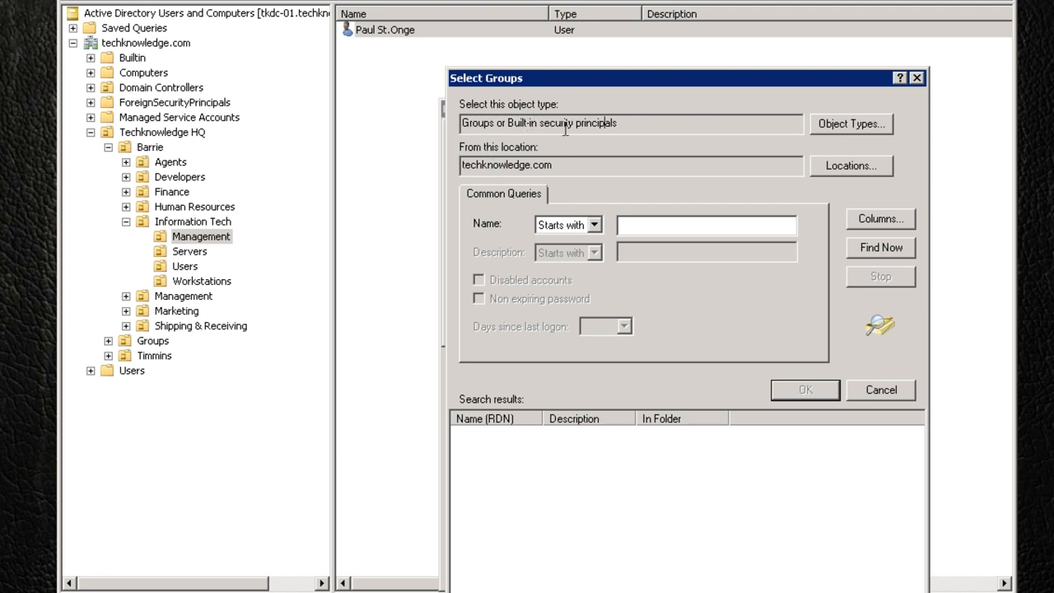
{"action": "left_click_drag", "start_coordinate": [617, 123], "coordinate": [465, 122]}
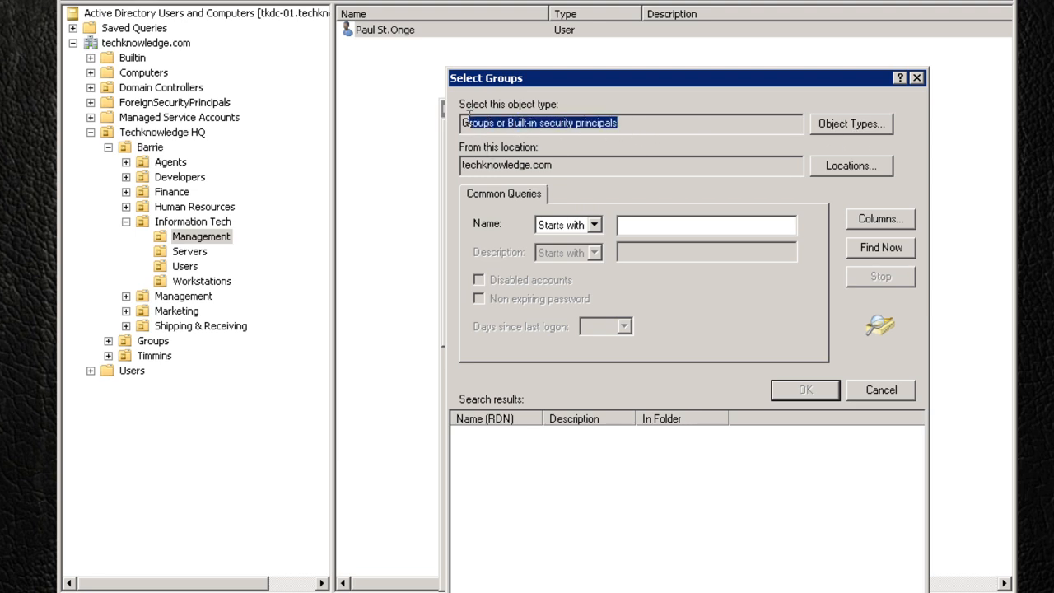
{"action": "left_click", "coordinate": [846, 126]}
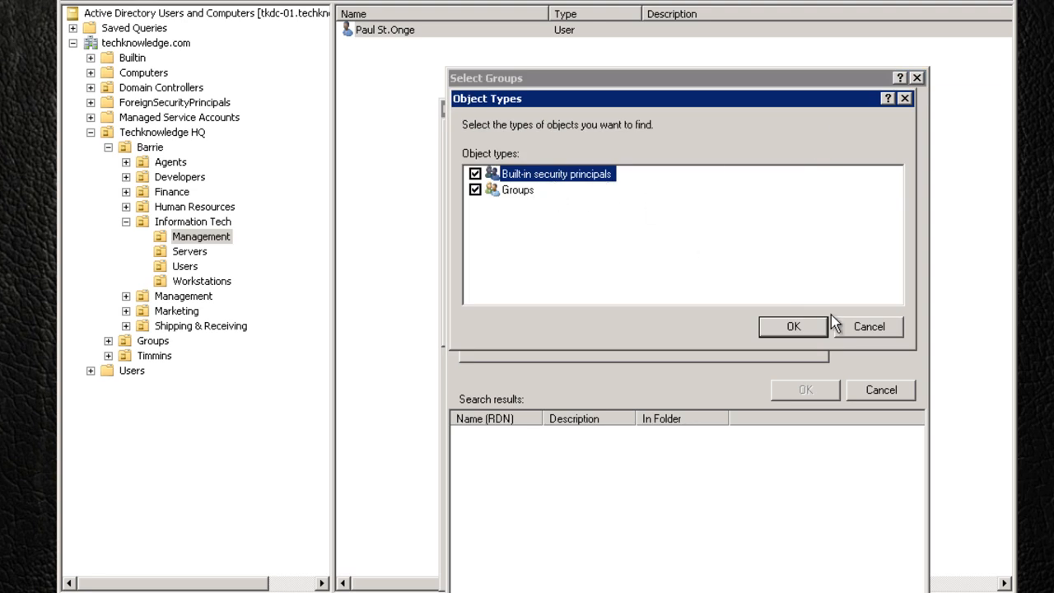
{"action": "left_click", "coordinate": [864, 333]}
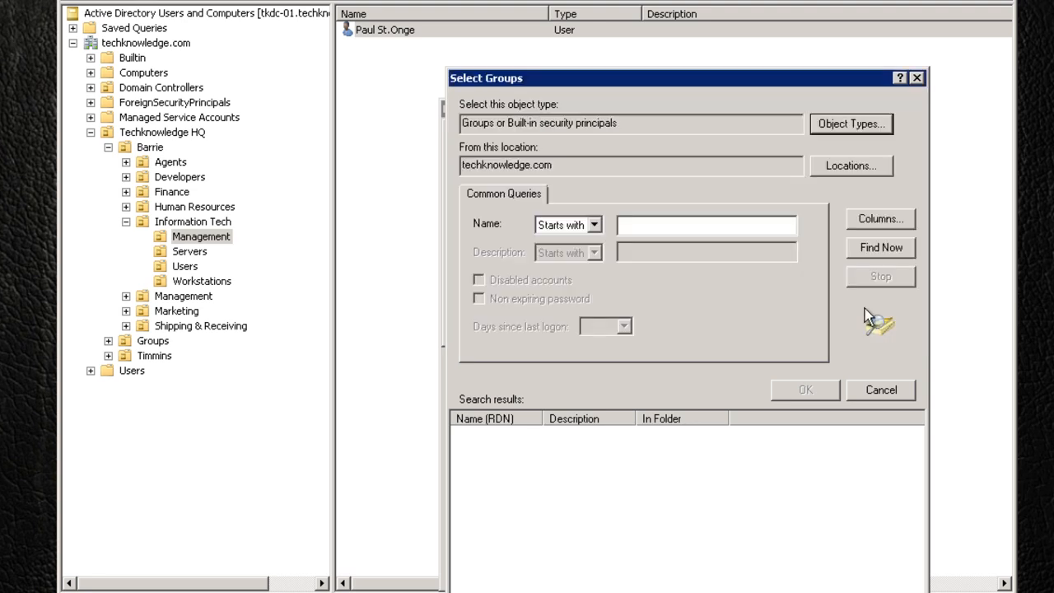
{"action": "left_click", "coordinate": [704, 123]}
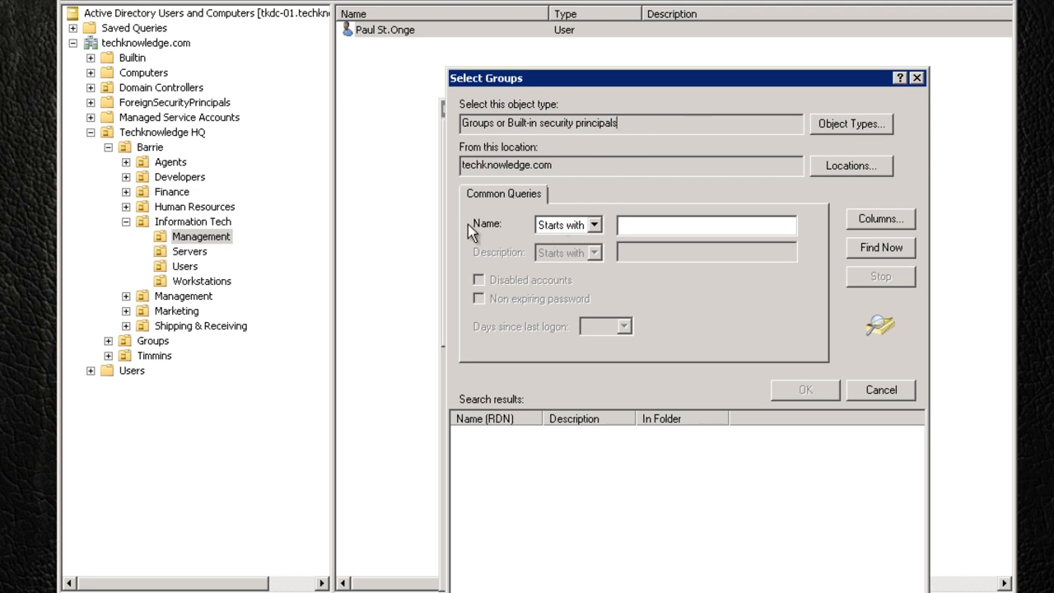
- Search for groups whose name starts with Domain, widen the results' name column, and choose Domain Admins
{"action": "left_click", "coordinate": [596, 228]}
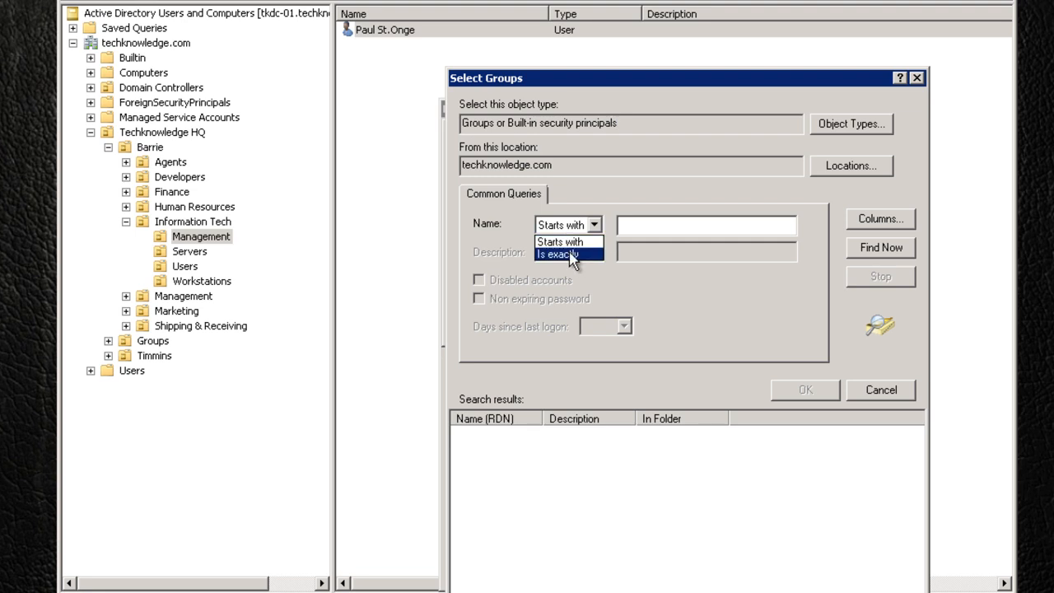
{"action": "left_click", "coordinate": [571, 244]}
{"action": "left_click", "coordinate": [635, 229]}
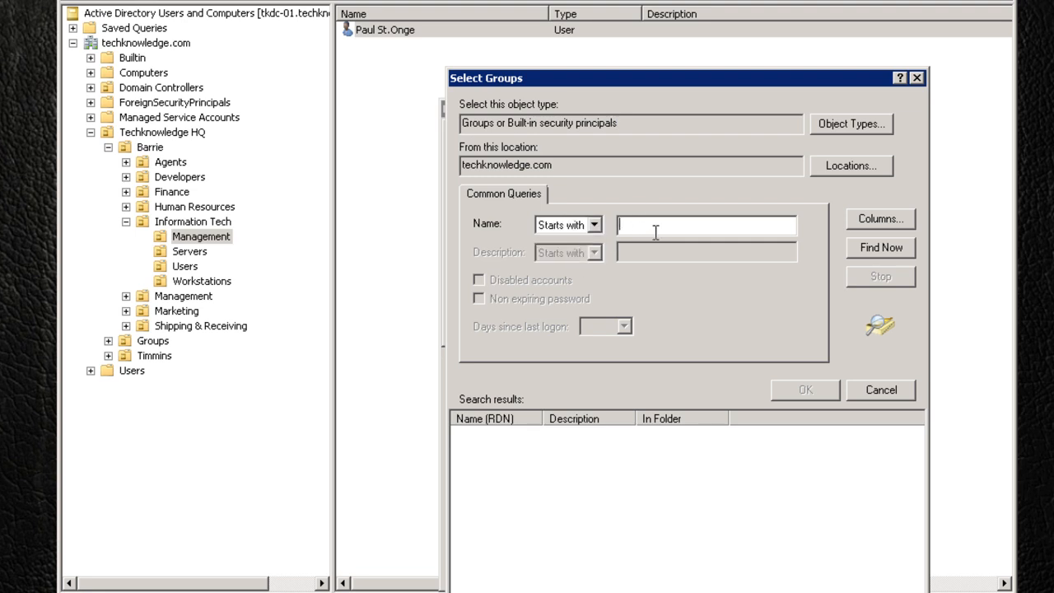
{"action": "type", "text": "Domain"}
{"action": "left_click", "coordinate": [865, 247]}
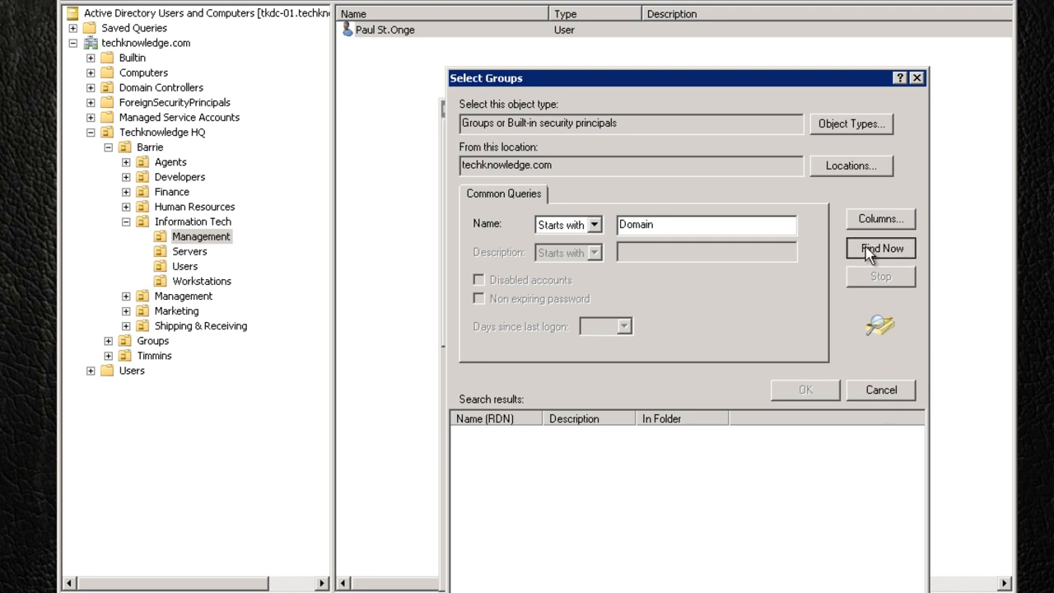
{"action": "double_click", "coordinate": [540, 414]}
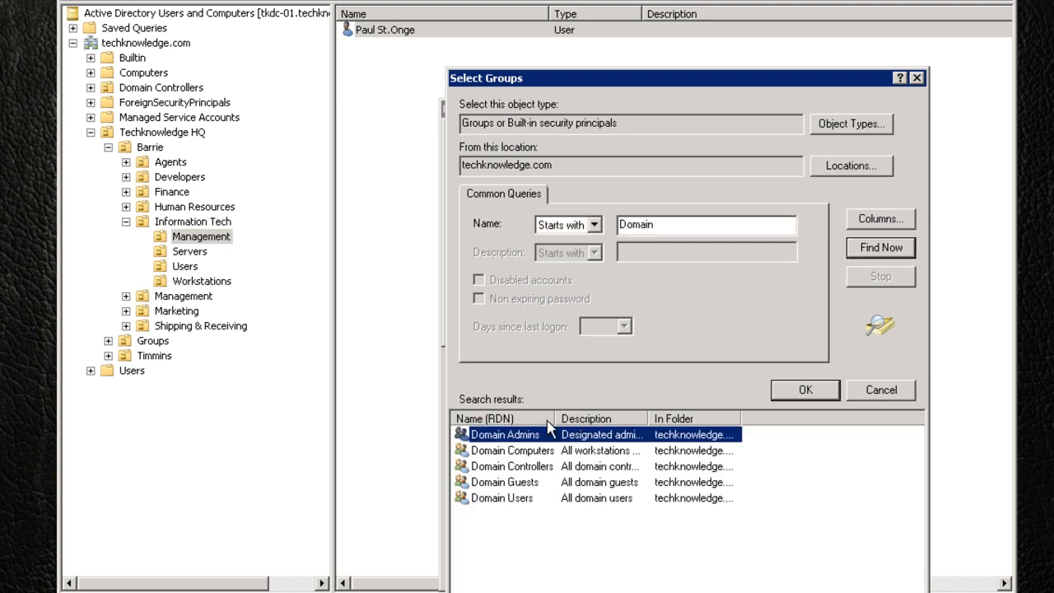
{"action": "left_click_drag", "start_coordinate": [558, 413], "coordinate": [606, 414]}
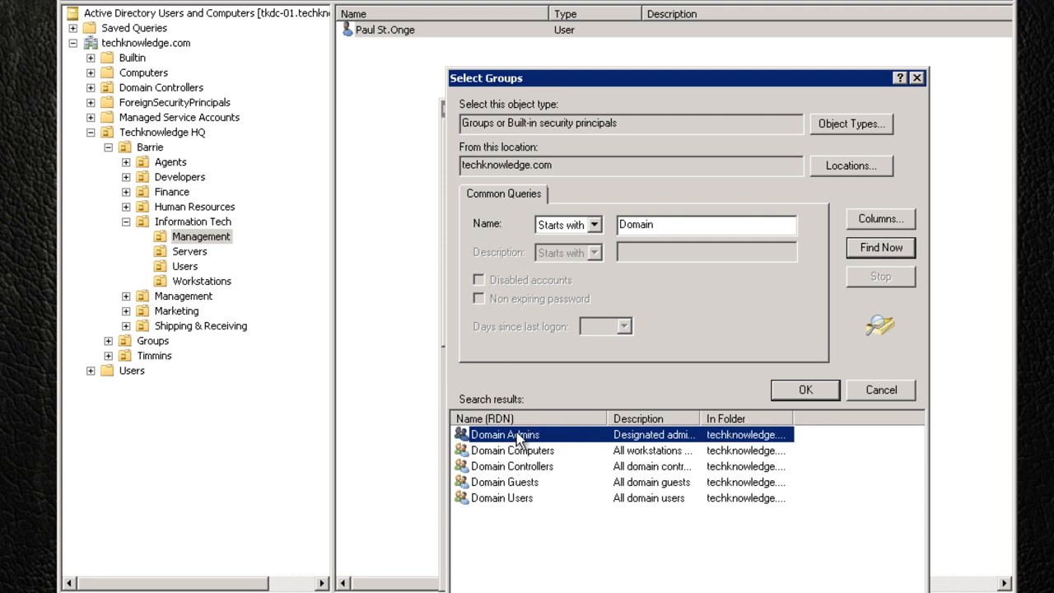
{"action": "left_click", "coordinate": [803, 397]}
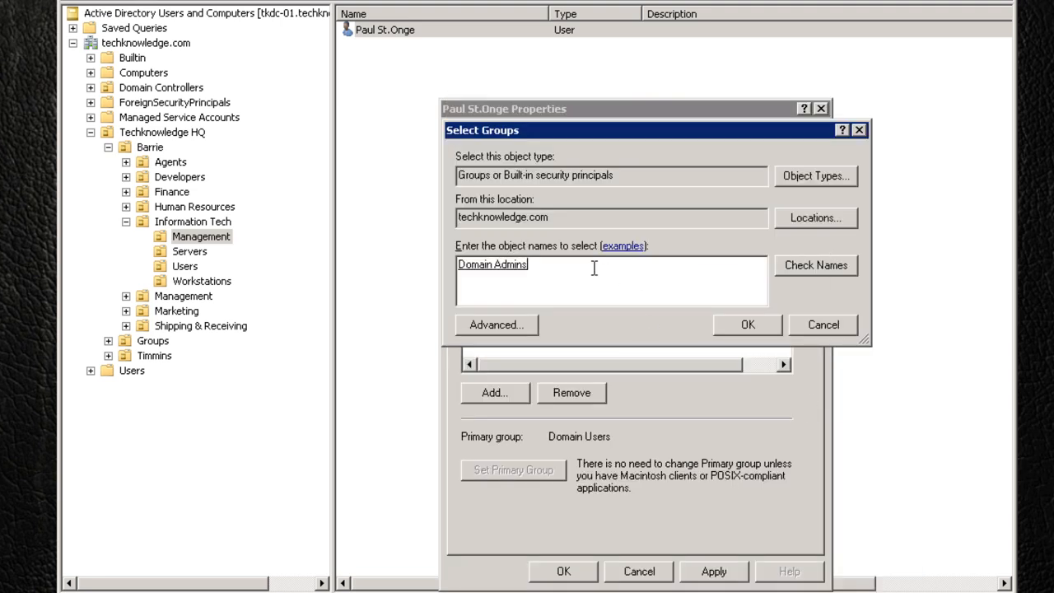
- Look up a second group with the partial name Enter, choose Enterprise Admins from the matches, and add both groups to the user
{"action": "type", "text": "; Enter"}
{"action": "key", "text": "Return"}
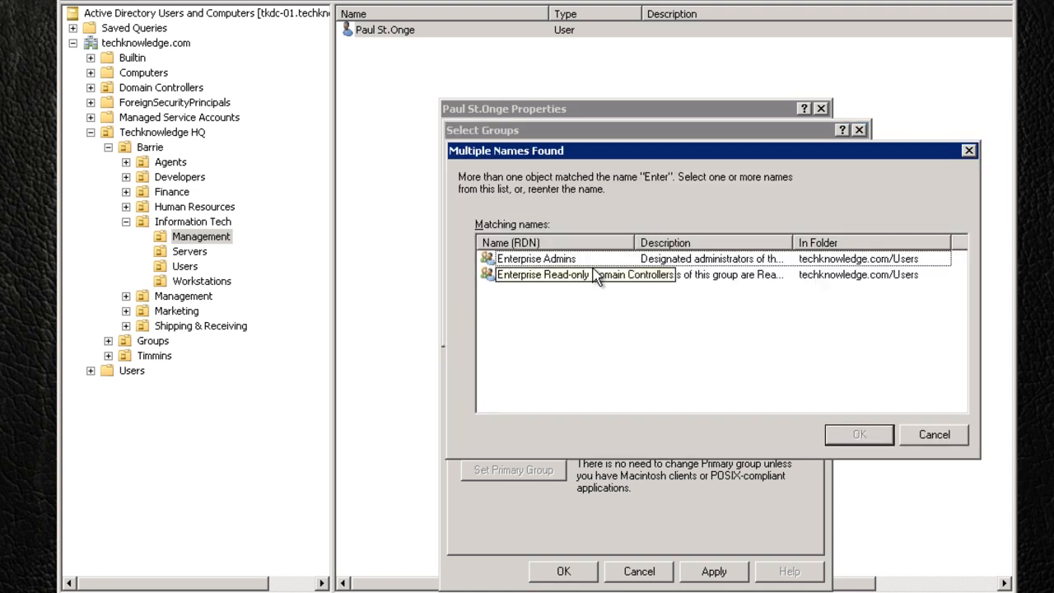
{"action": "left_click", "coordinate": [592, 260]}
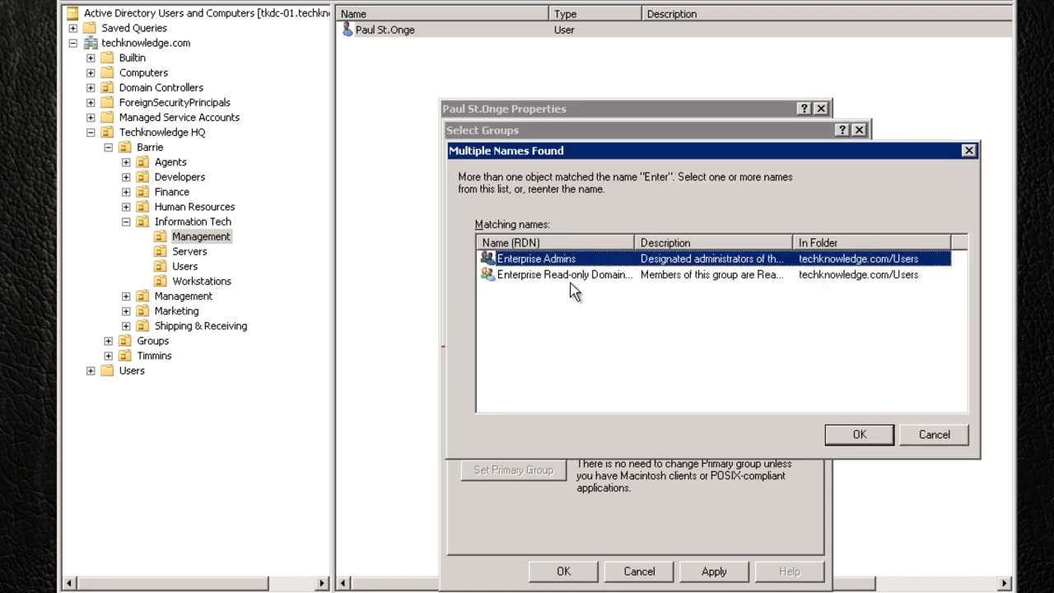
{"action": "left_click_drag", "start_coordinate": [635, 242], "coordinate": [698, 242]}
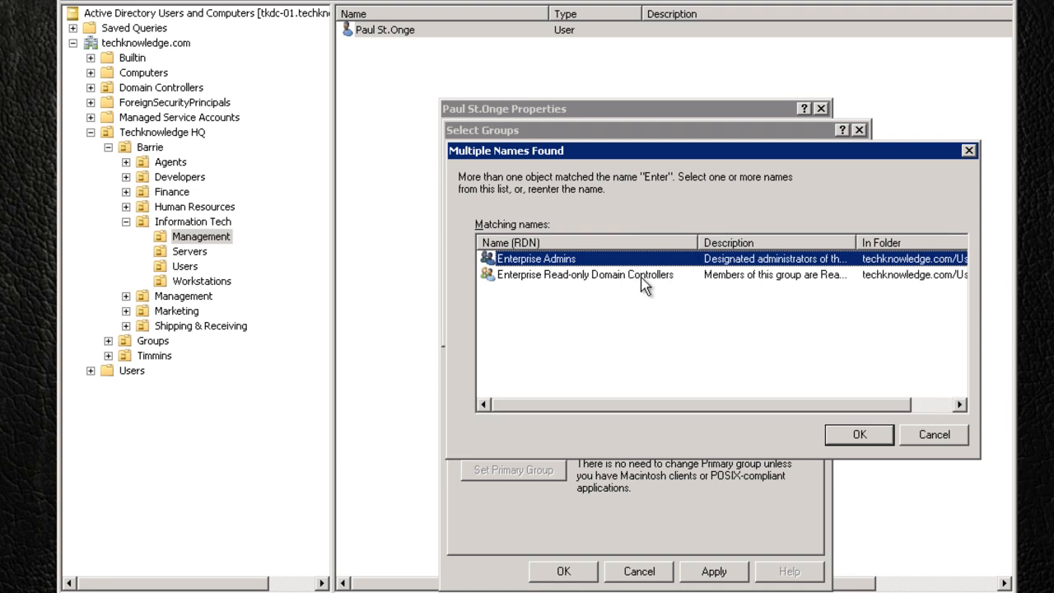
{"action": "left_click", "coordinate": [579, 274]}
{"action": "left_click", "coordinate": [561, 262]}
{"action": "left_click", "coordinate": [541, 276]}
{"action": "left_click", "coordinate": [546, 262]}
{"action": "left_click", "coordinate": [853, 437]}
- Review the user's listed groups and add the Schema Admins group using the name Schema
{"action": "left_click", "coordinate": [527, 262]}
{"action": "left_click", "coordinate": [527, 250]}
{"action": "left_click", "coordinate": [530, 233]}
{"action": "left_click", "coordinate": [527, 247]}
{"action": "left_click", "coordinate": [526, 261]}
{"action": "left_click", "coordinate": [527, 250]}
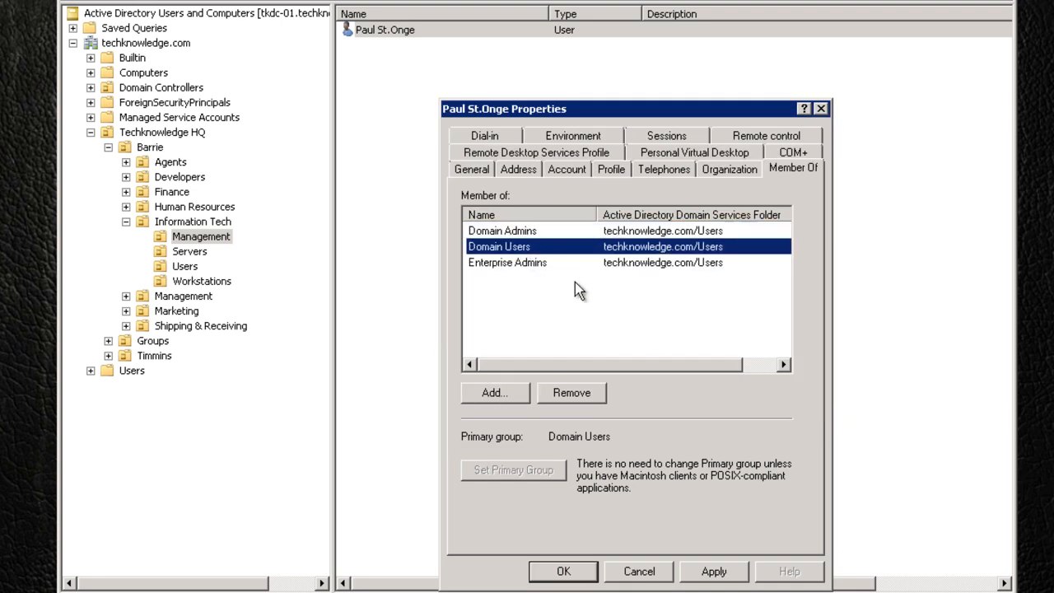
{"action": "left_click", "coordinate": [508, 393]}
{"action": "type", "text": "Schema"}
{"action": "key", "text": "Return"}
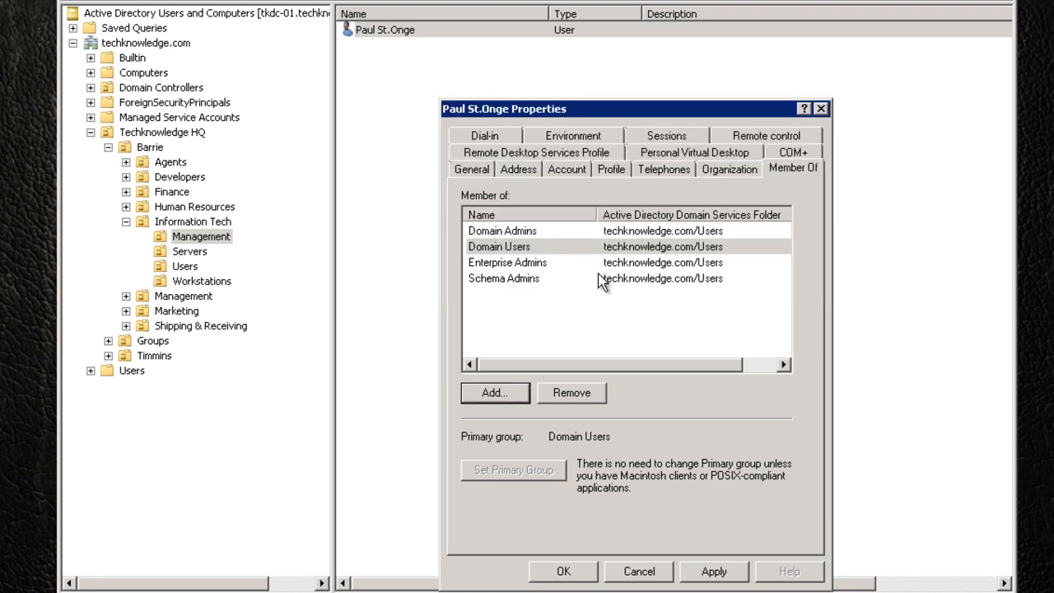
- Check the Enterprise Admins and Schema Admins entries, apply the membership changes, and close the user's properties
{"action": "left_click", "coordinate": [541, 265]}
{"action": "left_click", "coordinate": [536, 280]}
{"action": "left_click", "coordinate": [529, 263]}
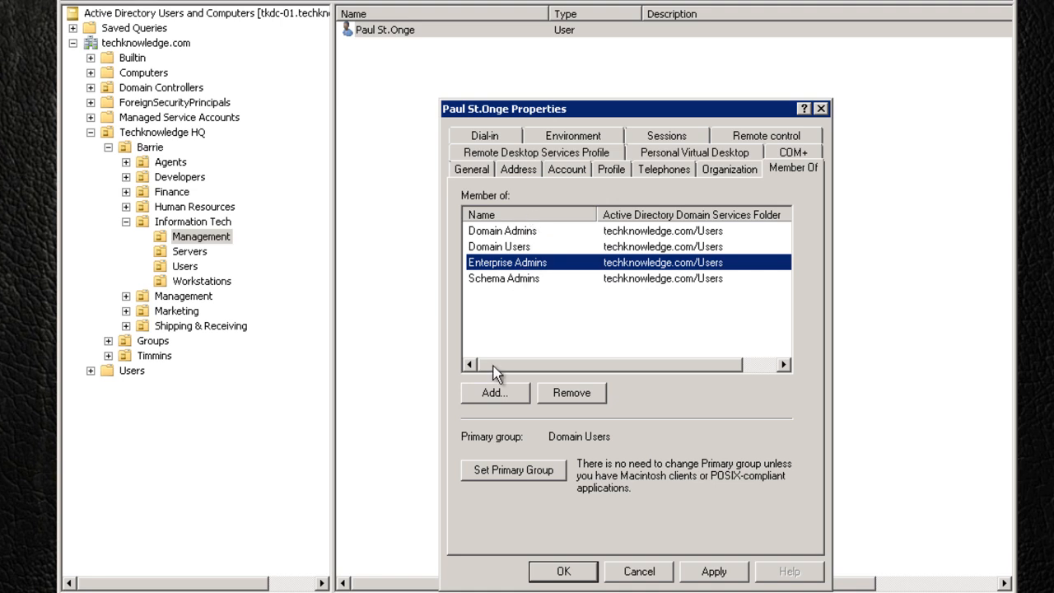
{"action": "left_click", "coordinate": [713, 574]}
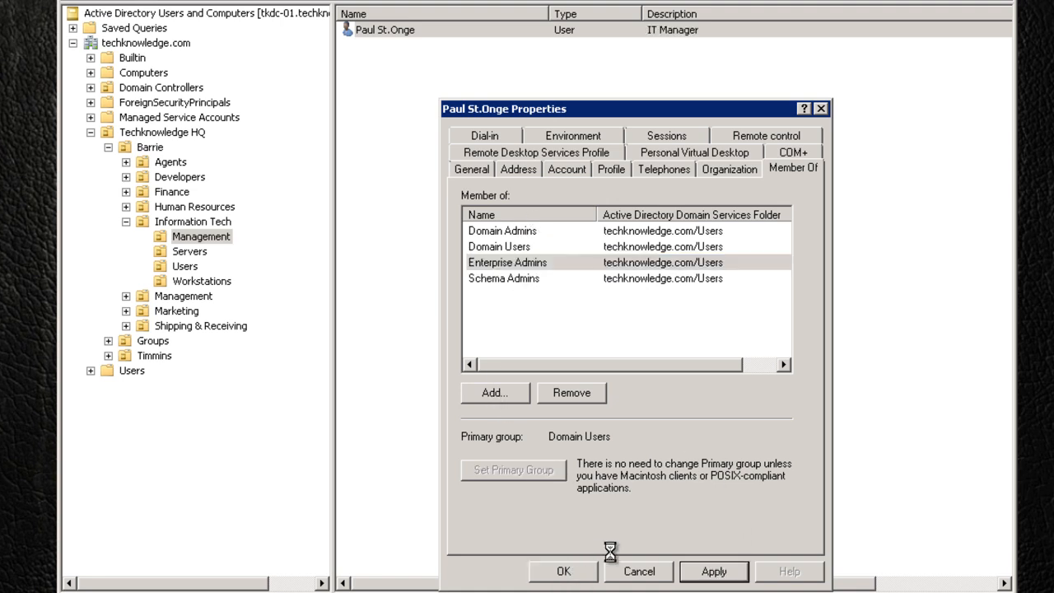
{"action": "left_click", "coordinate": [581, 569]}
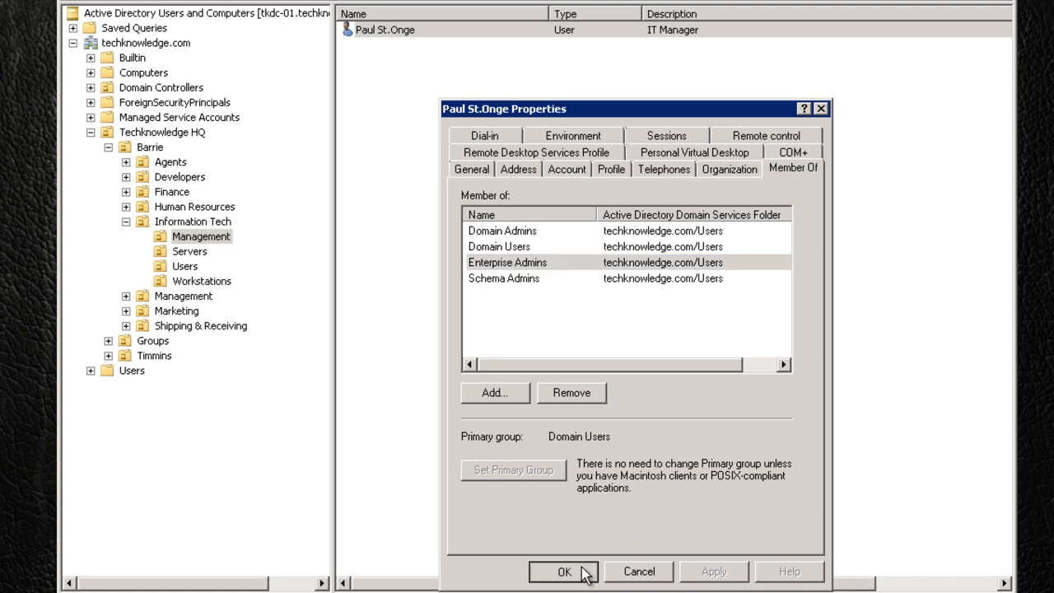
- Close Active Directory Users and Computers and clear the selection on the server desktop
{"action": "left_click", "coordinate": [485, 130]}
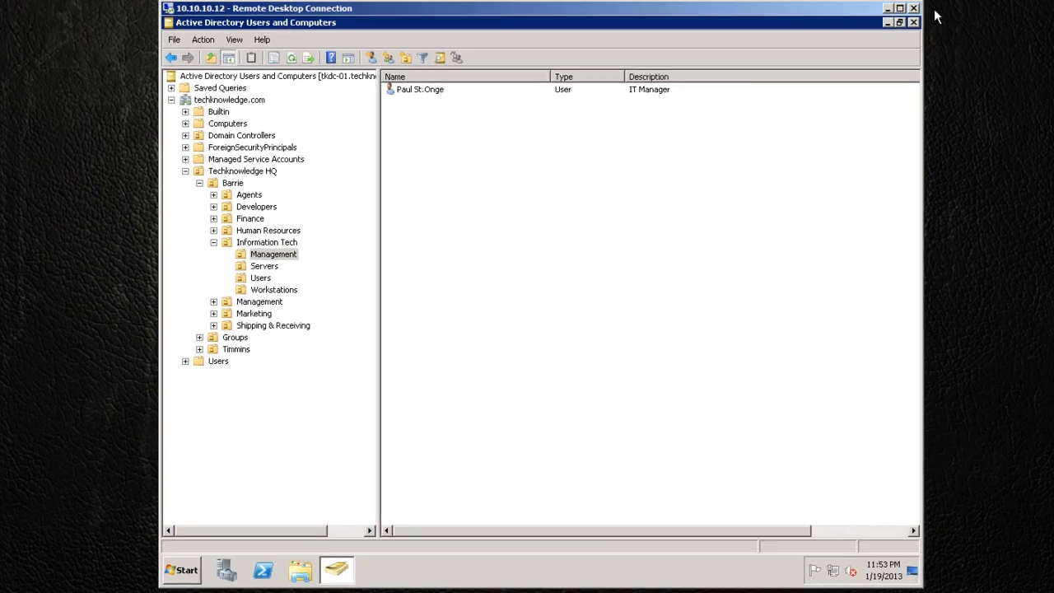
{"action": "left_click", "coordinate": [908, 27]}
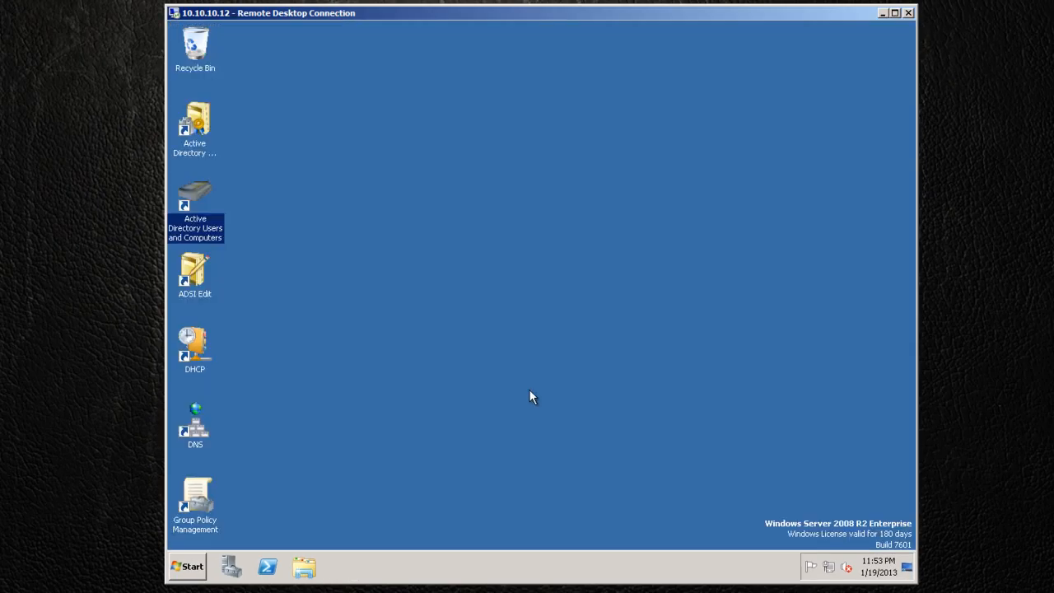
{"action": "left_click", "coordinate": [460, 419]}
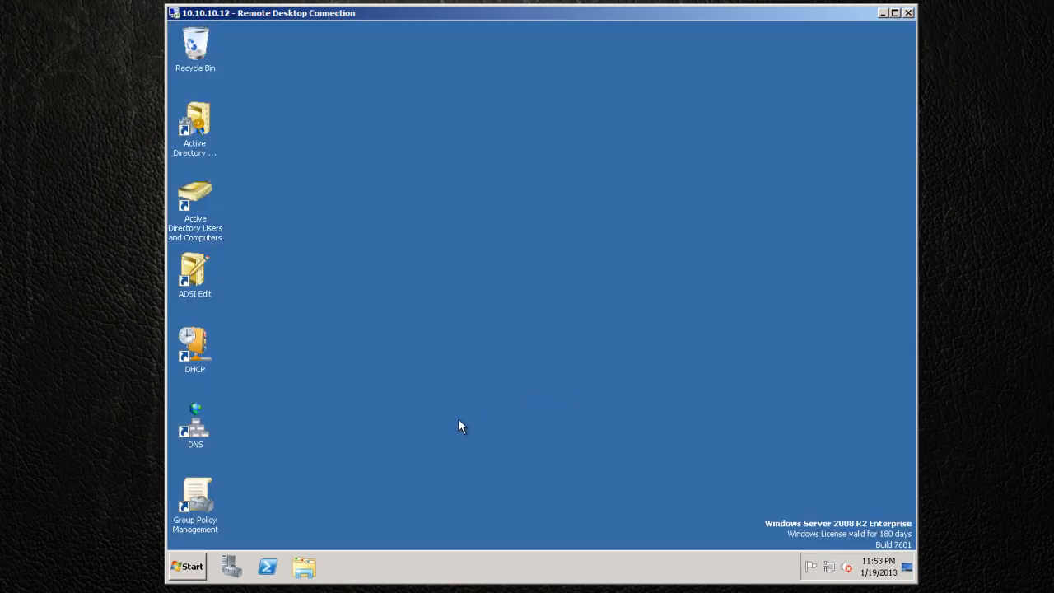